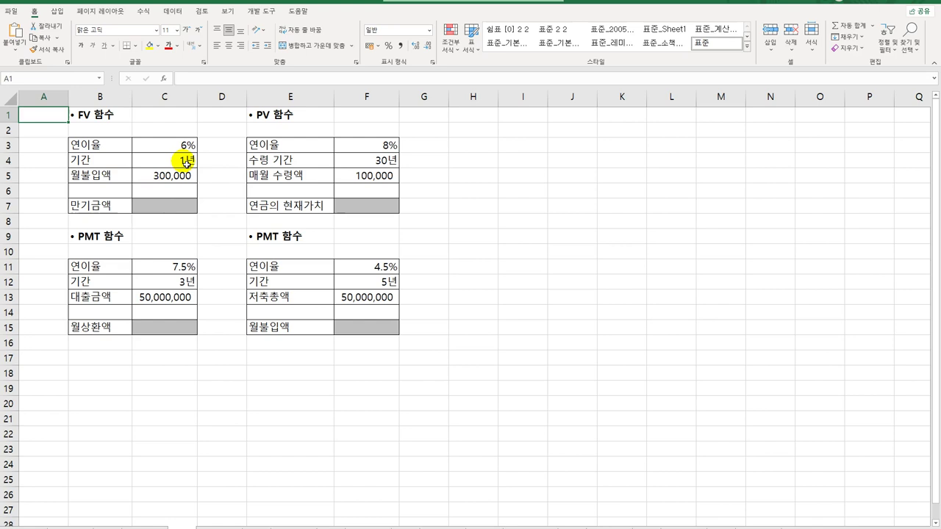
click(188, 147)
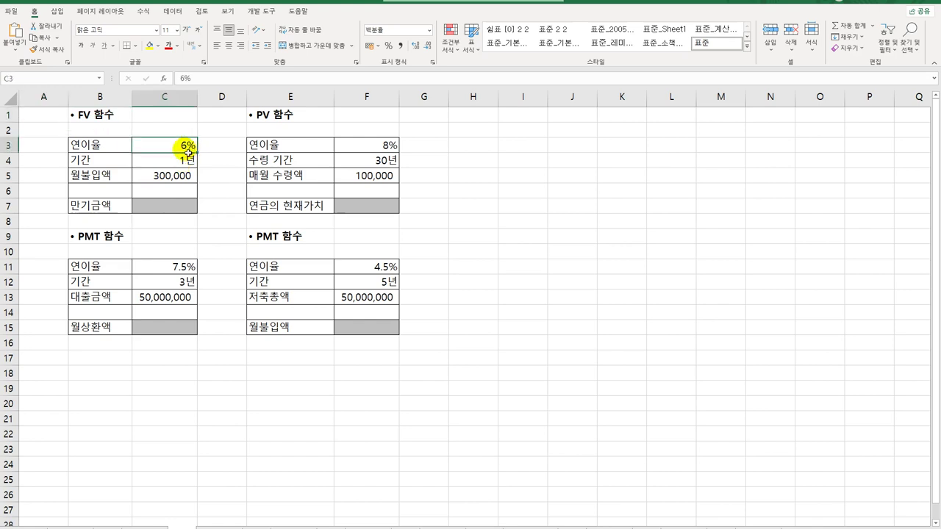
click(183, 177)
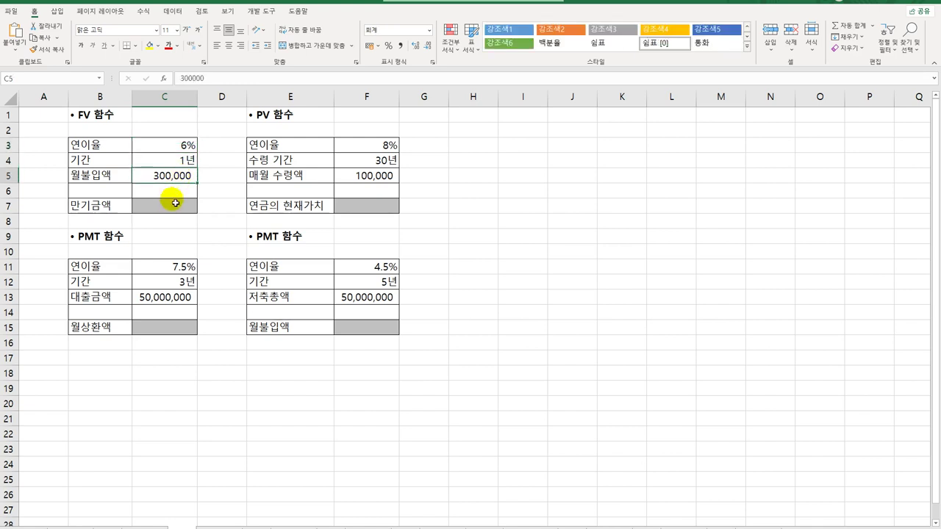
click(174, 209)
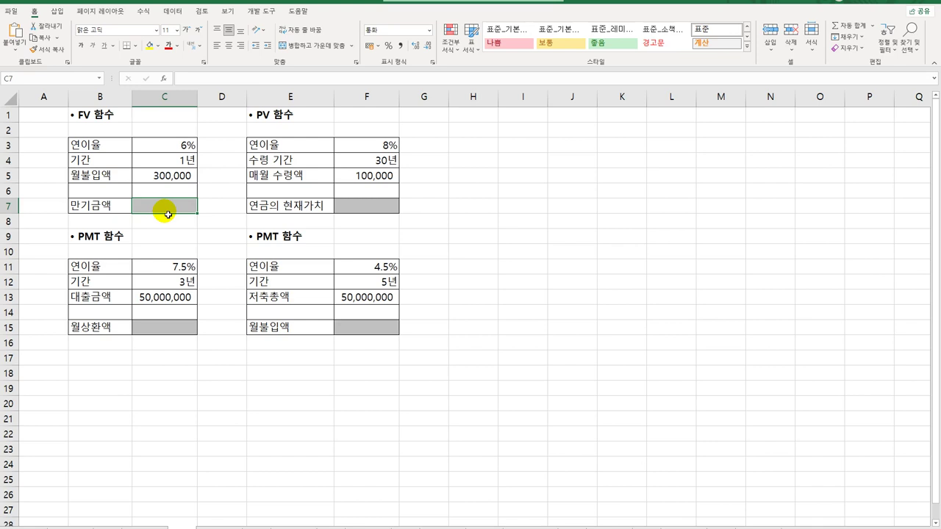
click(105, 116)
- Start an FV function in the 만기금액 cell C7 and open its function arguments, keeping the source cells in view
click(174, 204)
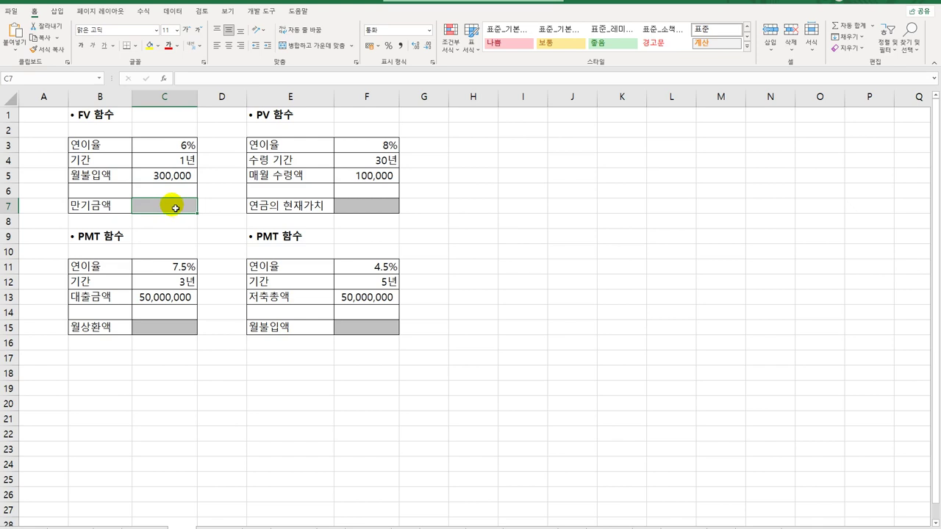
text(=)
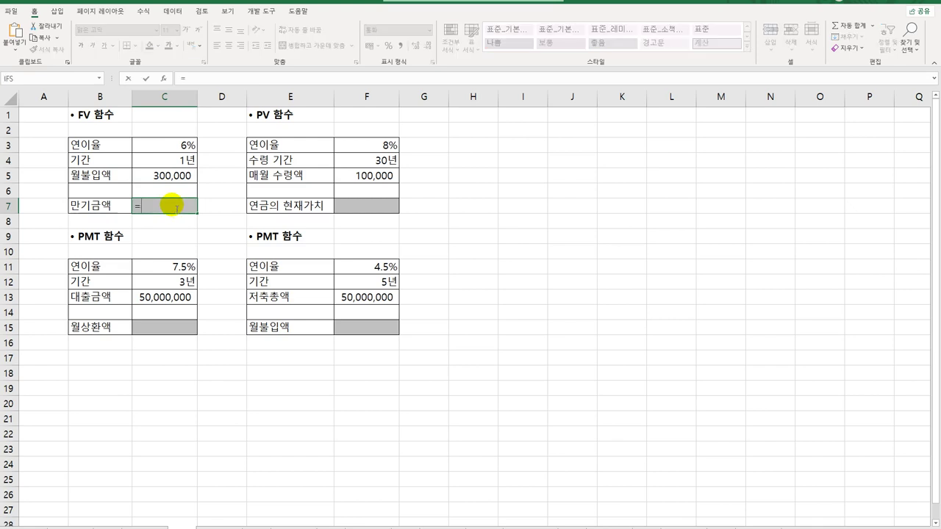
text(fv)
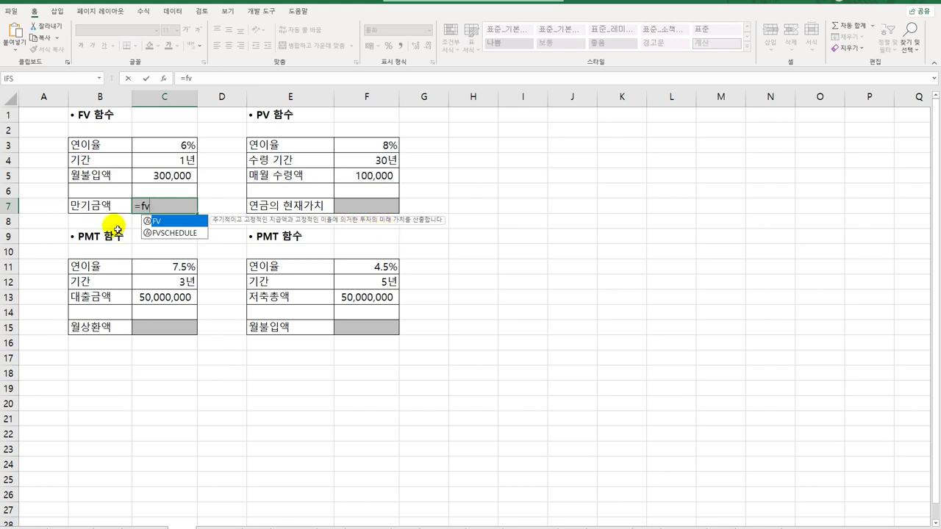
double_click(170, 221)
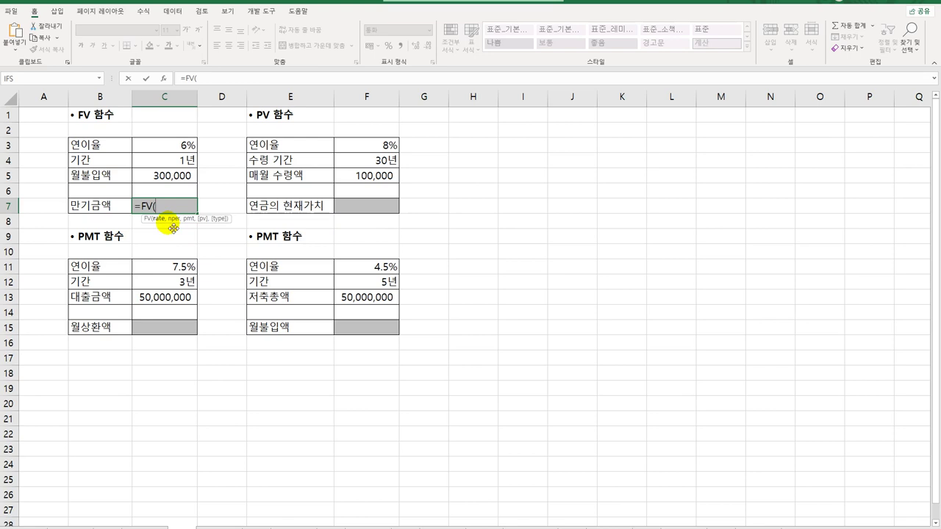
click(165, 78)
drag(469, 137, 408, 164)
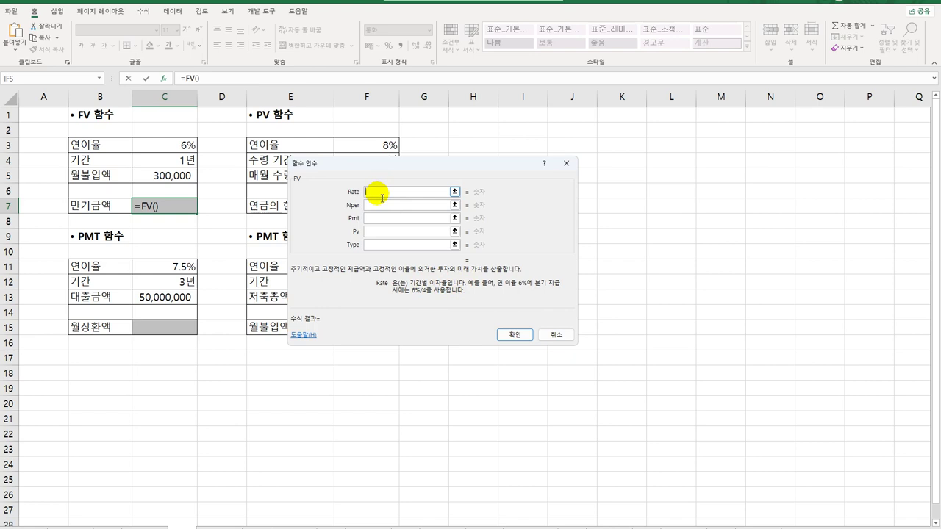
- Set the FV function's Rate argument to C3/12 and its Nper argument to C4*12
click(187, 147)
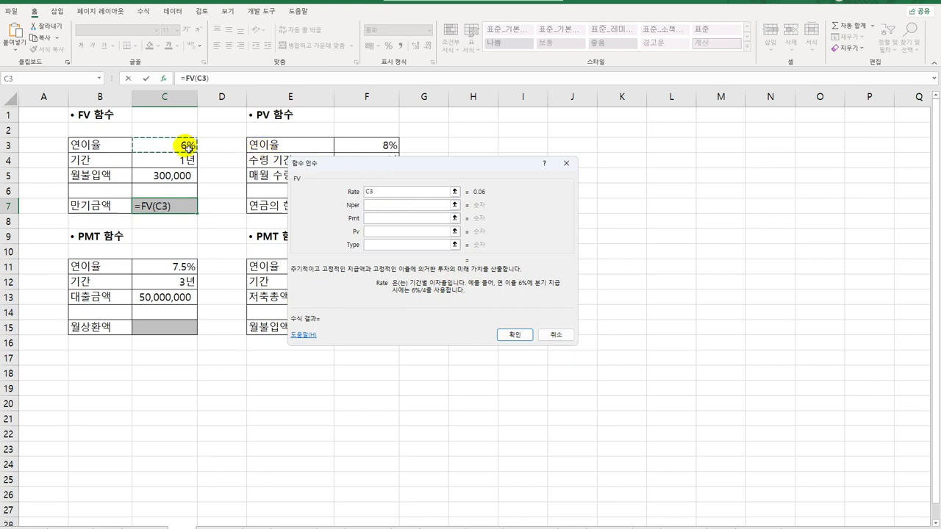
text(/)
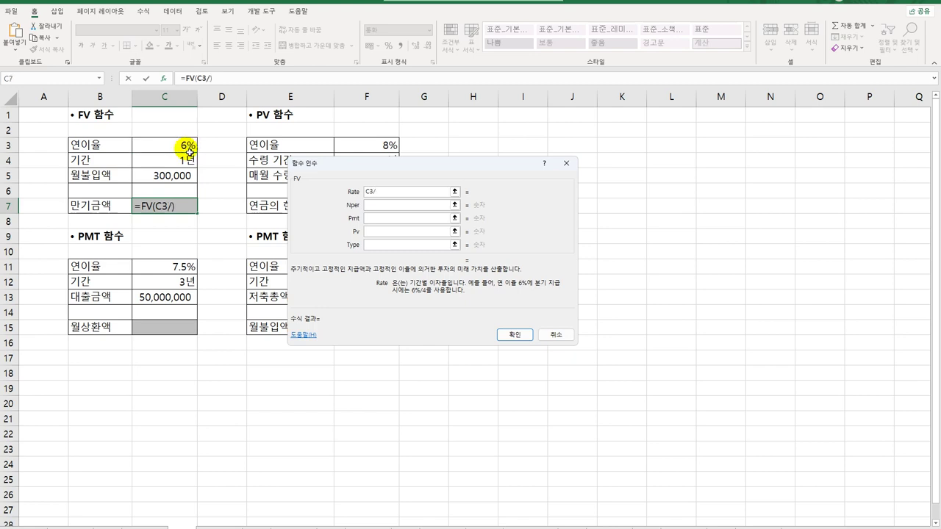
text(12)
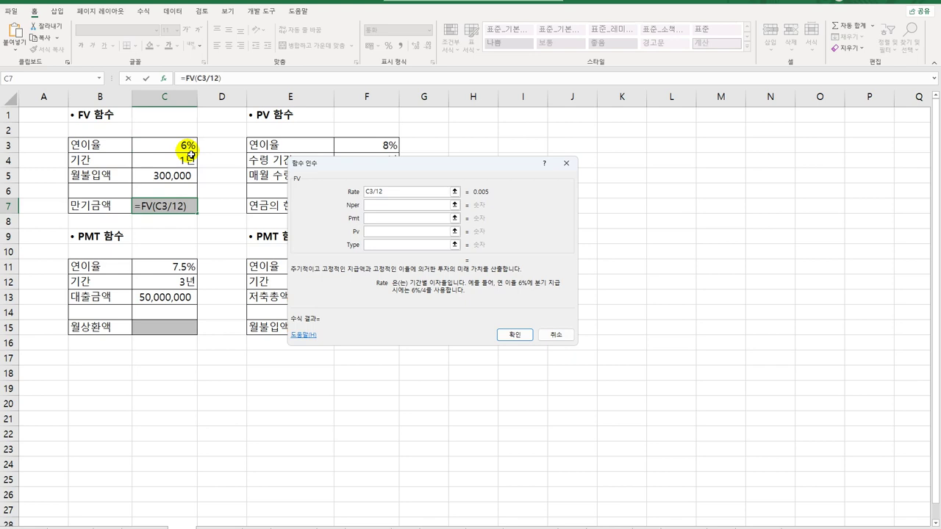
click(373, 206)
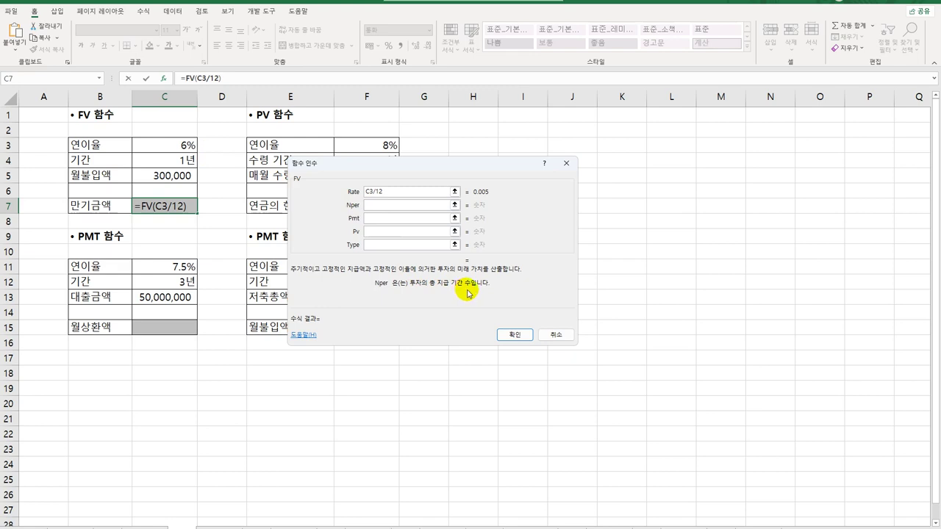
click(189, 167)
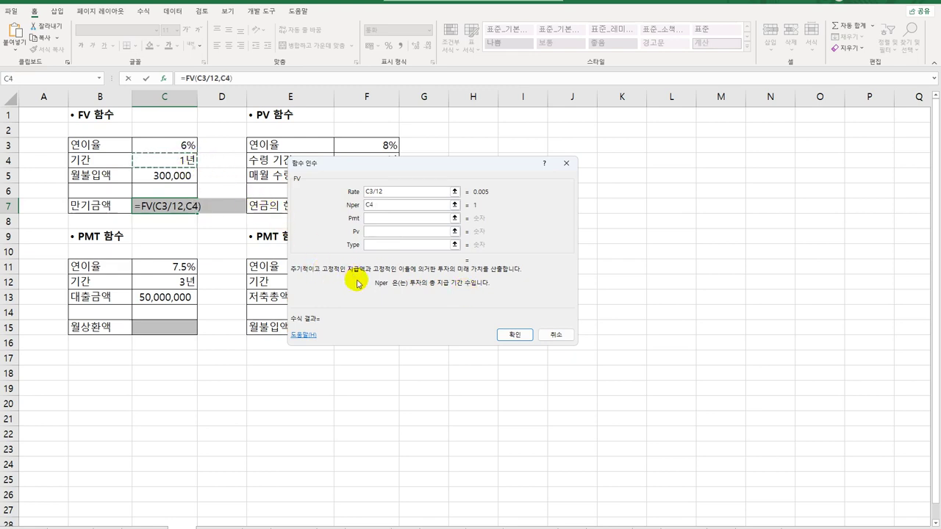
text(*)
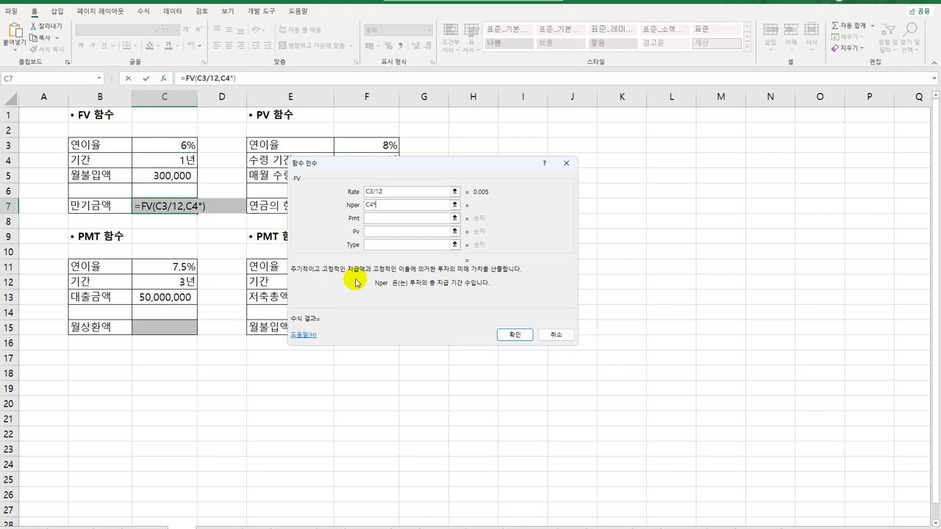
text(12)
- Set the FV function's Pmt argument to -C5, leave Pv and Type empty, and accept the formula
click(389, 220)
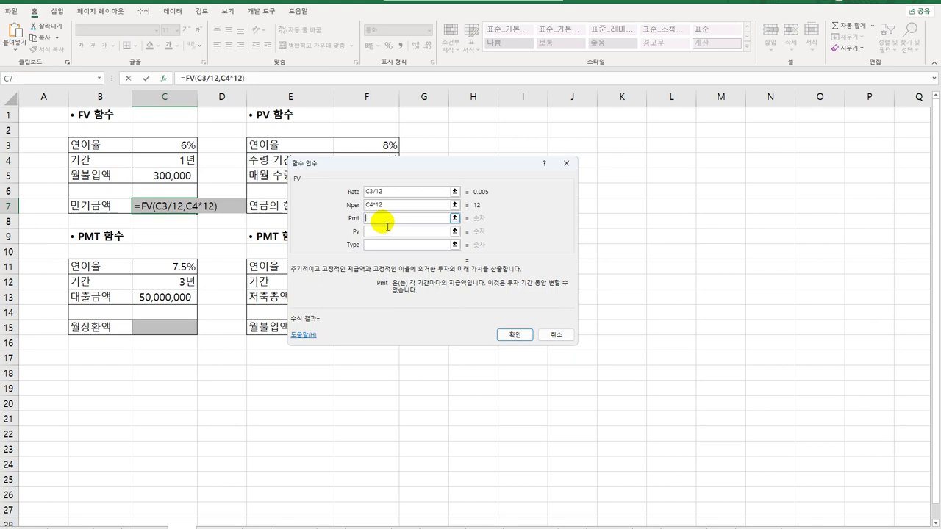
text(-)
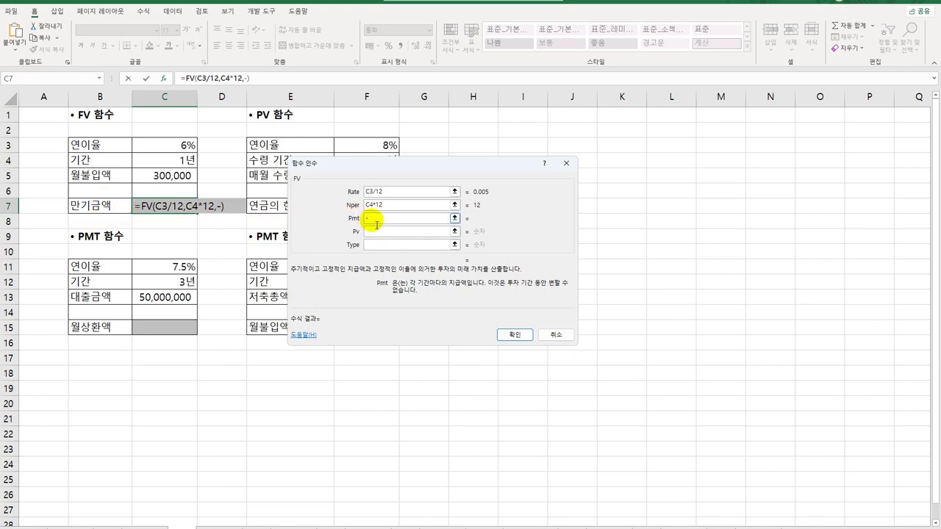
click(169, 179)
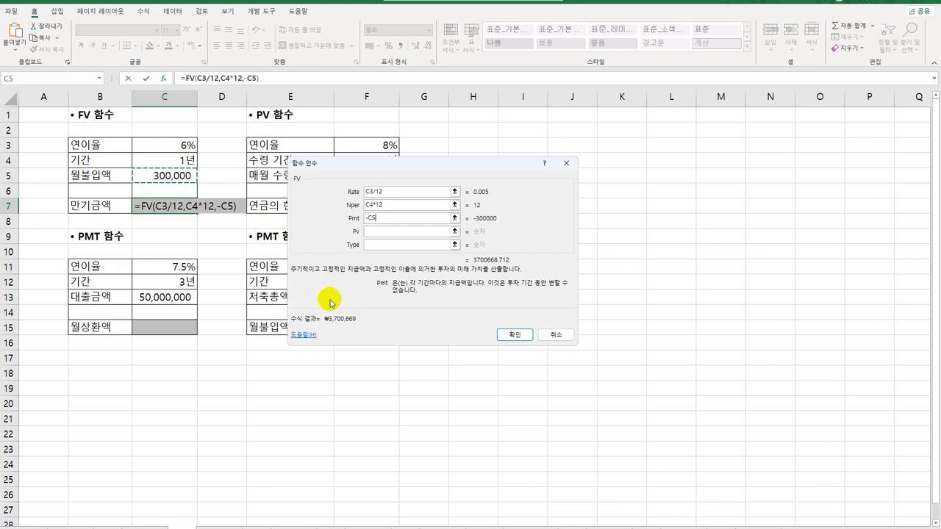
click(381, 235)
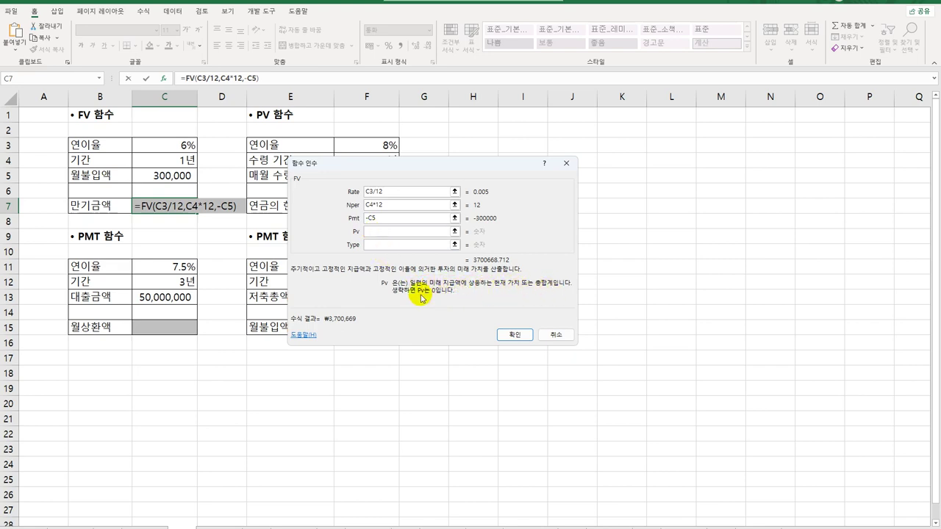
click(380, 245)
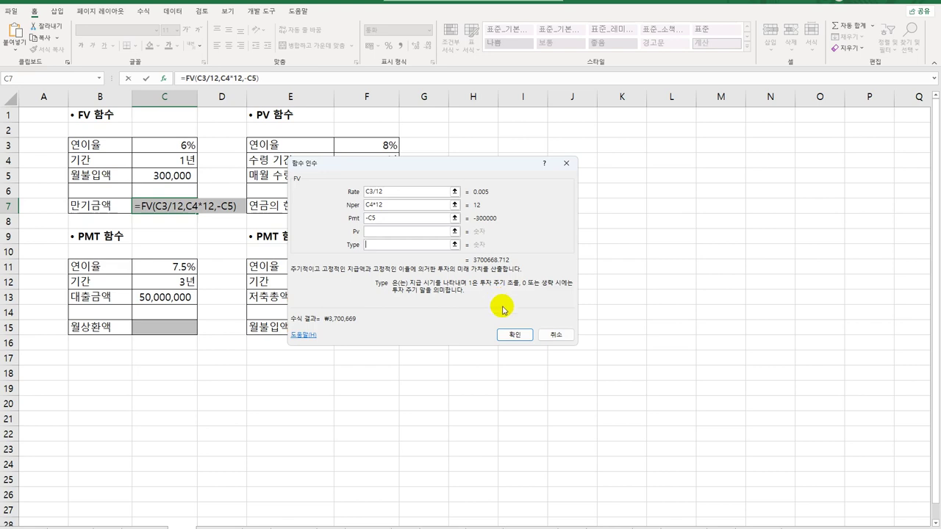
click(515, 335)
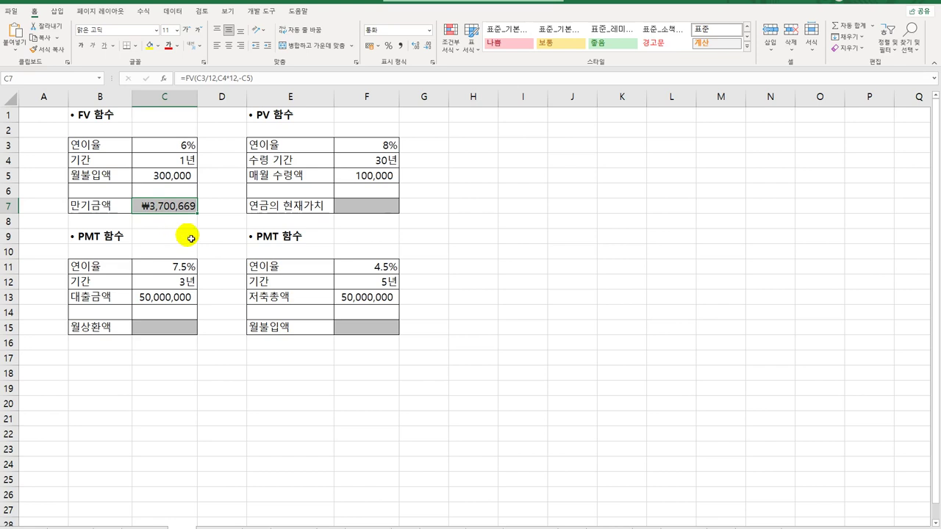
click(382, 211)
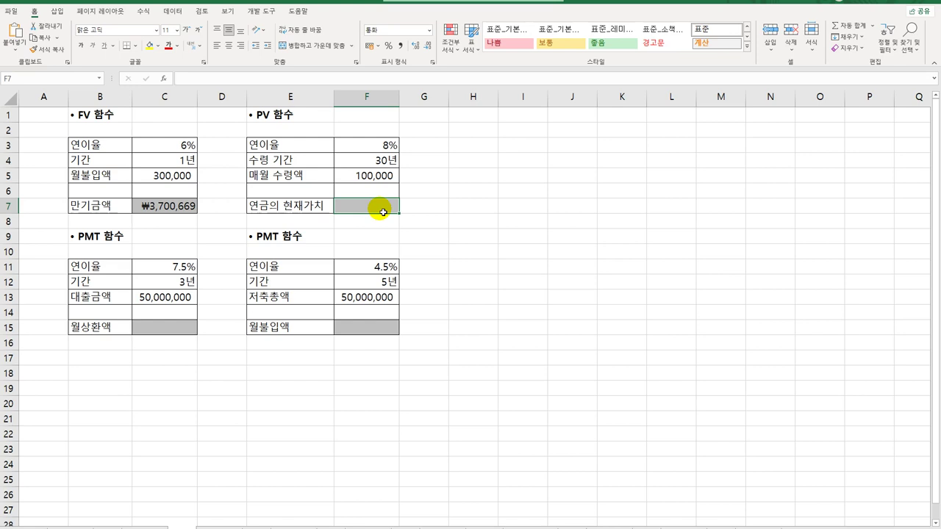
click(384, 146)
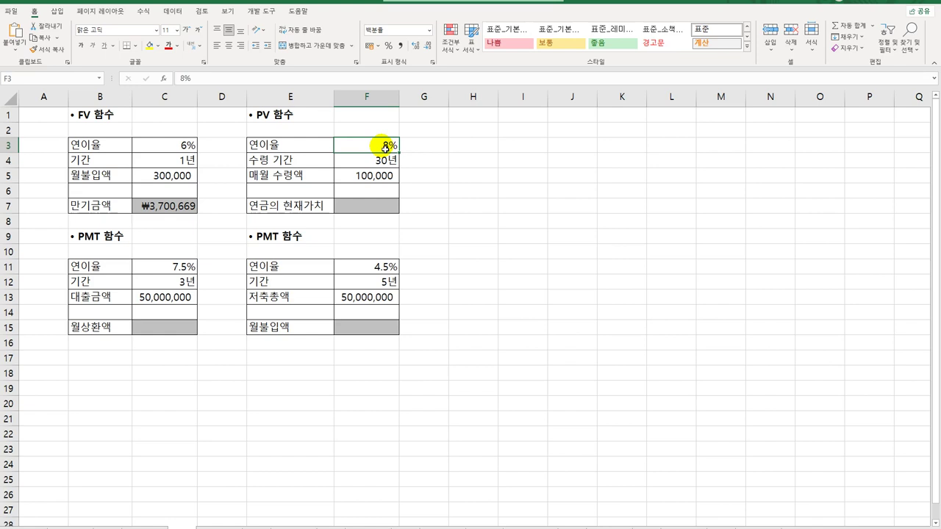
click(397, 208)
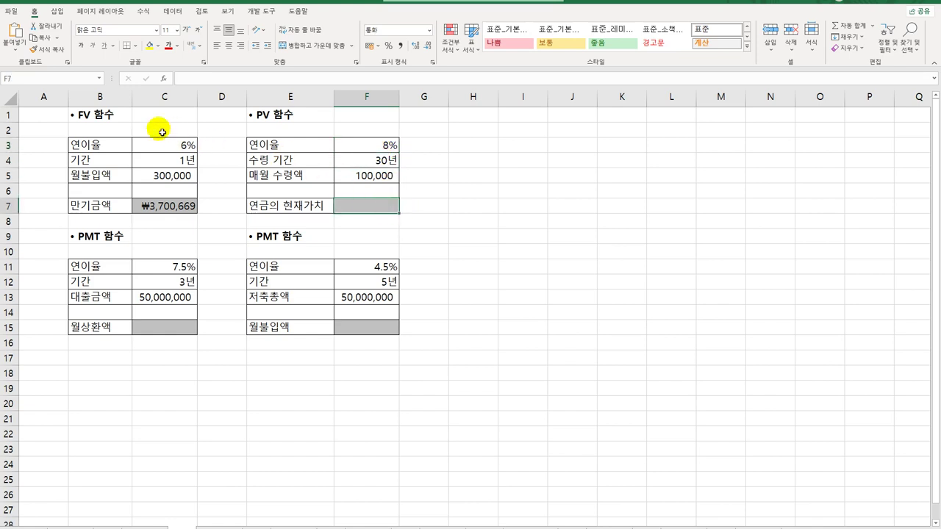
click(98, 115)
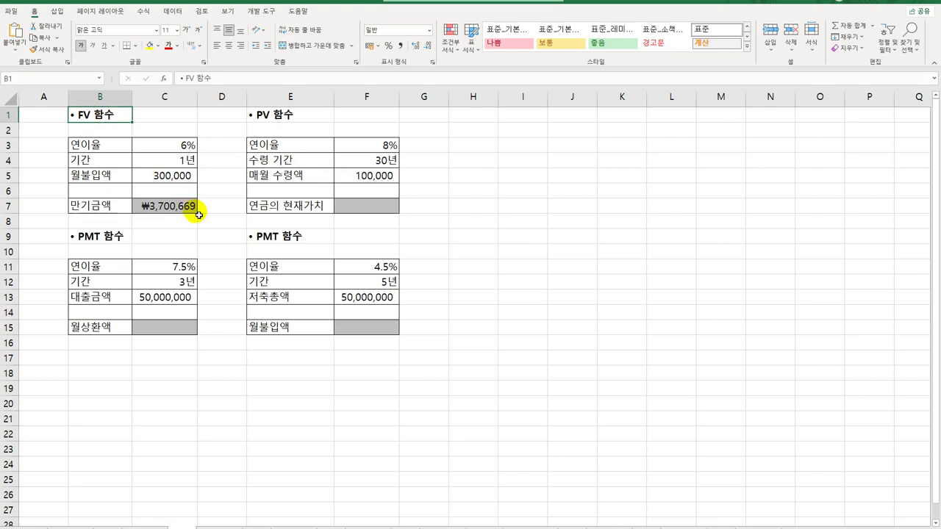
click(278, 115)
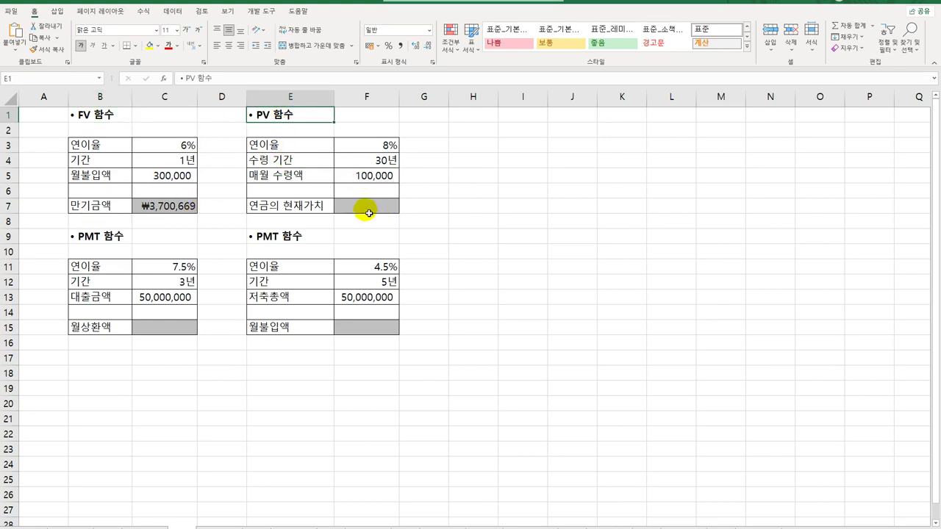
click(111, 116)
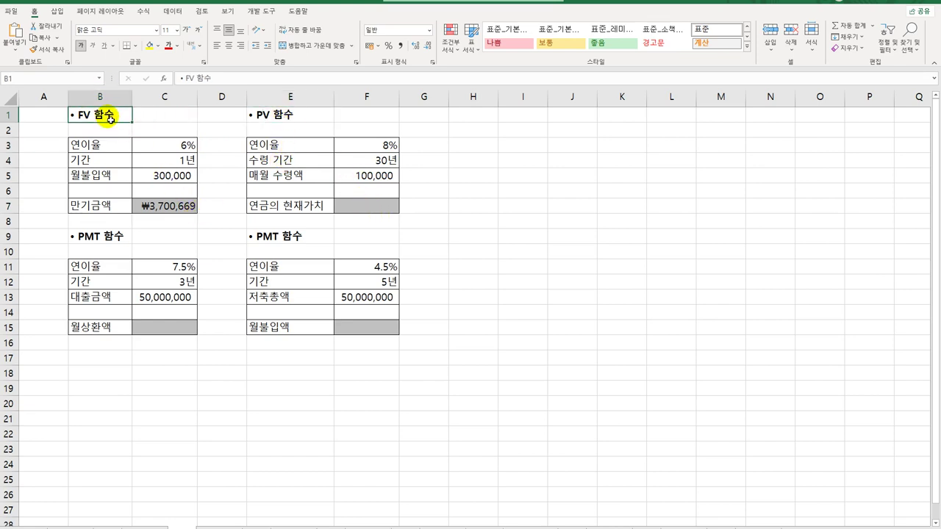
click(269, 115)
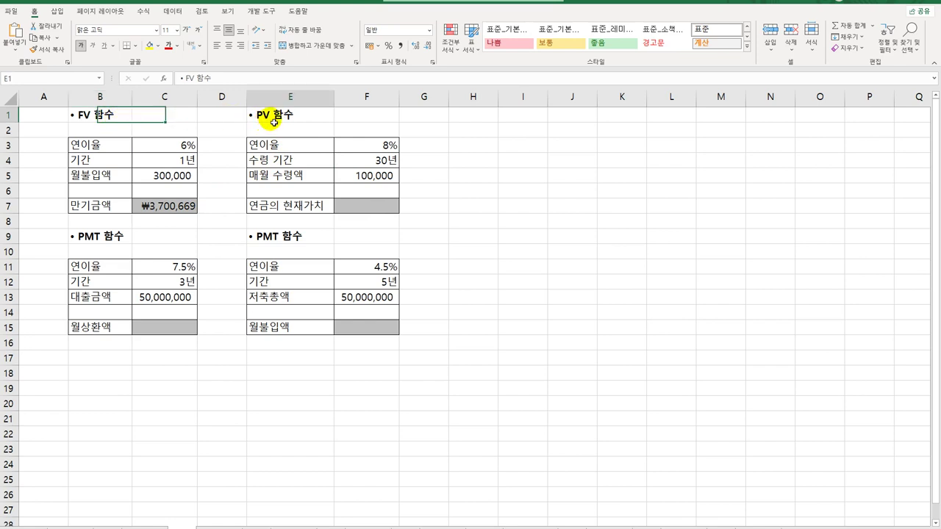
- Start a PV function in the 연금의 현재가치 cell F7 and open its function arguments clear of the tables
click(380, 214)
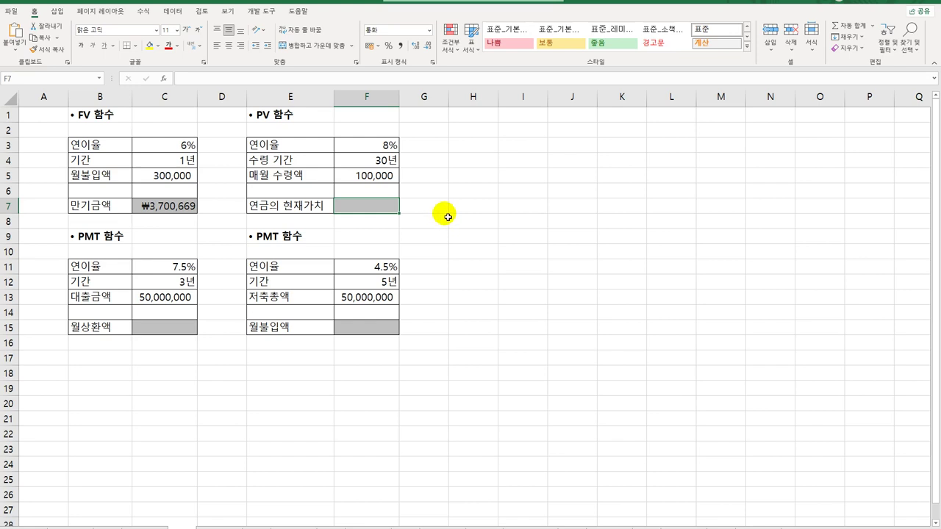
text(=pv)
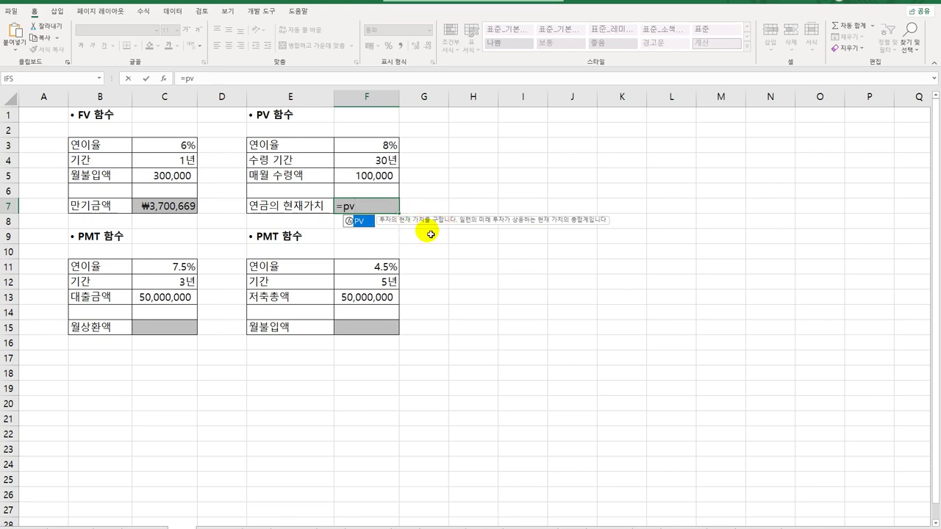
double_click(358, 220)
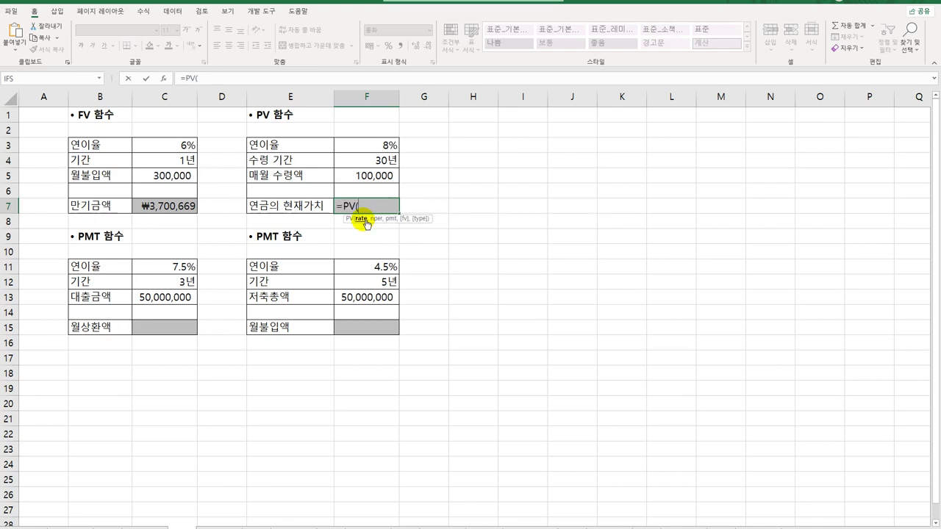
click(164, 78)
drag(477, 169, 642, 148)
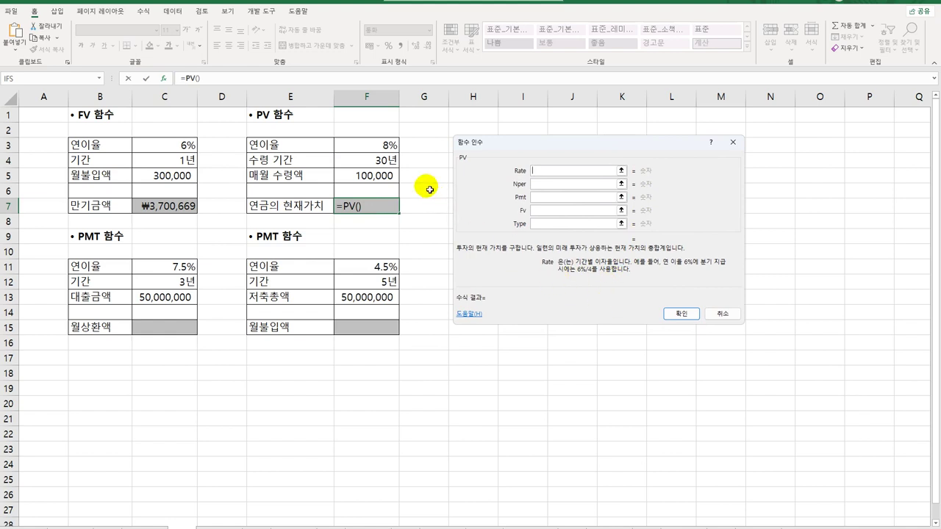
- Set the PV function's Rate argument to F3/12 and its Nper argument to F4*12
click(392, 145)
text(/12)
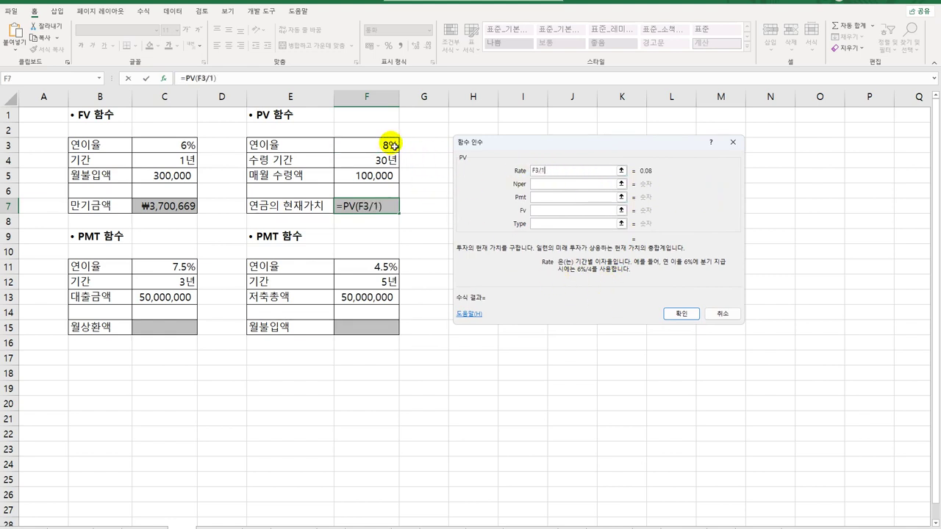
click(560, 188)
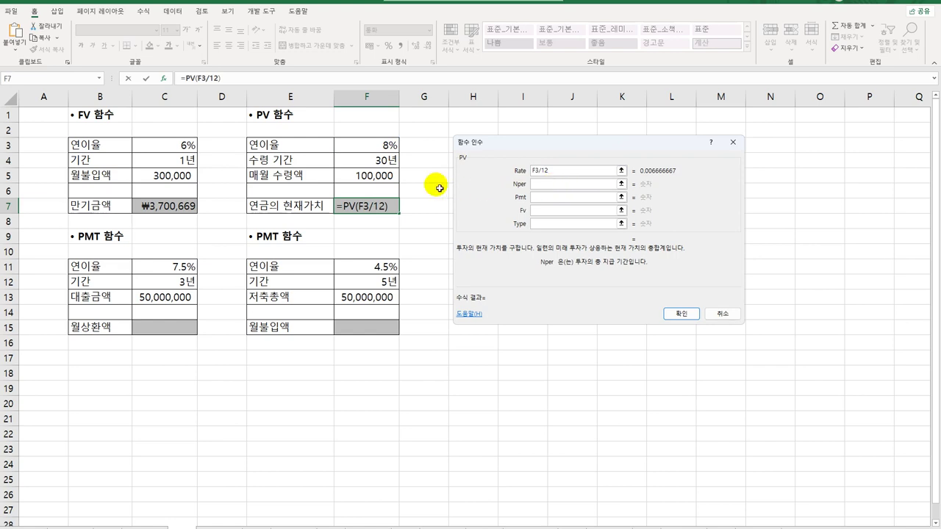
click(384, 159)
text(*12)
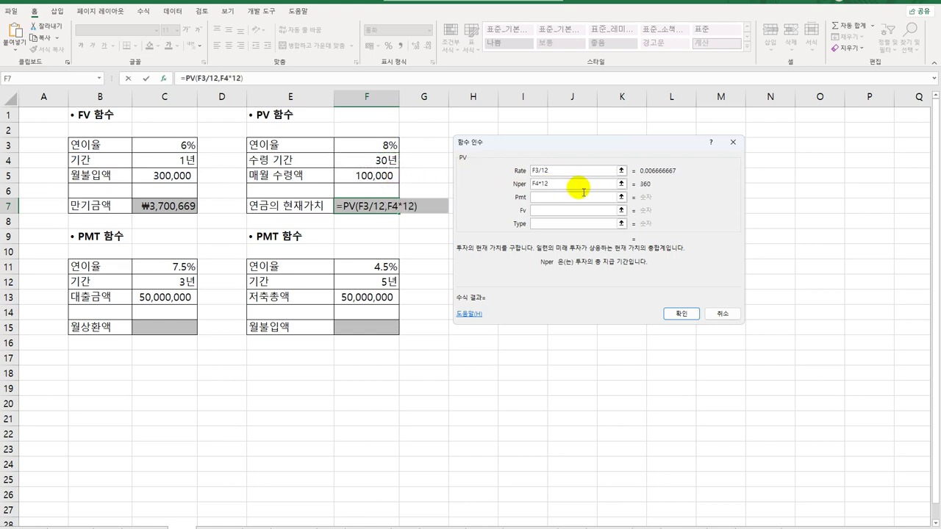
- Set the PV function's Pmt argument to -F5, leave Fv and Type empty, and accept the formula
click(574, 198)
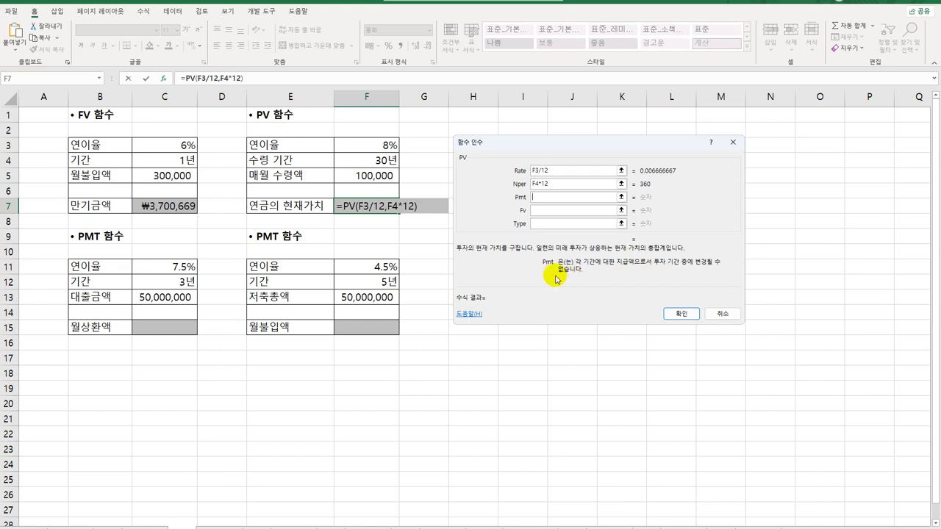
text(-)
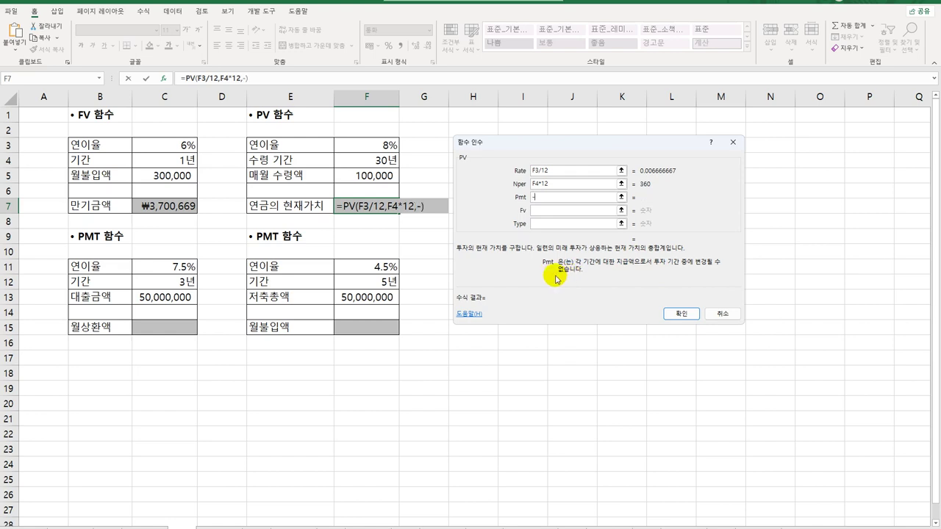
click(365, 176)
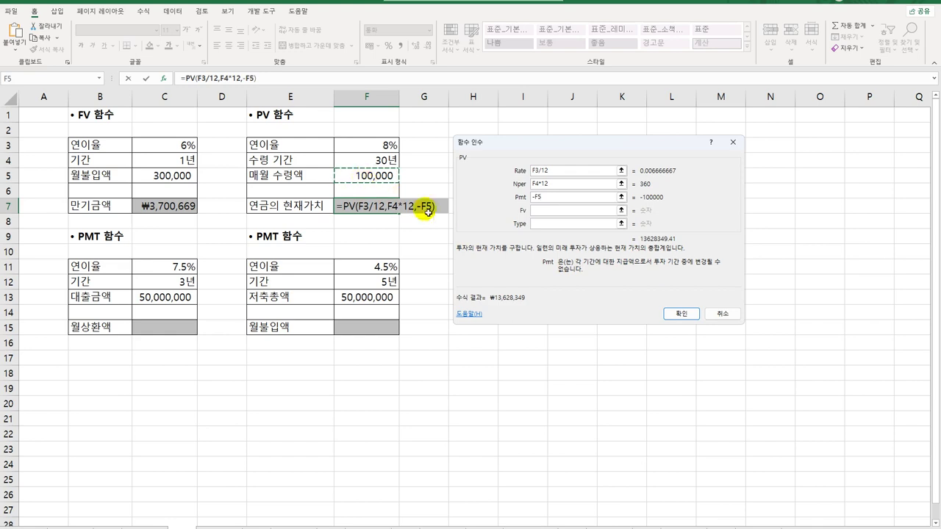
click(543, 224)
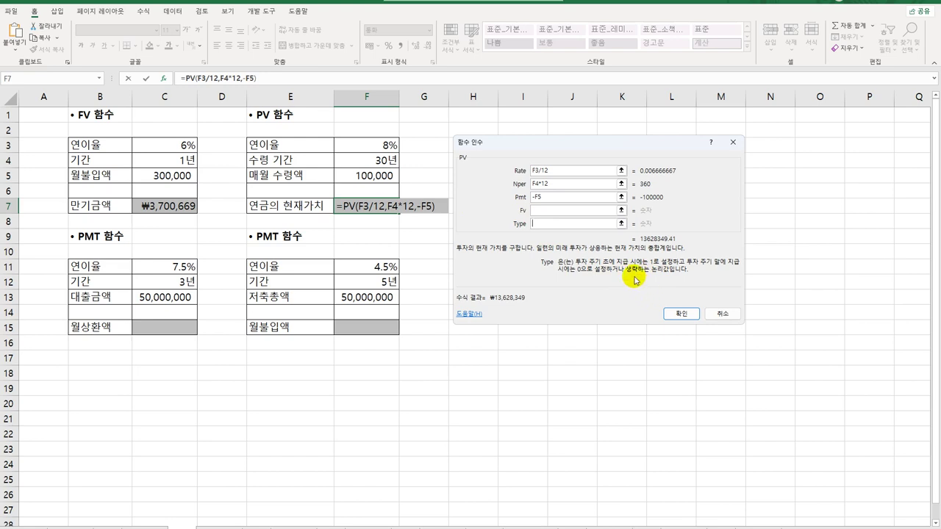
click(681, 314)
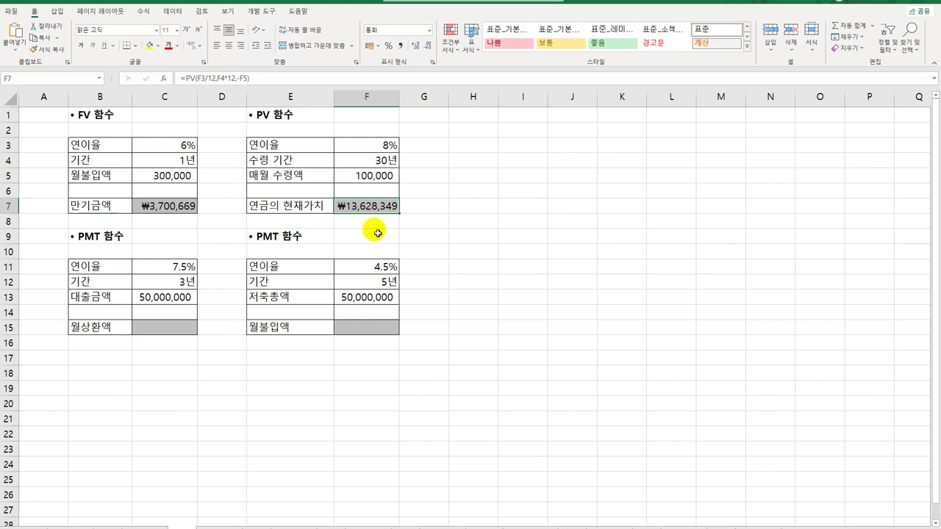
- Start a PMT function in the 월상환액 cell C15 and place its function arguments beside the tables
click(164, 333)
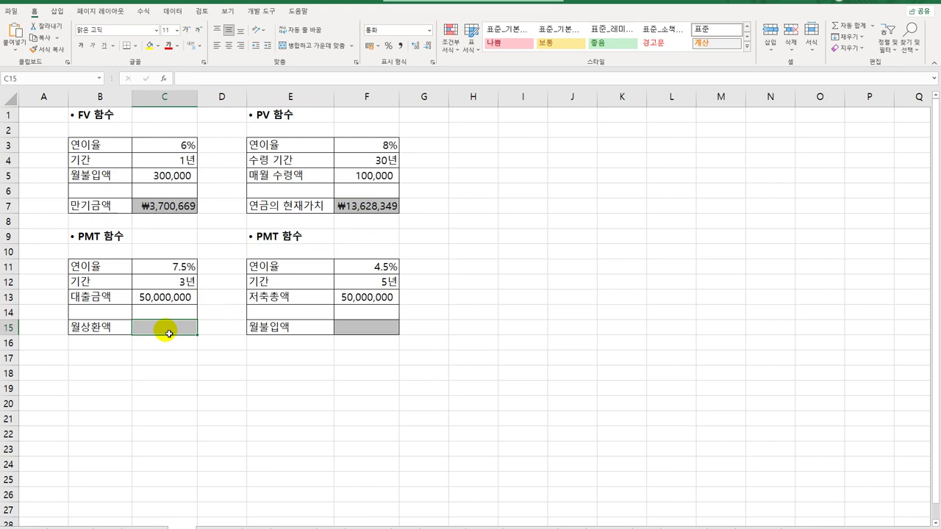
click(163, 298)
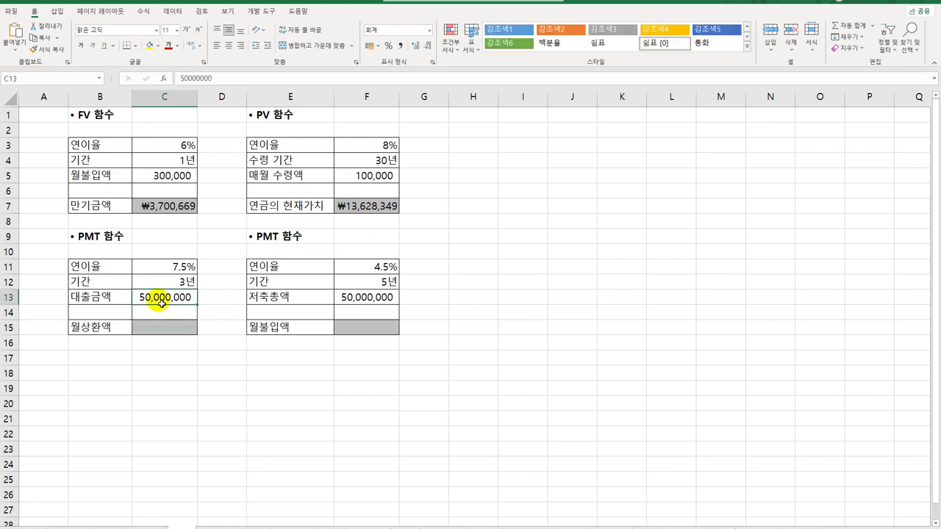
click(171, 285)
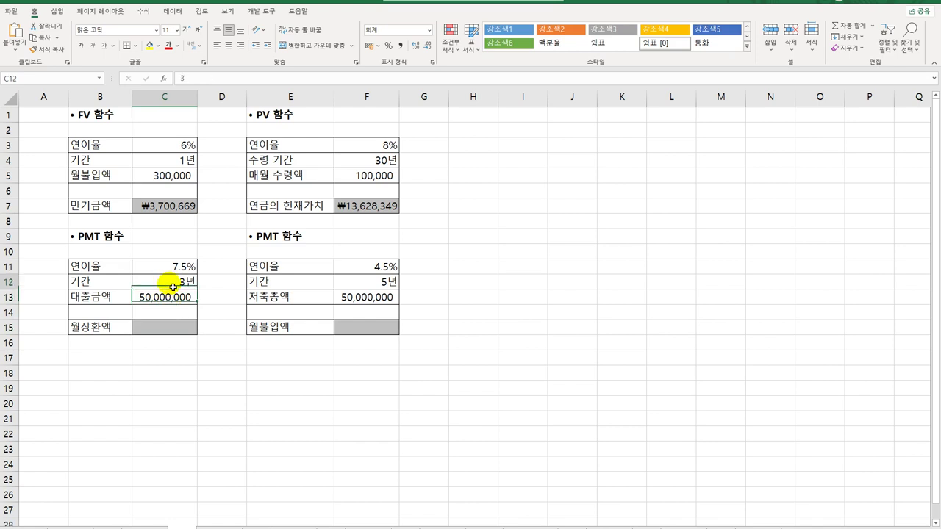
click(182, 269)
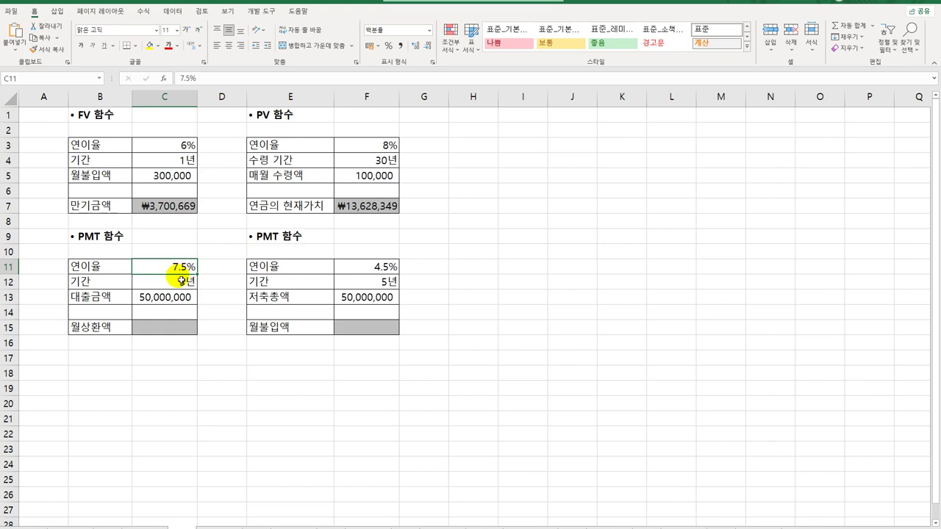
click(177, 329)
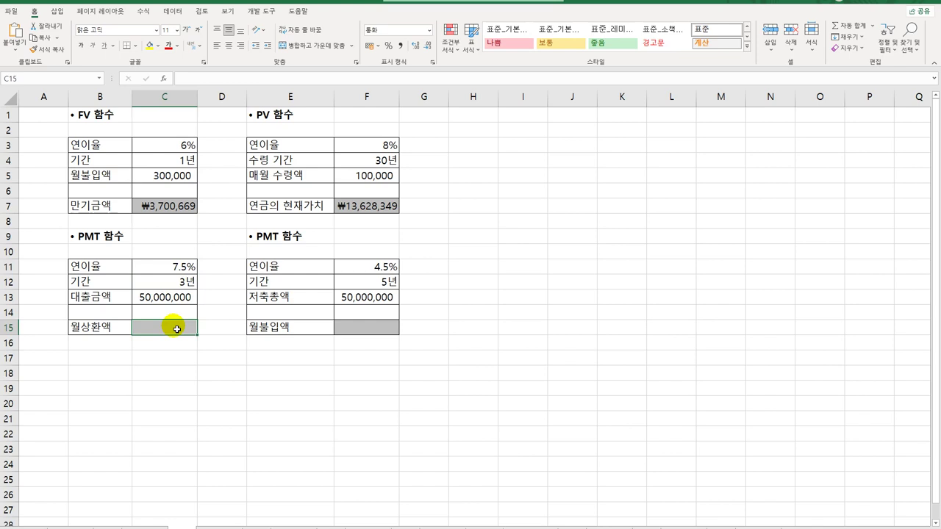
click(105, 239)
click(173, 336)
text(=pmt)
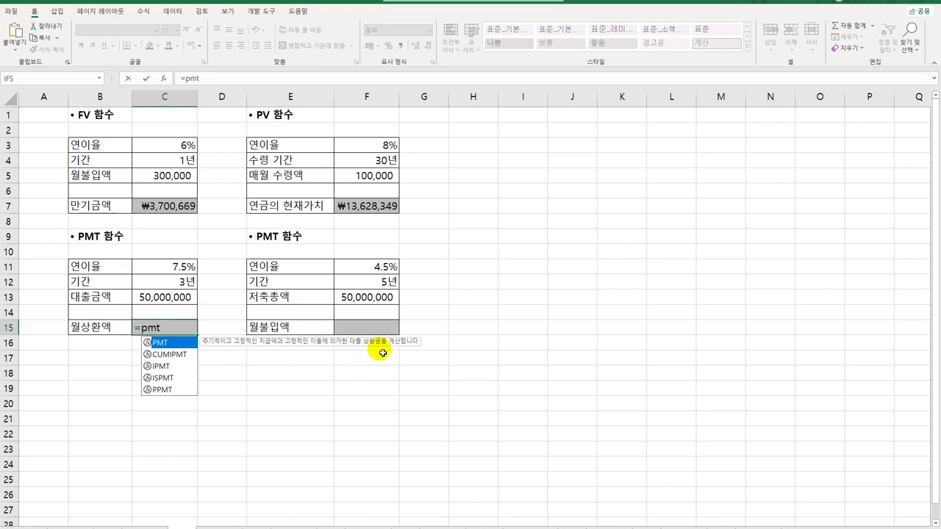
double_click(172, 342)
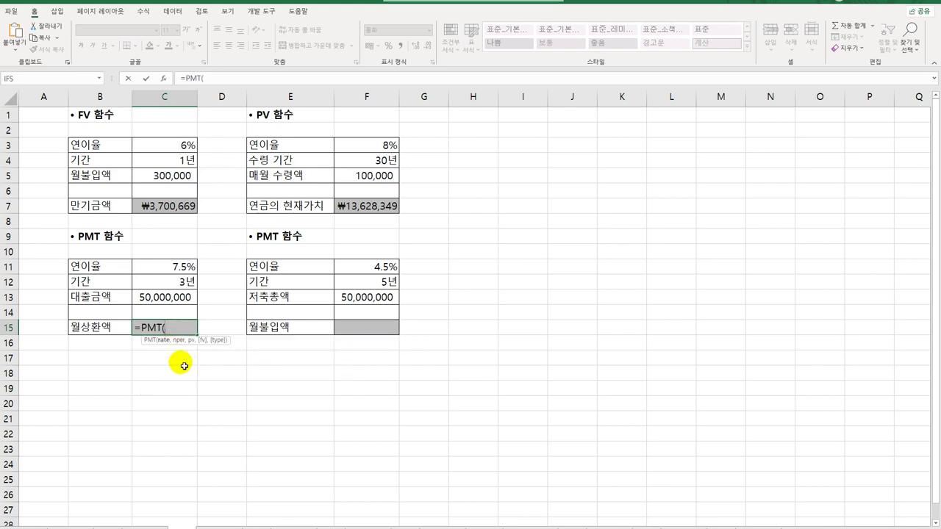
click(163, 78)
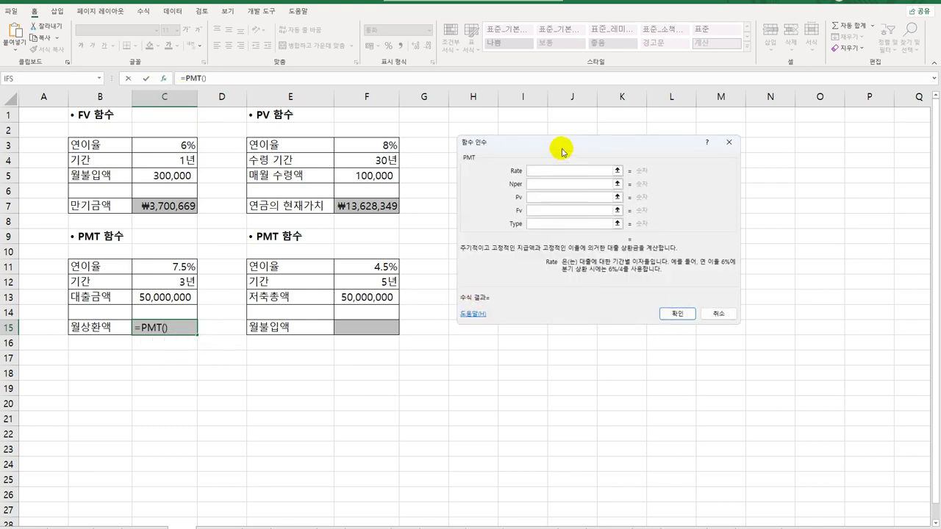
drag(552, 144, 517, 159)
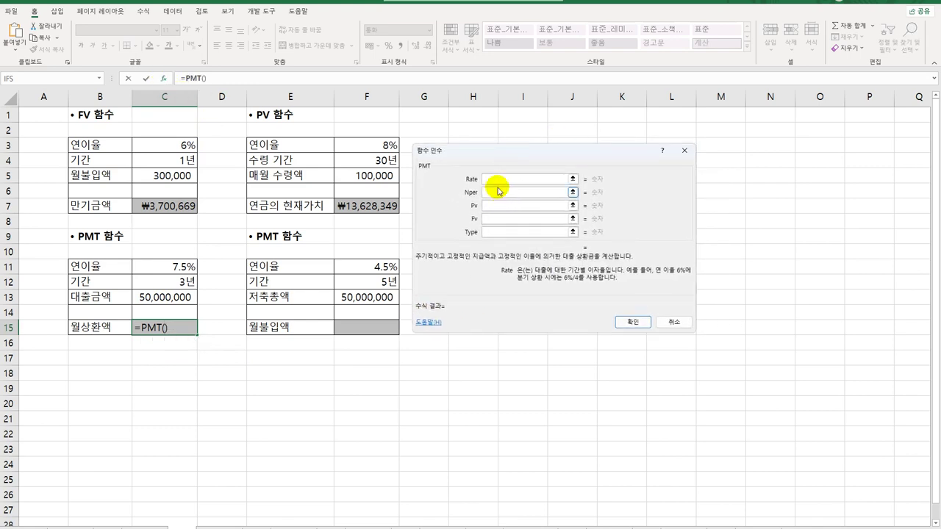
- Set the loan PMT function's Rate argument to C11/12 and its Nper argument to C12*12
click(189, 267)
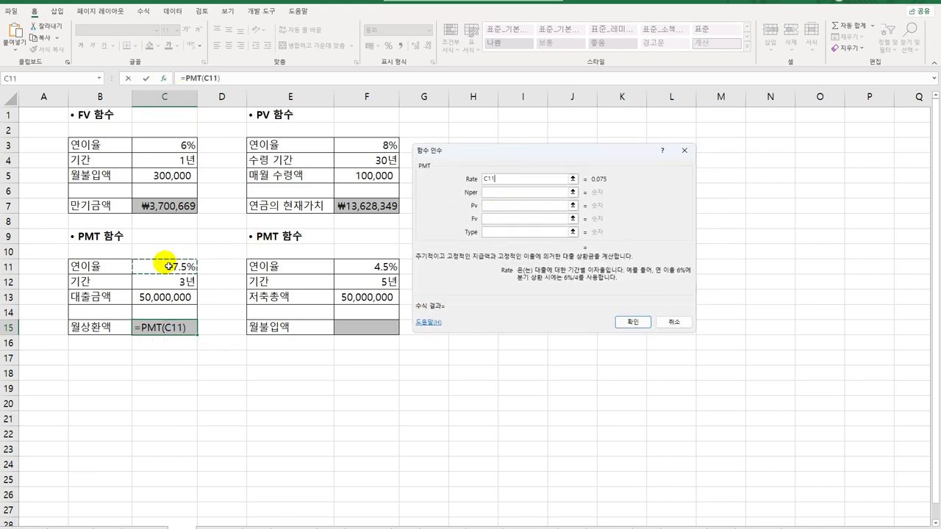
text(/12)
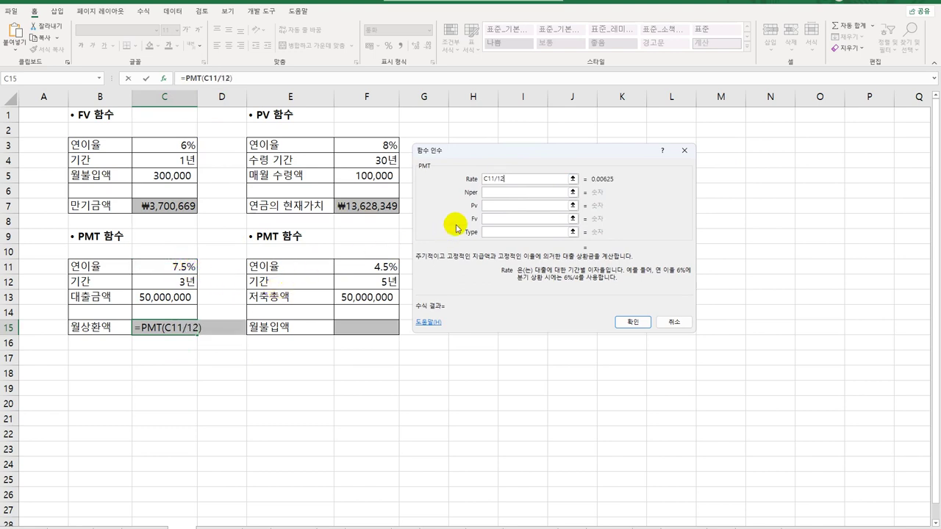
click(491, 192)
click(175, 281)
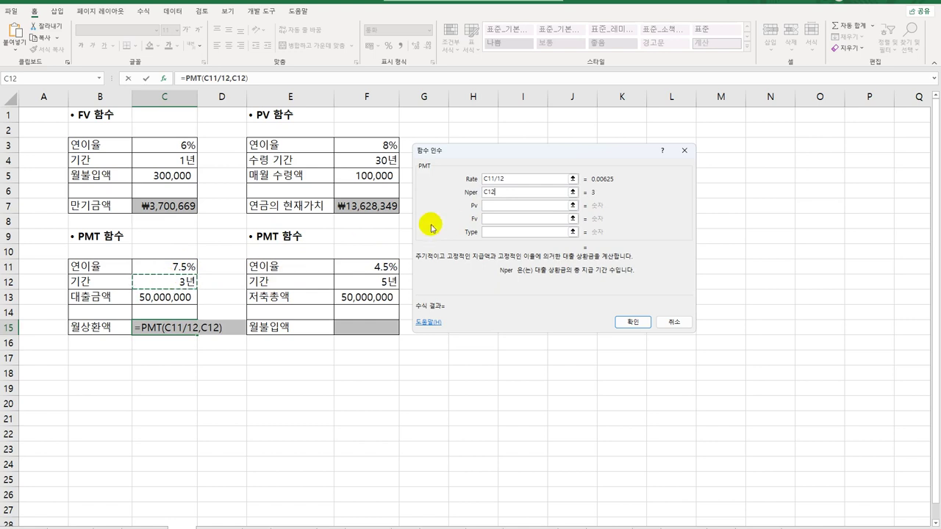
text(*)
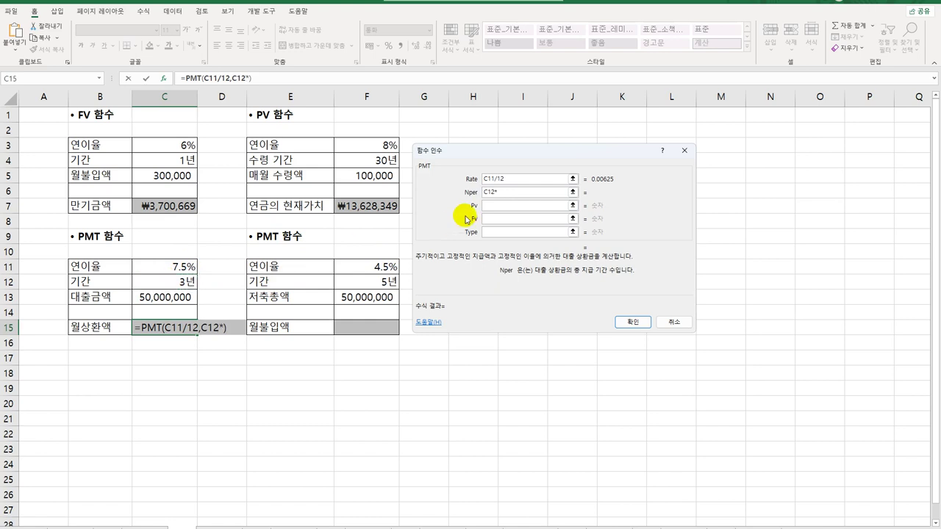
text(12)
- Set the loan PMT function's Pv argument to -C13, leave Fv and Type empty, and accept the formula
click(489, 206)
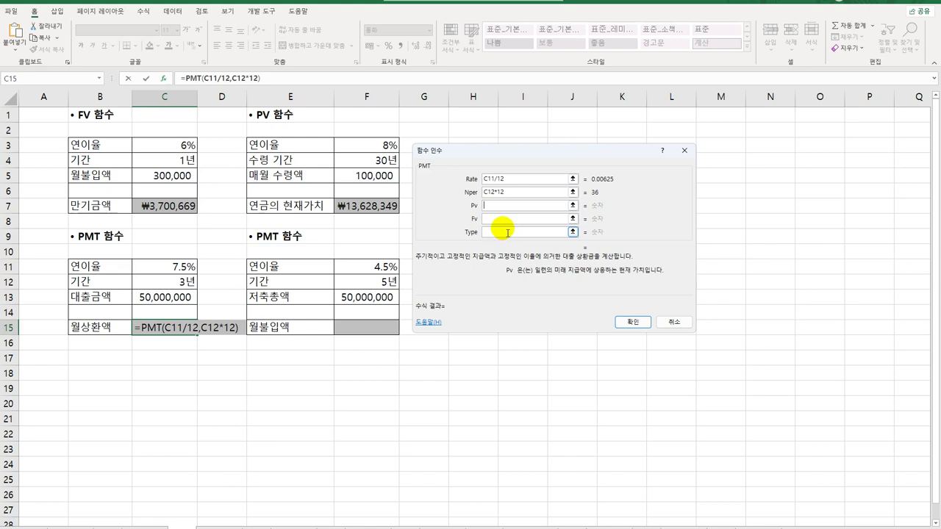
text(-)
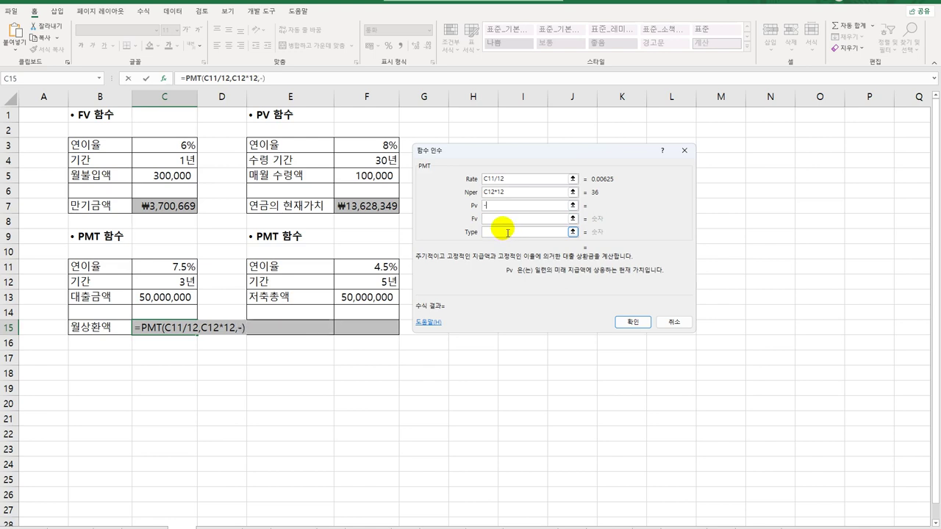
click(170, 297)
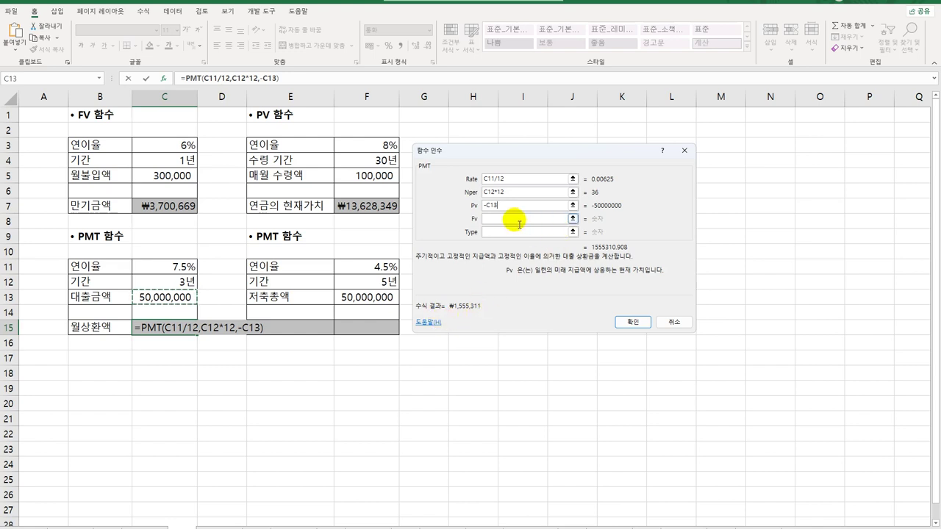
click(516, 223)
click(508, 232)
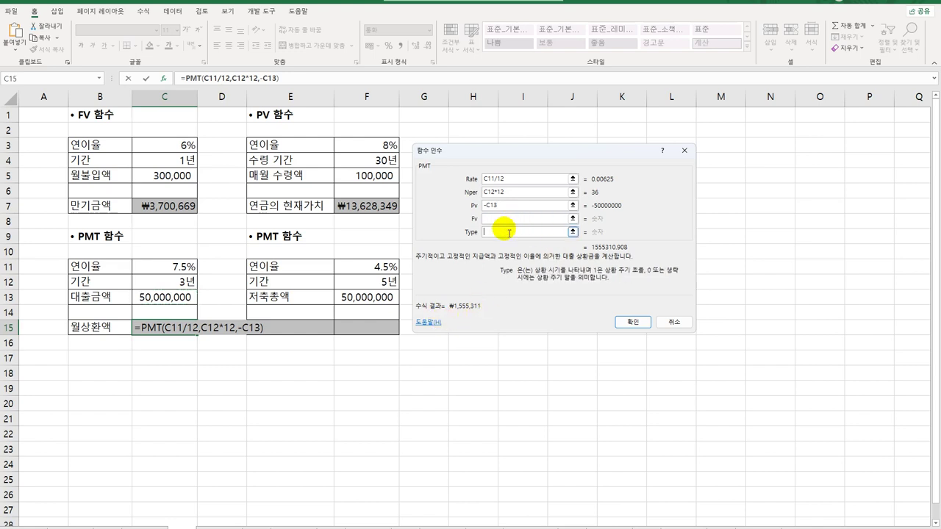
click(634, 322)
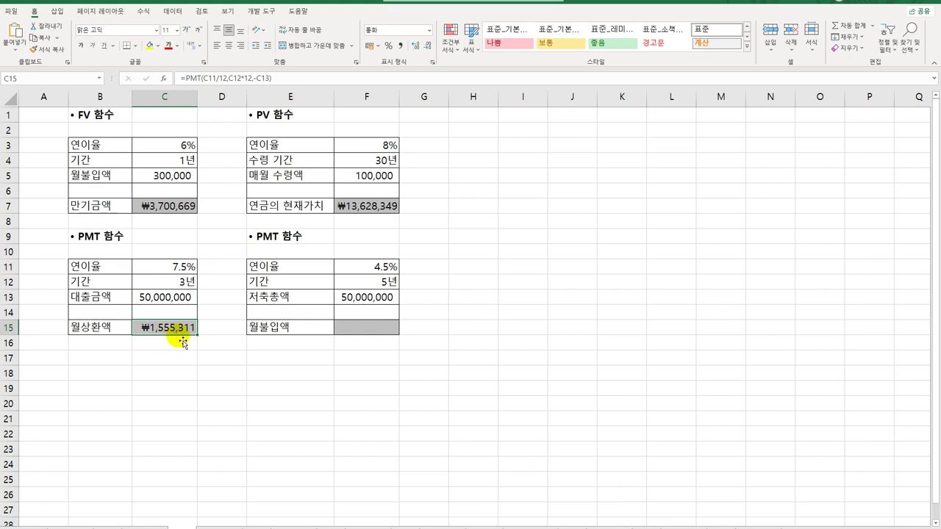
- Start a PMT function in the 월불입액 cell F15 and open its function arguments
click(369, 328)
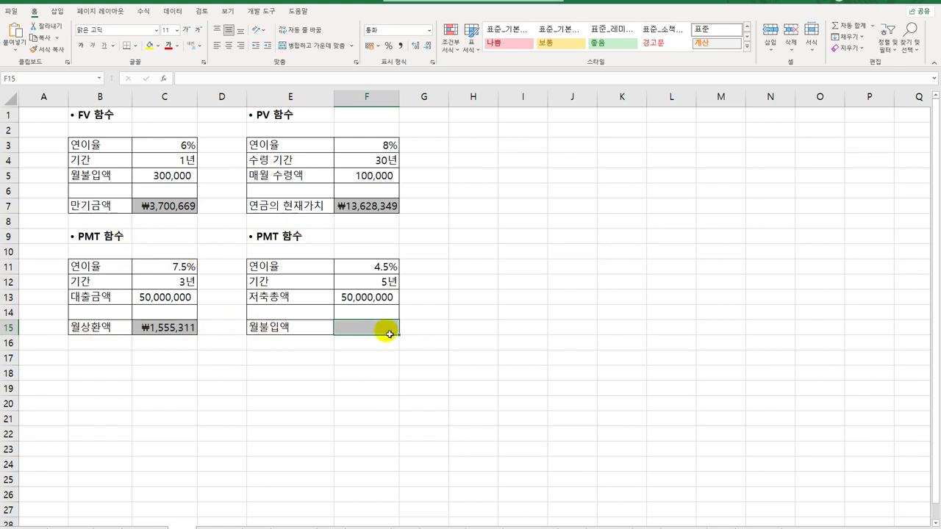
text(=)
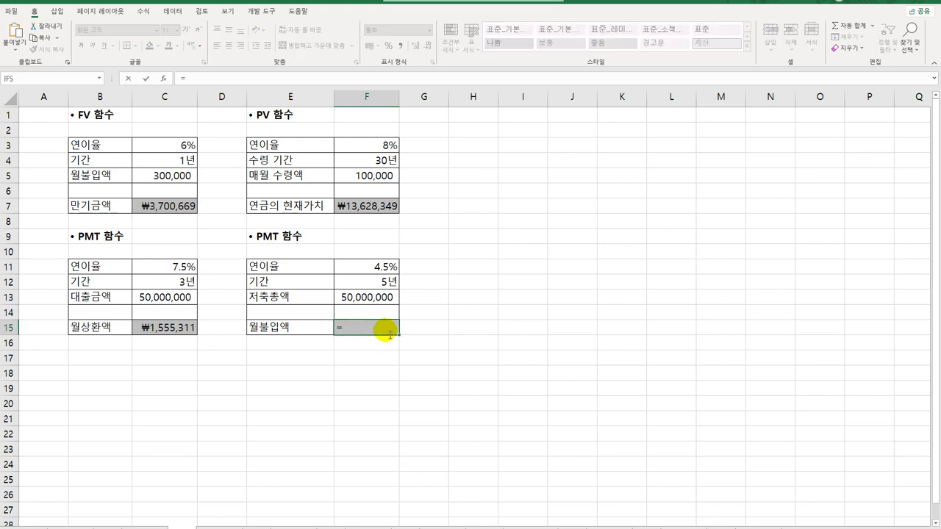
text(pm)
key(Tab)
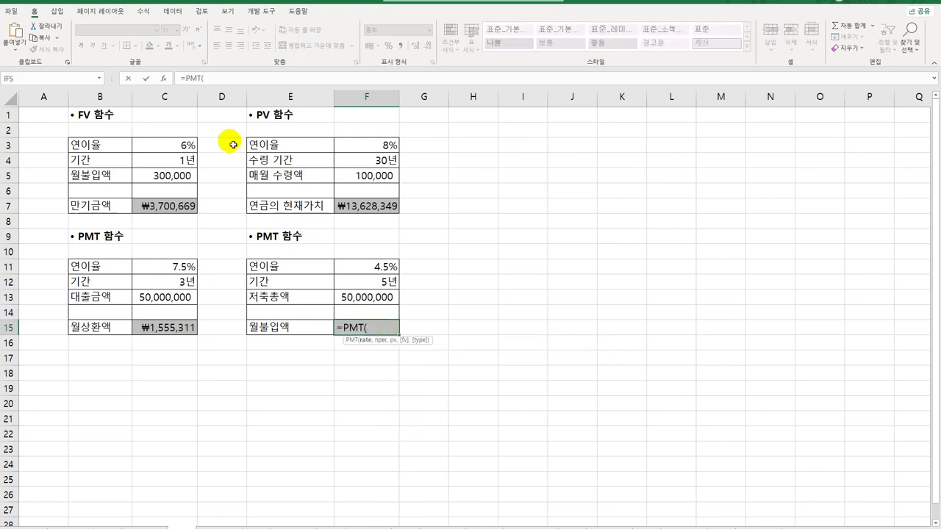
click(163, 78)
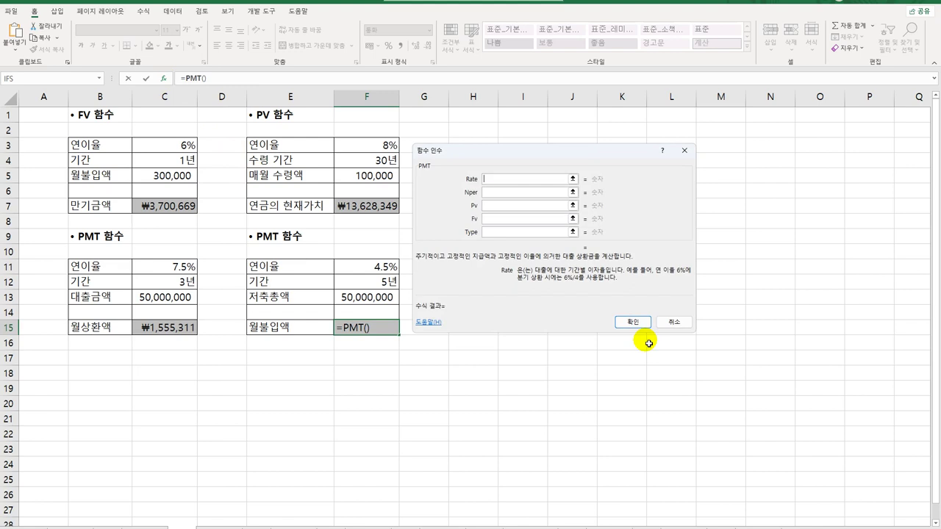
- Set the savings PMT function's Rate argument to F11/12 and its Nper argument to F12*12
click(365, 269)
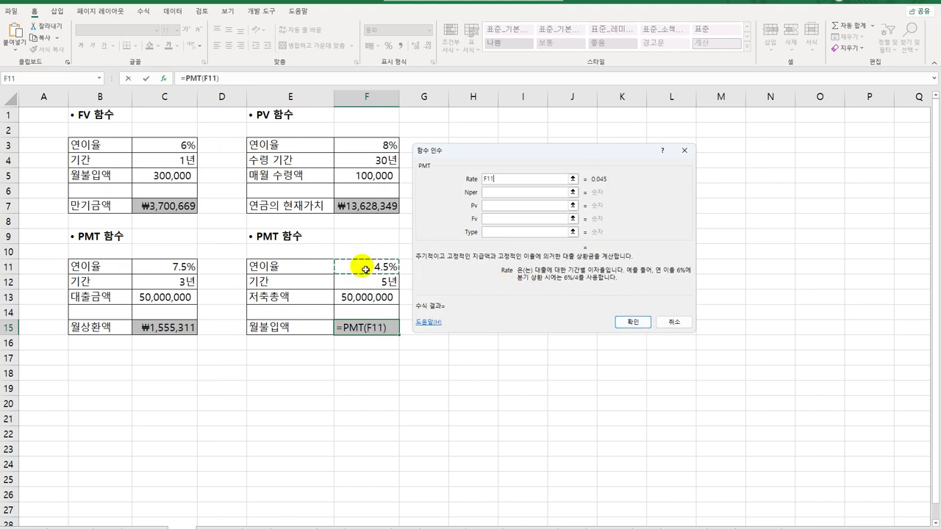
text(/12)
click(505, 192)
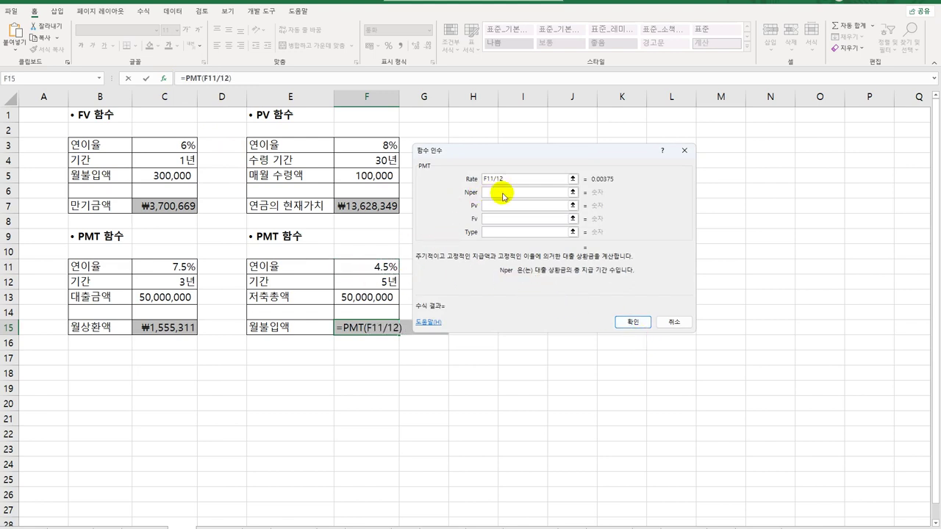
click(378, 282)
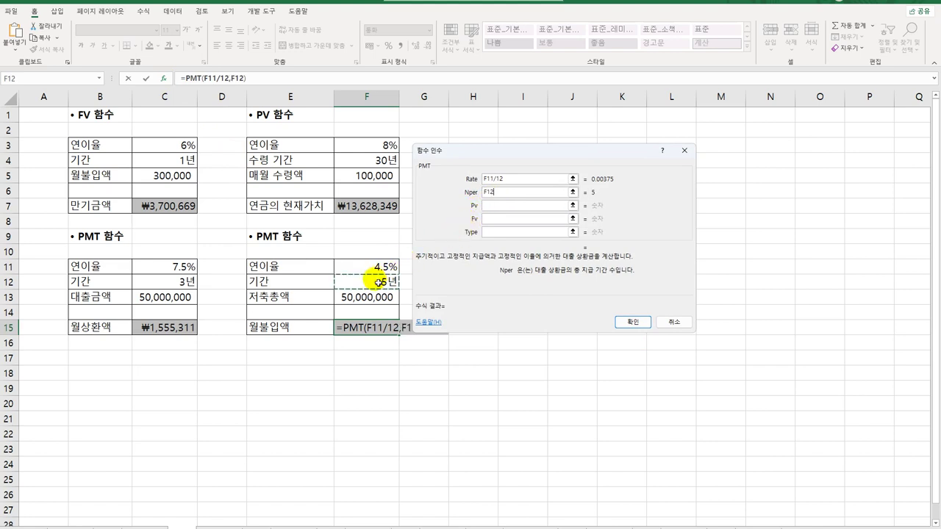
text(*12)
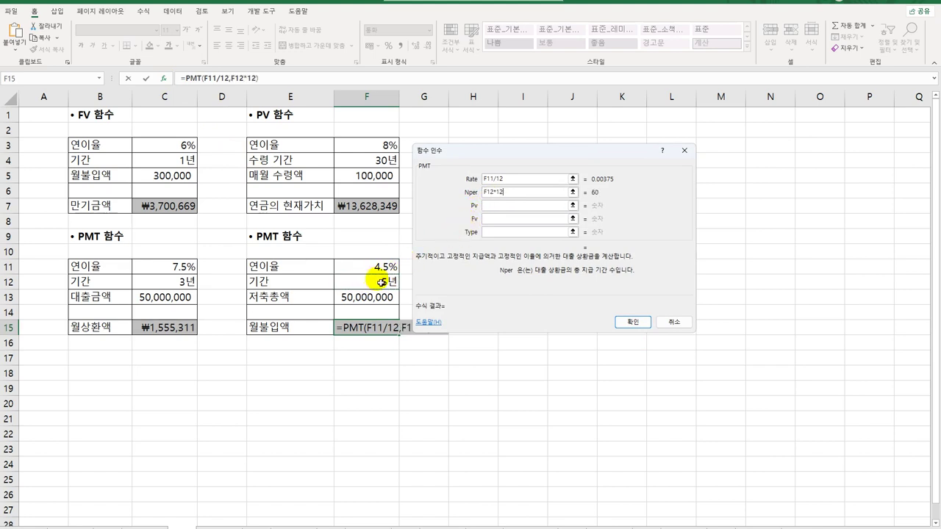
- Set the savings PMT function's Pv argument to -F13, leave Fv and Type empty, and accept the formula
click(502, 213)
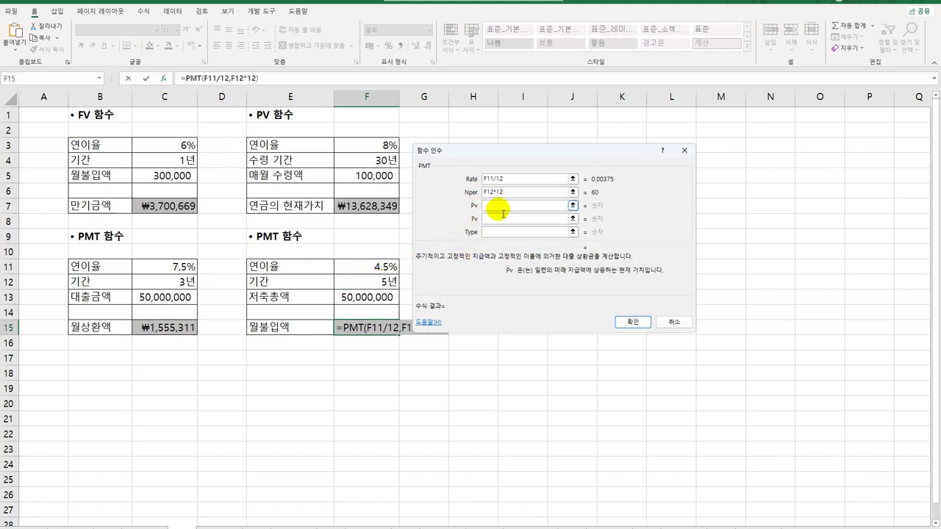
text(-)
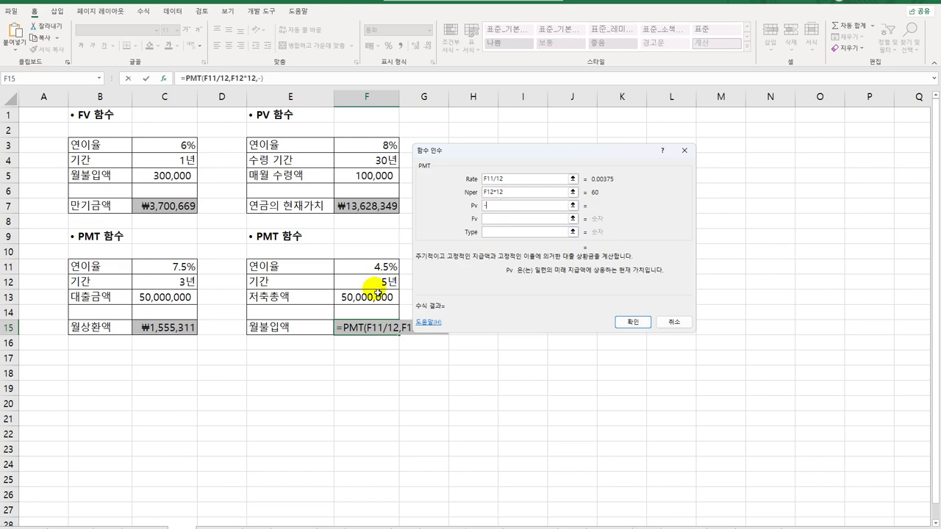
click(375, 297)
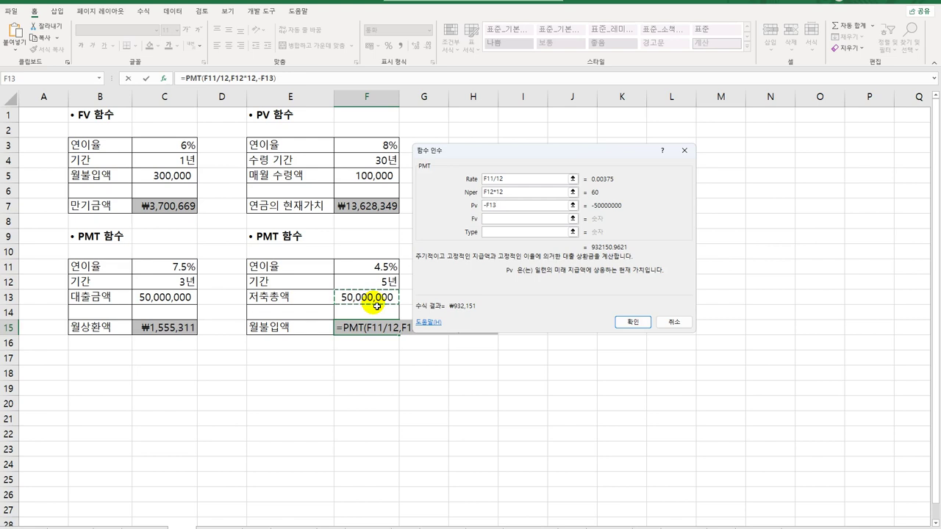
click(632, 322)
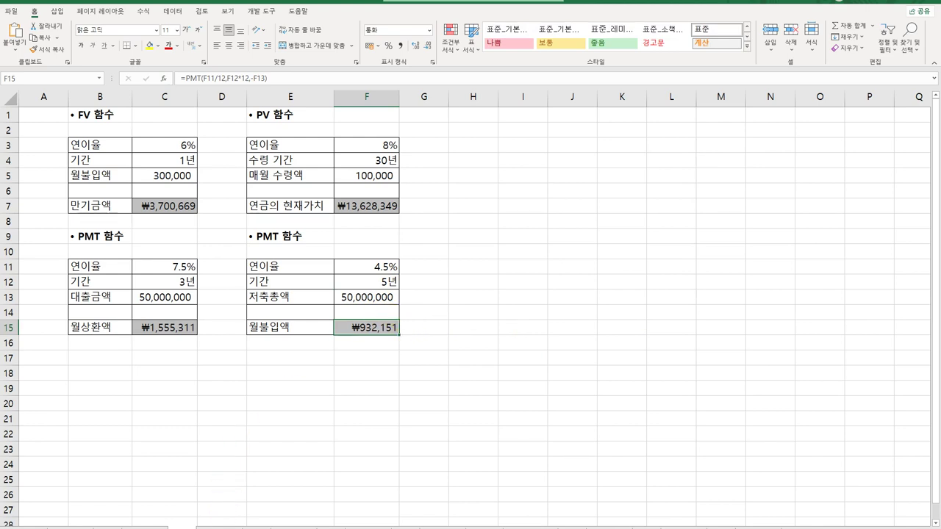
- Compare the savings 월불입액 result with the same cell on the following worksheet and return to the working sheet
key(ctrl+Page_Down)
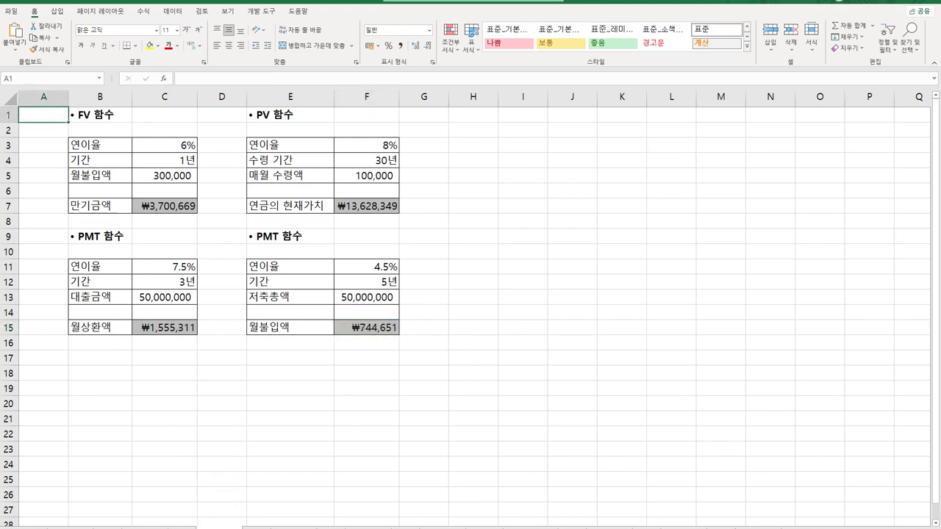
key(ctrl+Page_Up)
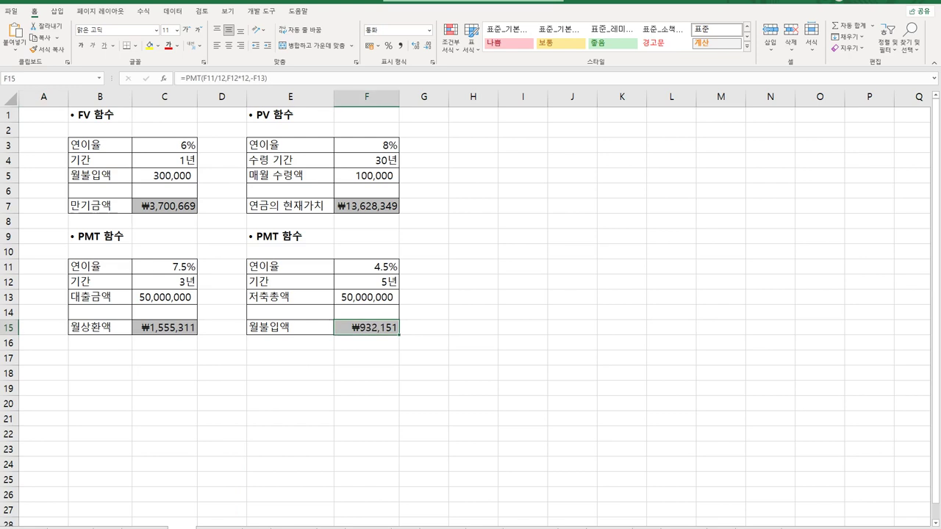
click(221, 526)
click(182, 527)
- Reopen the function arguments of the savings PMT formula in F15 and clear its Pv argument
double_click(365, 329)
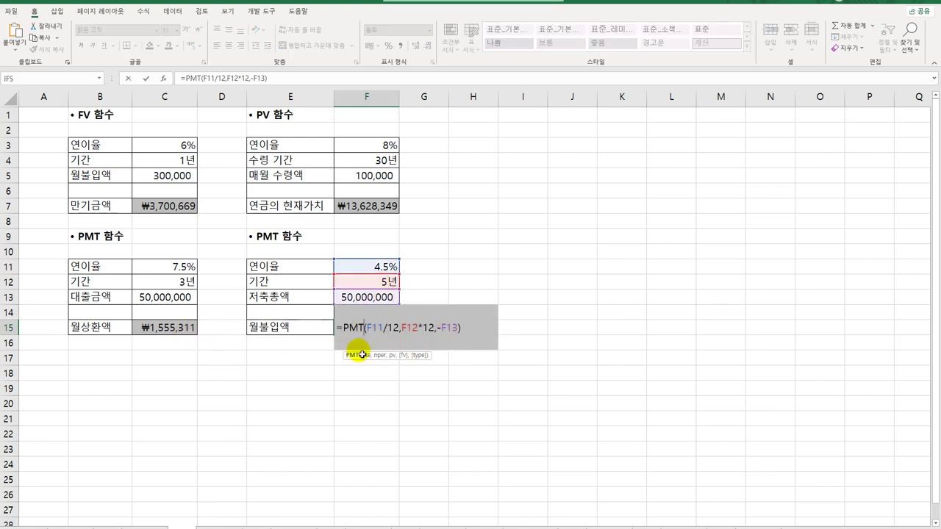
click(165, 79)
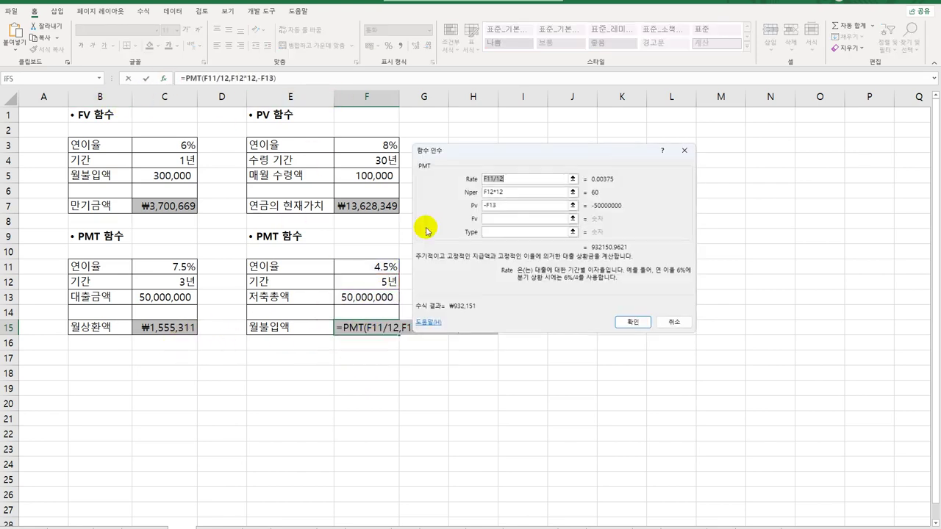
click(500, 207)
drag(500, 207, 479, 209)
key(BackSpace)
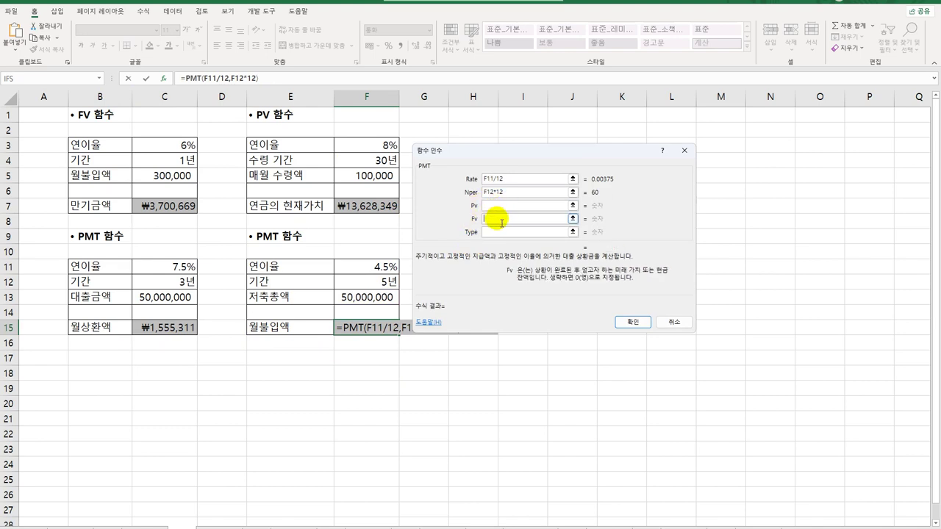
- Set the savings PMT function's Fv argument to -F13 and accept the formula
click(492, 217)
text(-)
click(374, 300)
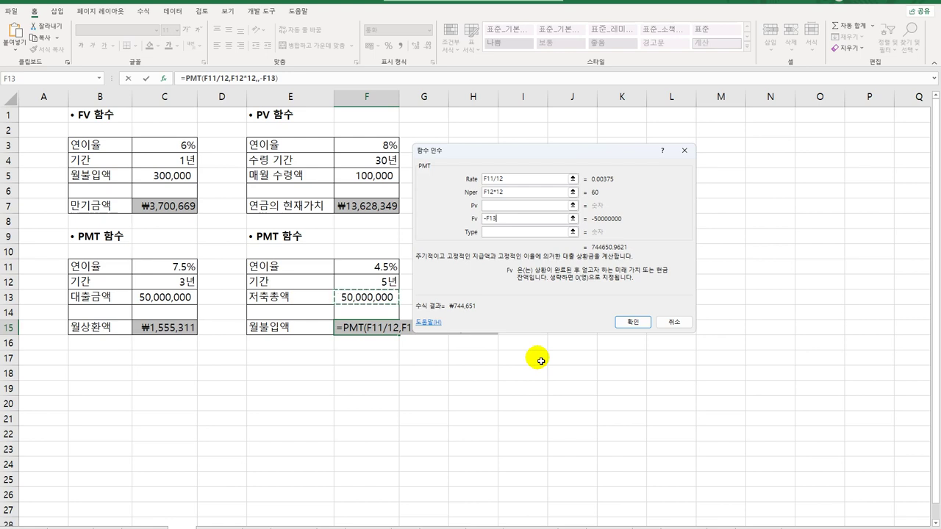
click(633, 324)
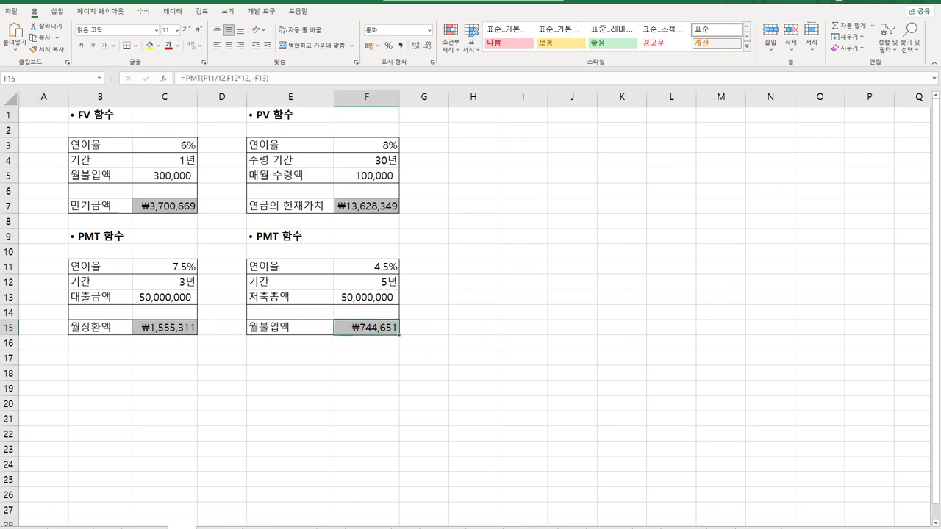
- Compare the loan PMT formula in C15 and its 대출금액 with the savings PMT formula in F15 and its 저축총액
click(171, 330)
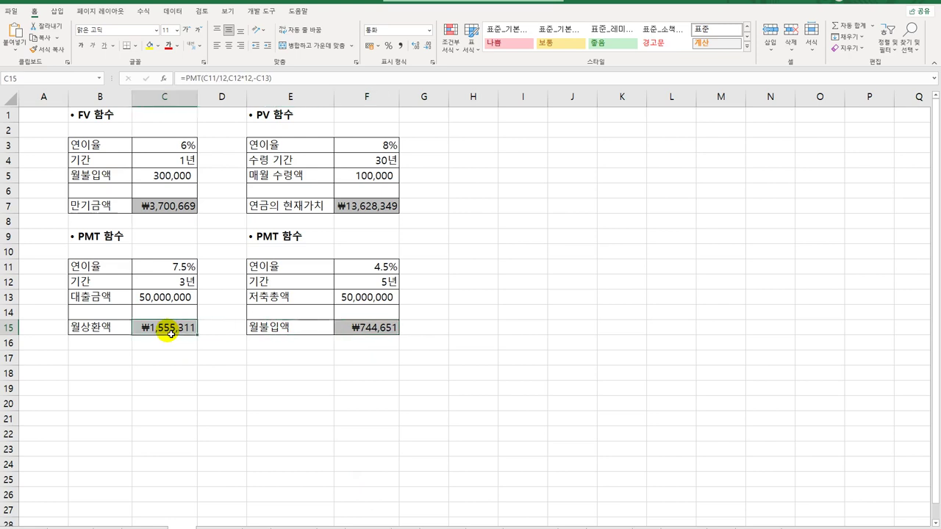
click(179, 298)
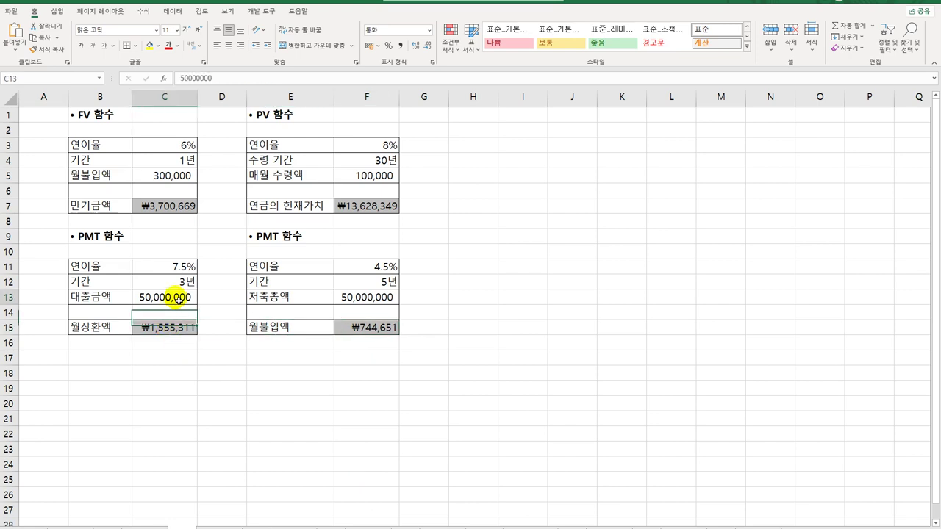
click(357, 330)
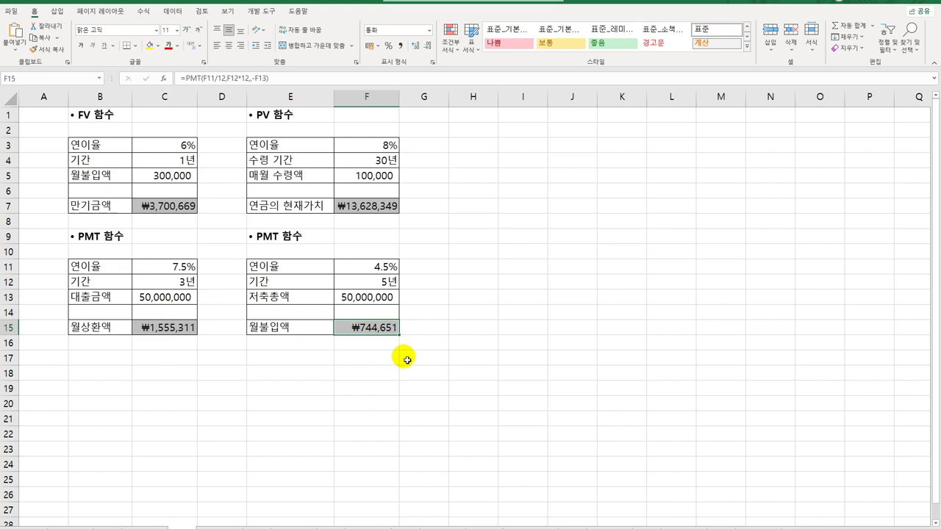
click(369, 300)
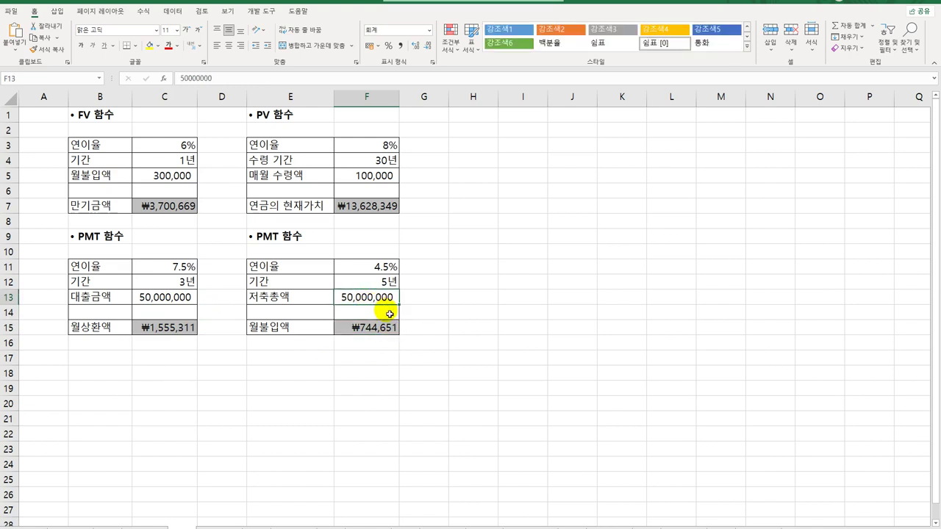
- Switch to the worksheet containing [표1] to [표6] and examine the first member's code, 대출기간 and 월상환액 cell in [표1]
click(265, 526)
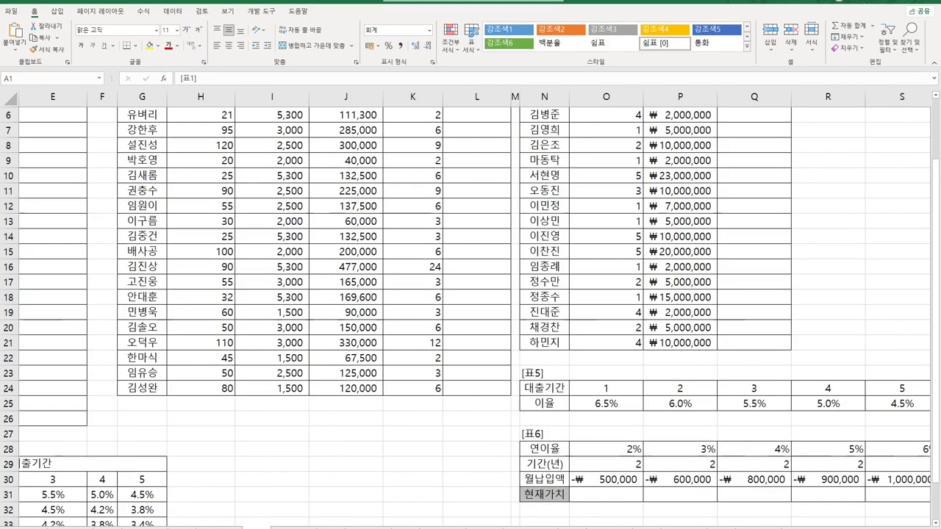
scroll(456, 448, up, 2)
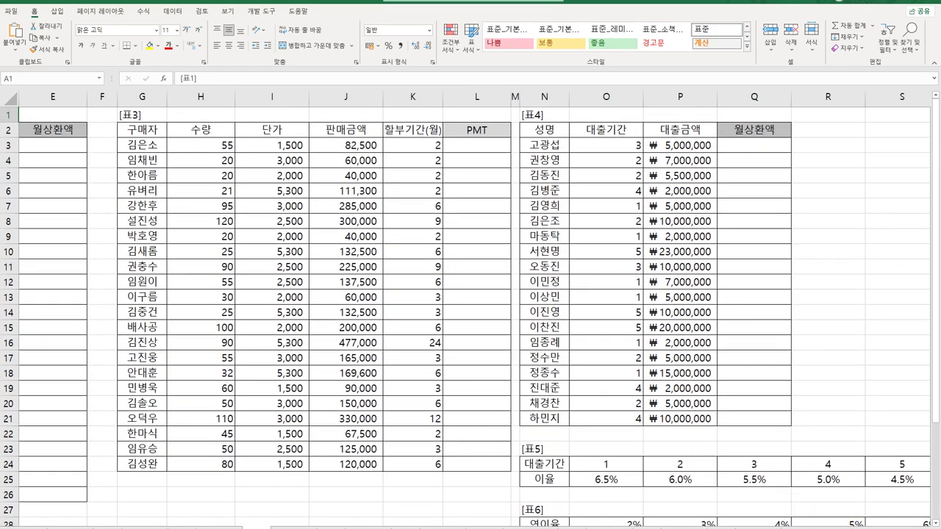
scroll(623, 484, left, 2)
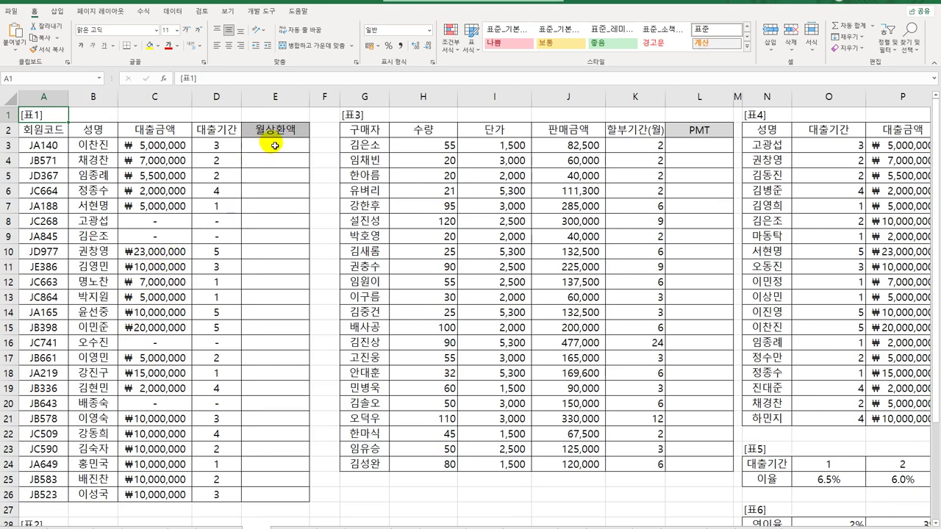
click(275, 143)
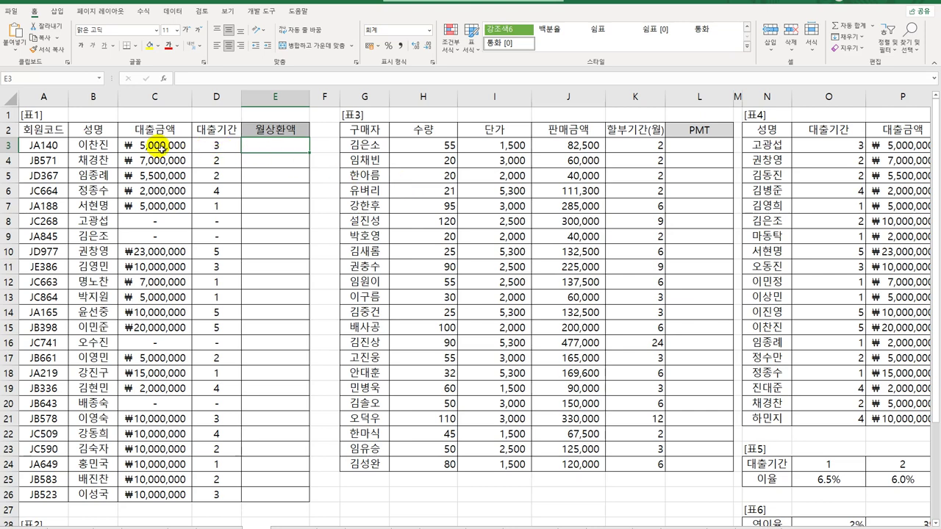
click(47, 146)
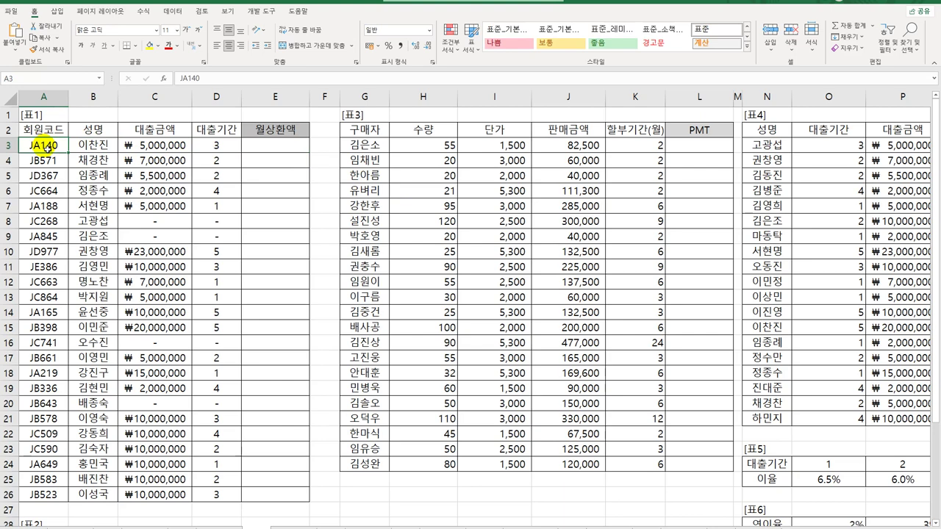
click(219, 147)
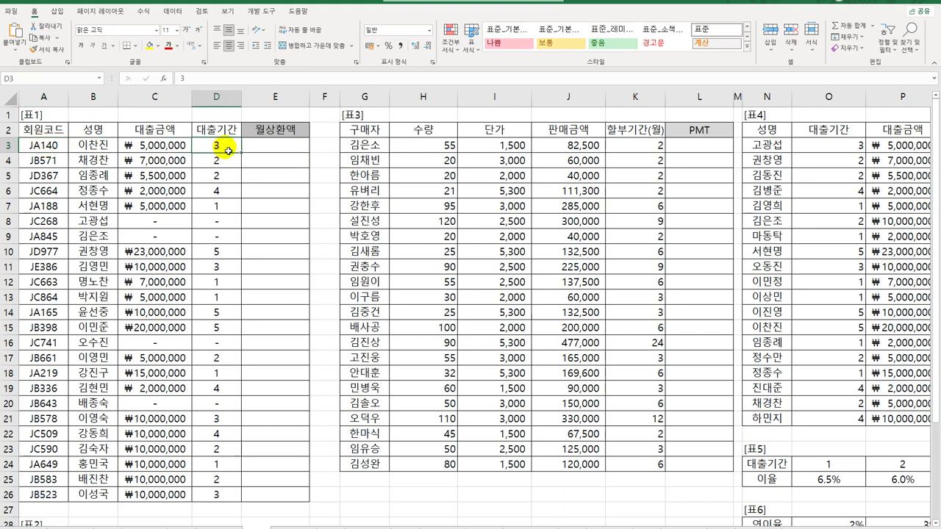
- Examine the codes and interest rates in [표2] against the 회원코드 column of [표1]
scroll(208, 179, down, 3)
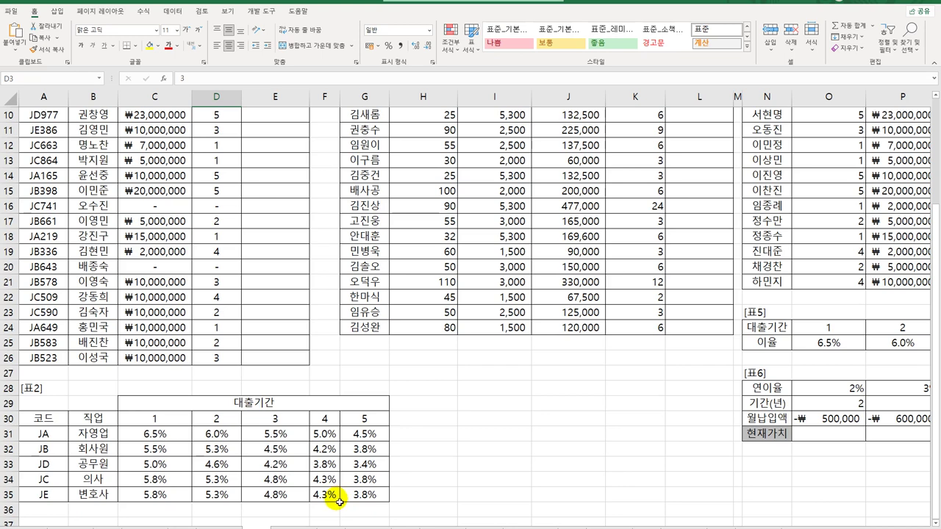
drag(45, 435, 53, 493)
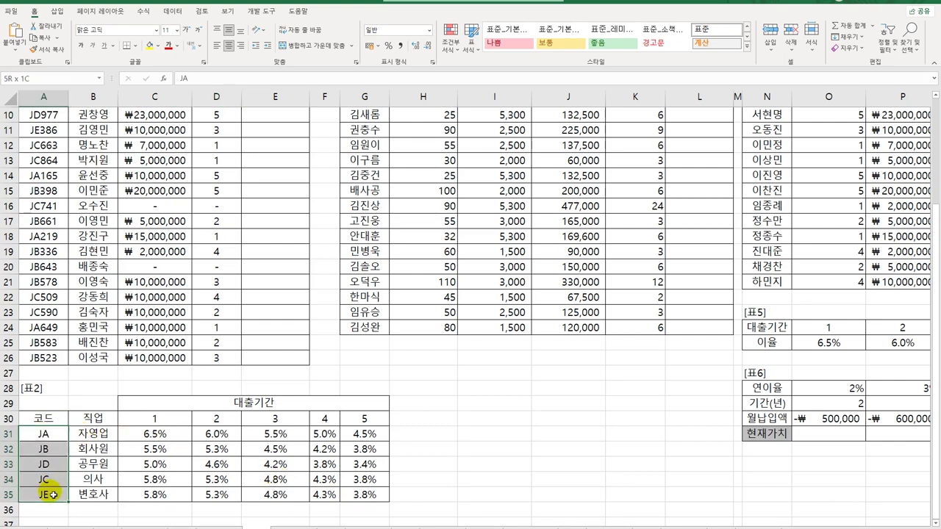
scroll(25, 311, up, 3)
drag(44, 145, 62, 494)
scroll(67, 462, down, 3)
drag(44, 434, 45, 503)
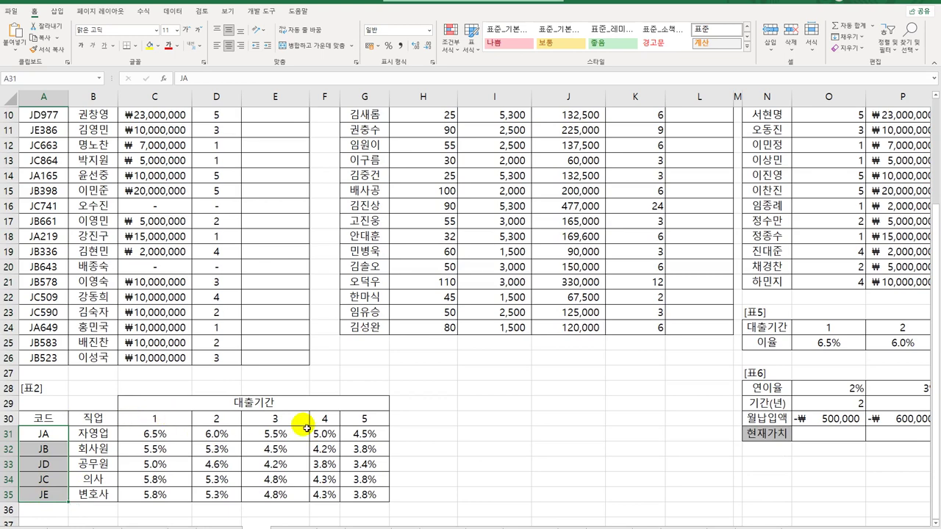
drag(156, 434, 366, 502)
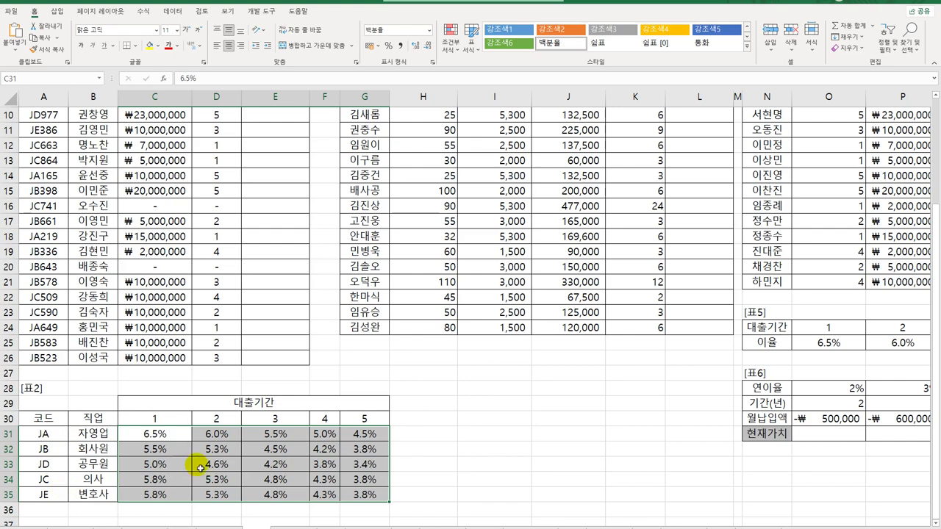
scroll(243, 331, up, 3)
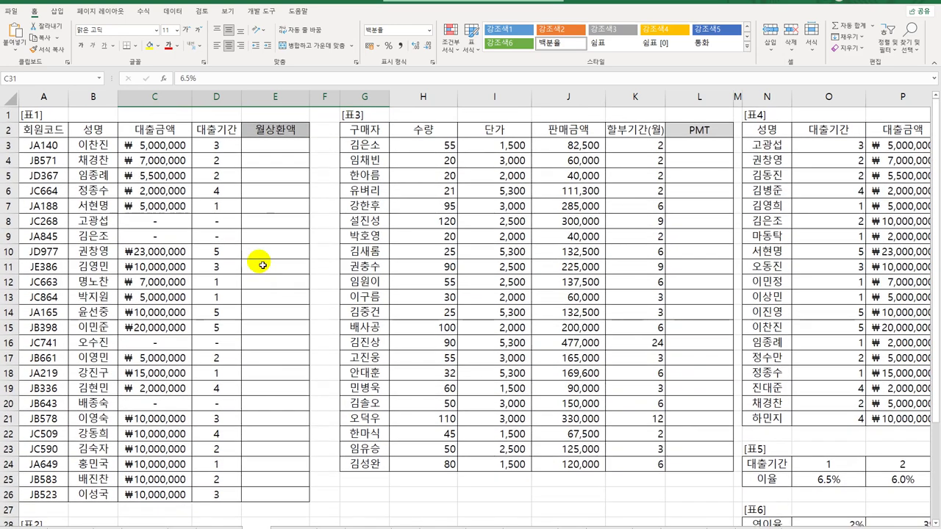
- Enter =LEFT(A3,2) in the 월상환액 cell E3 and fill it down to E26
click(279, 146)
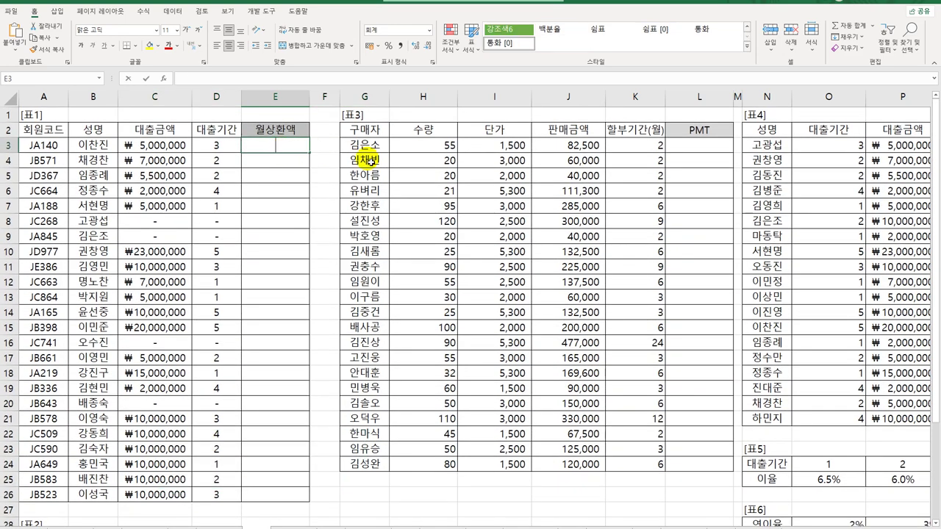
text(=LEFT()
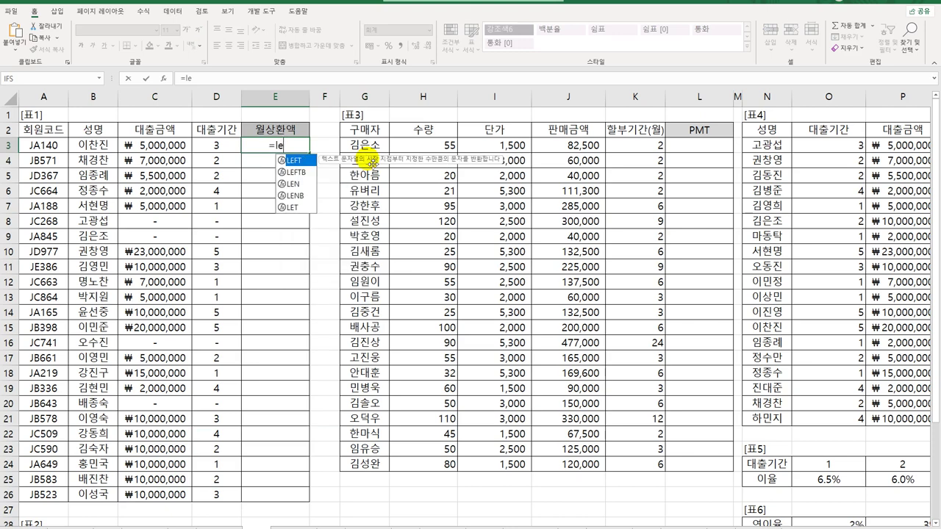
click(66, 145)
text(,2))
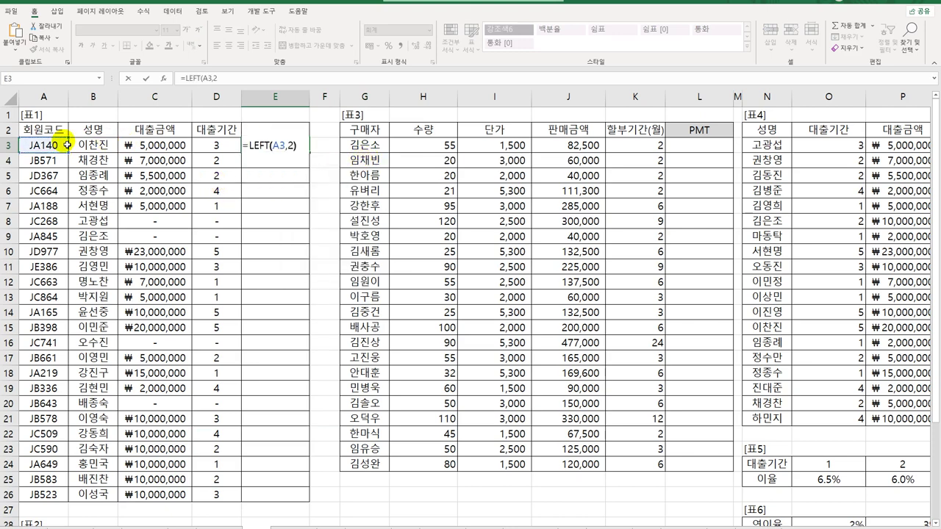
key(Return)
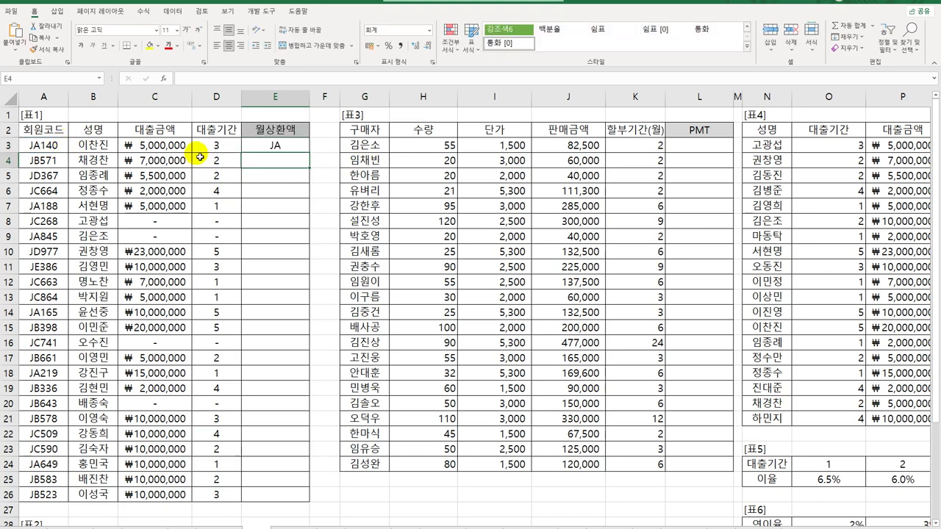
click(275, 147)
double_click(312, 156)
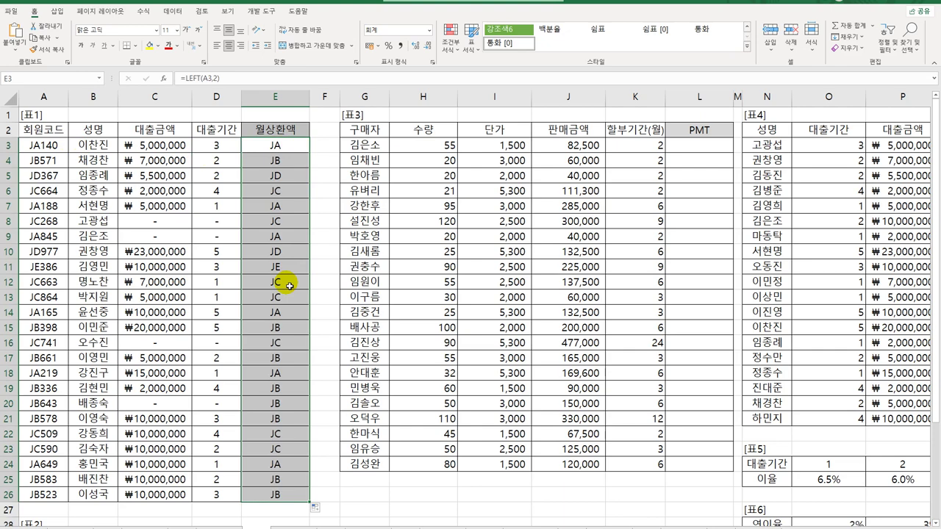
- Examine the 대출기간 headers C30:G30 and the codes A31:A35 in [표2] against the extracted codes in [표1]
scroll(280, 294, down, 3)
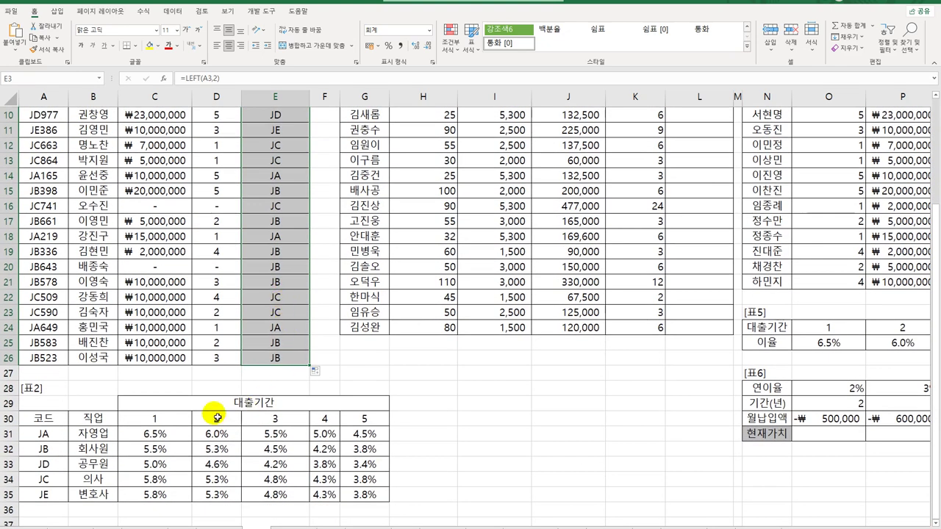
drag(169, 423, 357, 426)
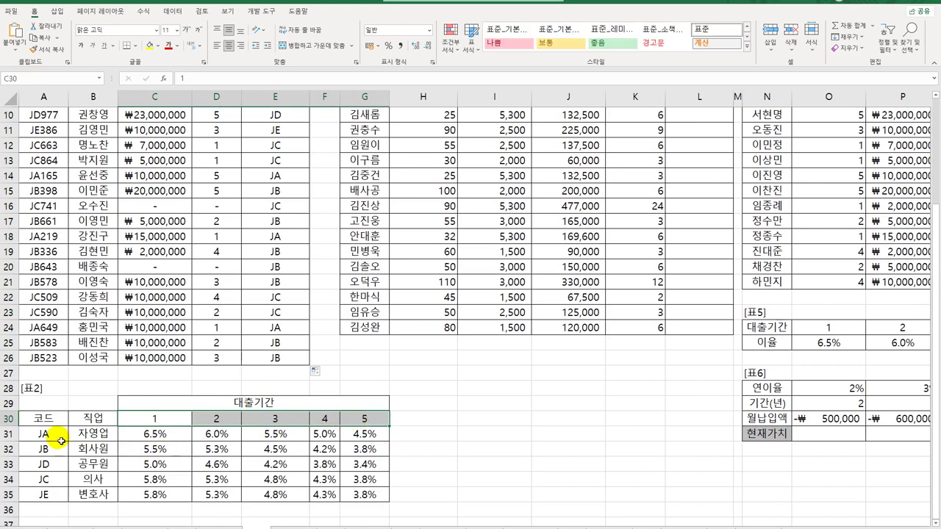
drag(60, 437, 56, 496)
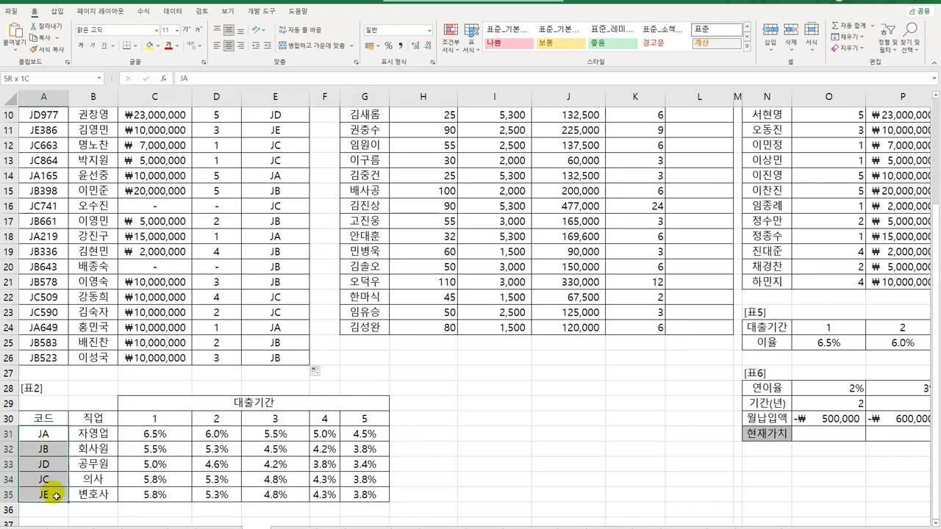
drag(56, 499, 56, 502)
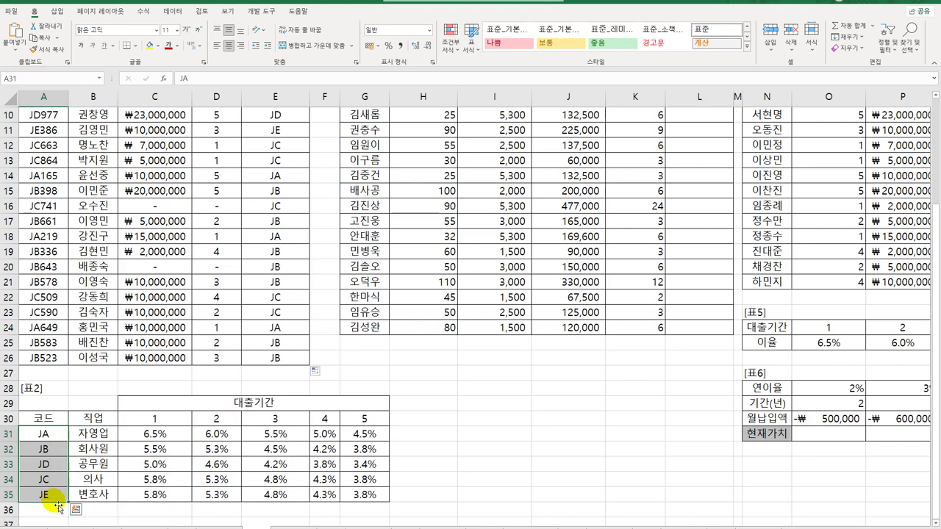
scroll(272, 434, up, 3)
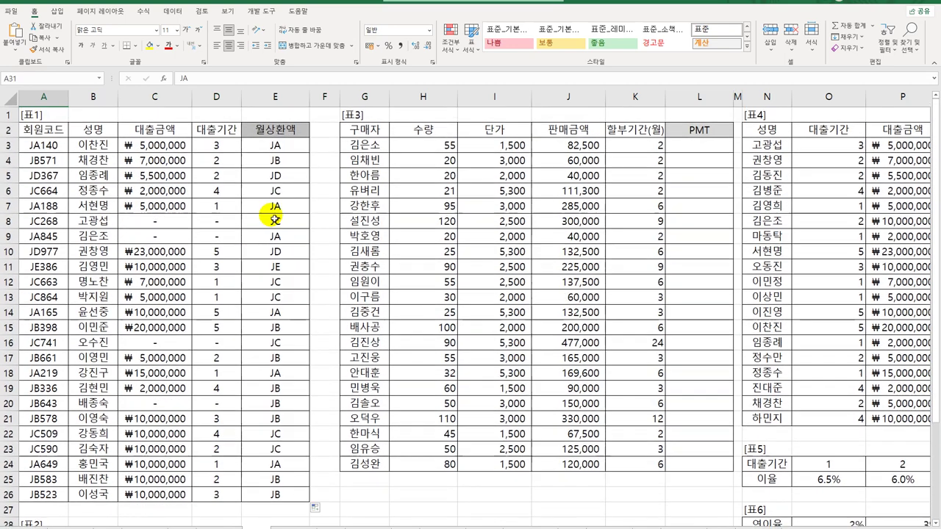
click(279, 149)
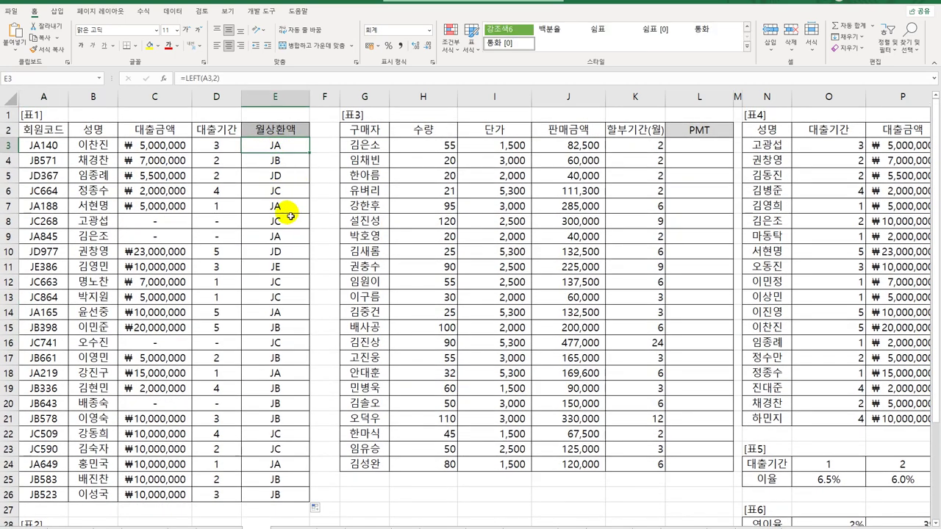
scroll(272, 250, down, 1)
scroll(272, 249, down, 5)
drag(43, 297, 54, 358)
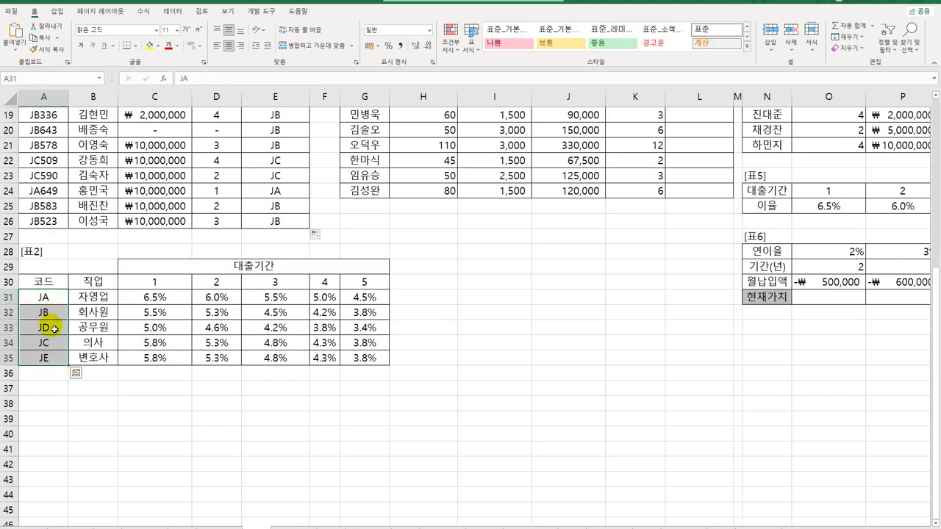
scroll(178, 321, up, 6)
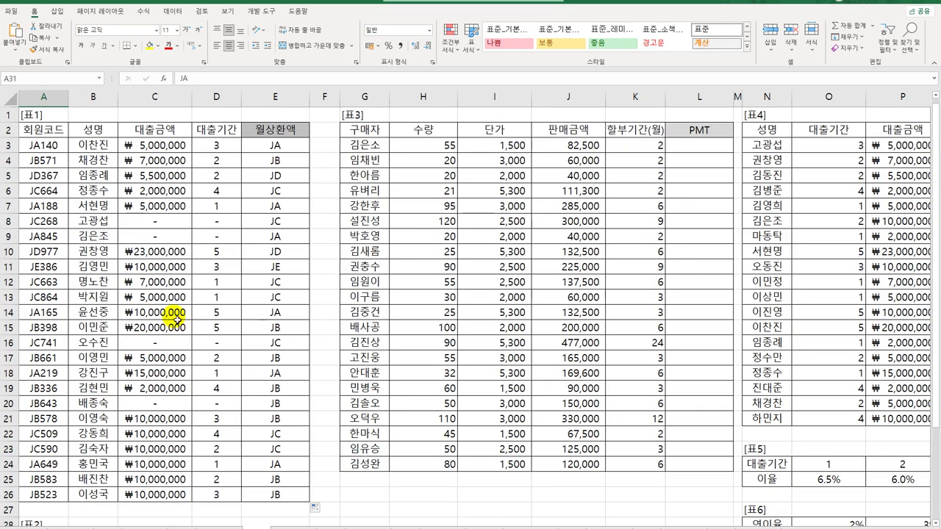
- Wrap LEFT(A3,2) in the 월상환액 cell E3 with MATCH, making it the lookup value
click(273, 144)
text(=LEFT(A3,2))
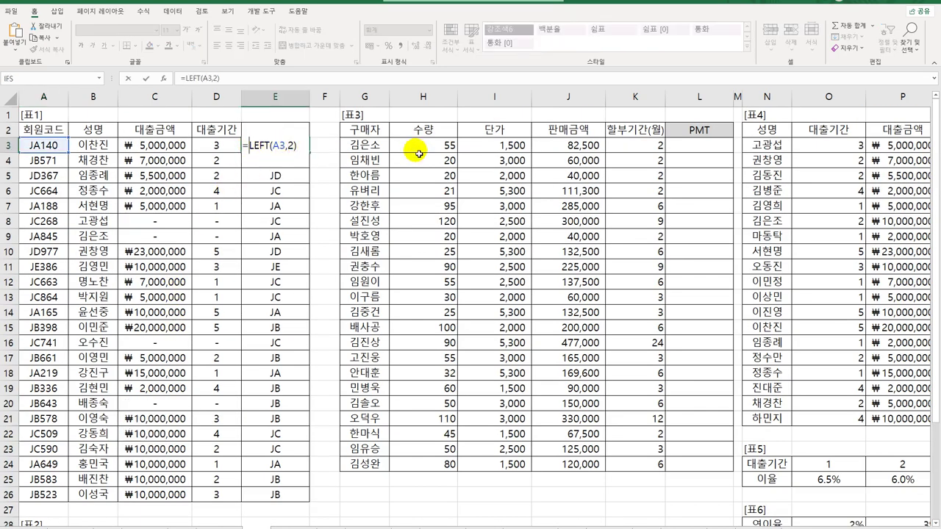
key(Home)
key(Right)
text(mat)
key(Tab)
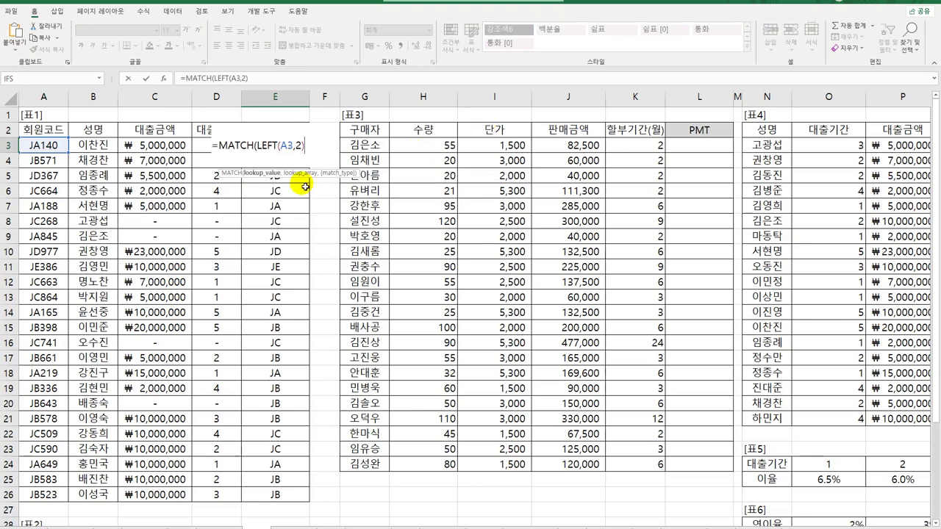
text(,)
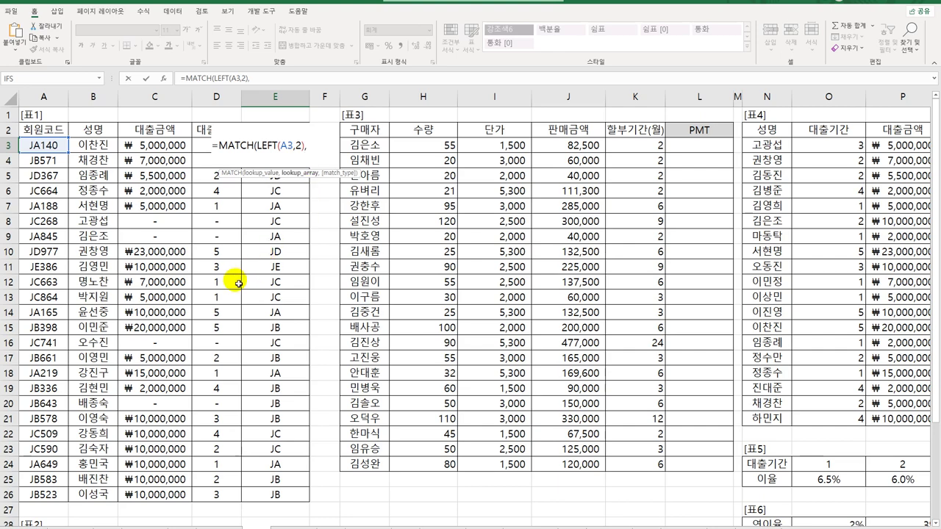
- Complete MATCH in E3 with lookup array $A$31:$A$35 and match type 0, and fill the formula down to E26
scroll(221, 286, down, 6)
drag(41, 297, 41, 358)
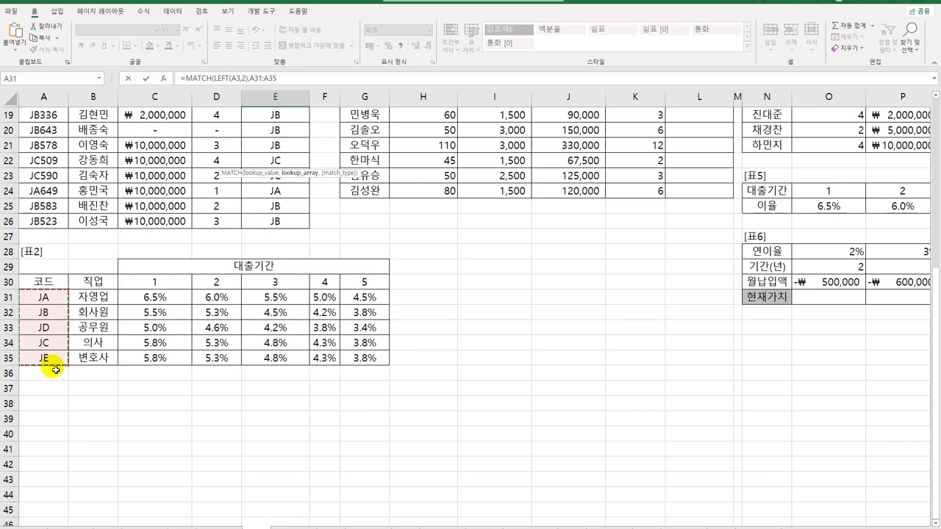
key(F4)
scroll(55, 369, up, 6)
text(,)
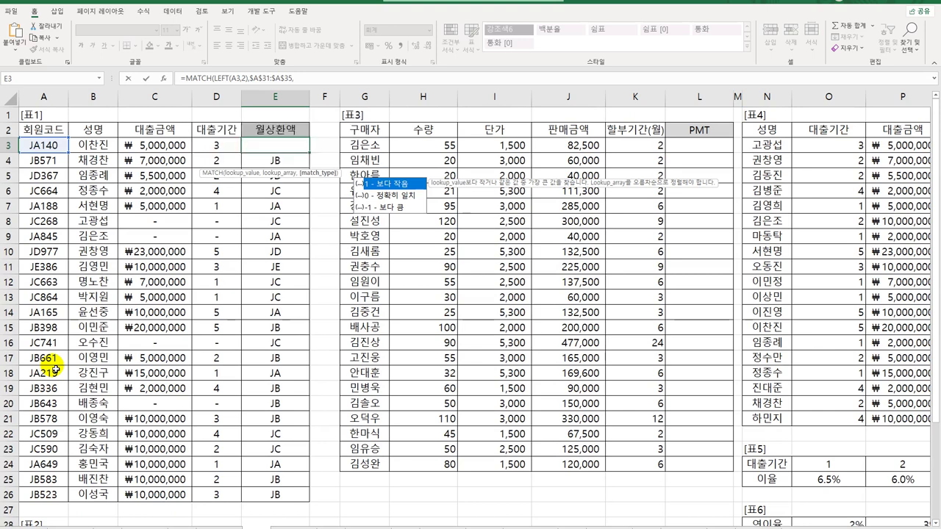
text(0))
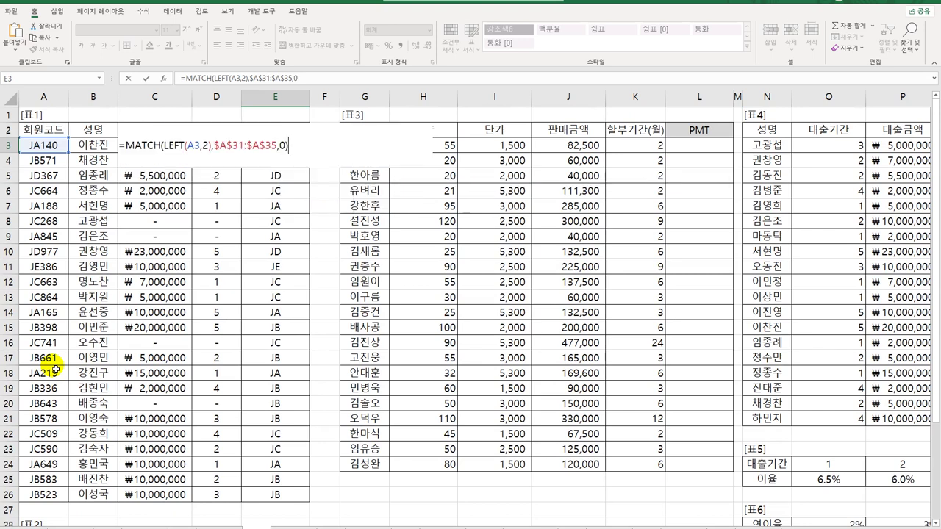
key(Return)
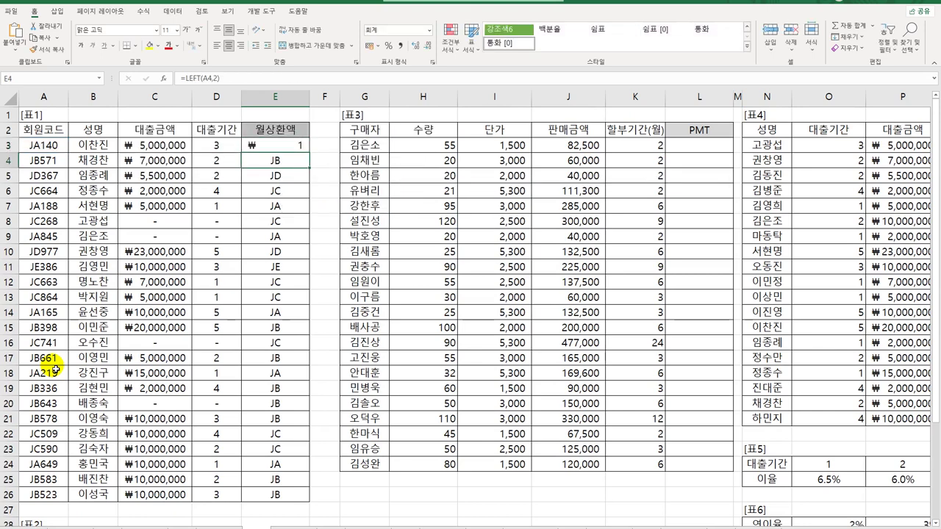
click(297, 148)
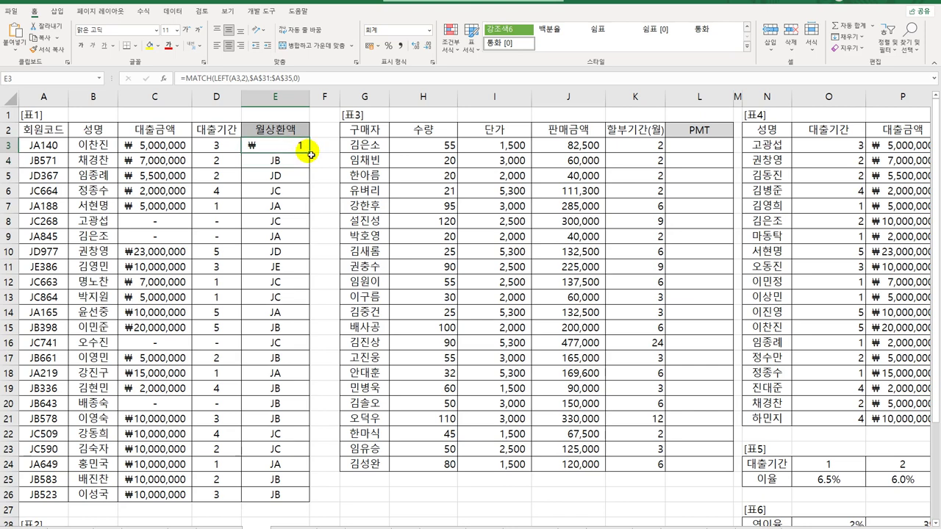
double_click(310, 152)
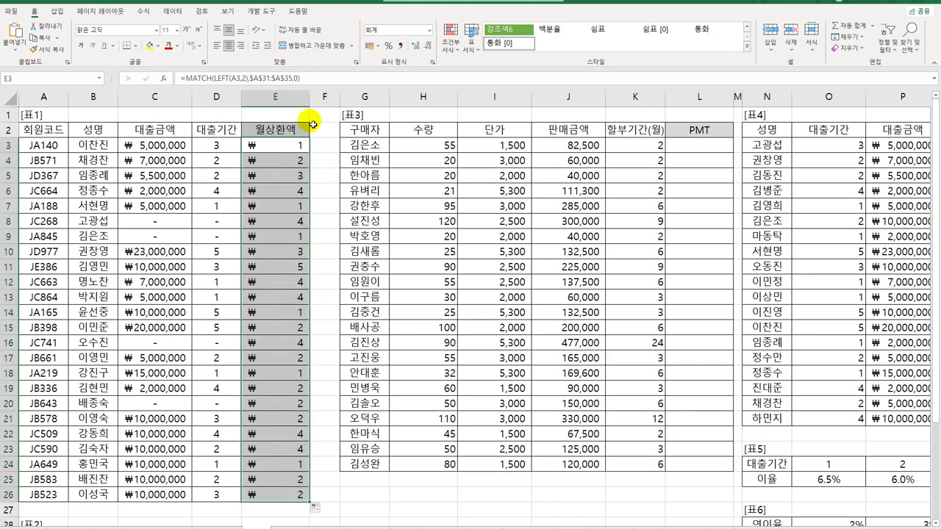
- Check the MATCH results in the 월상환액 column against the codes A31:A35 and the neighbouring 직업 cells in [표2]
click(304, 160)
click(305, 176)
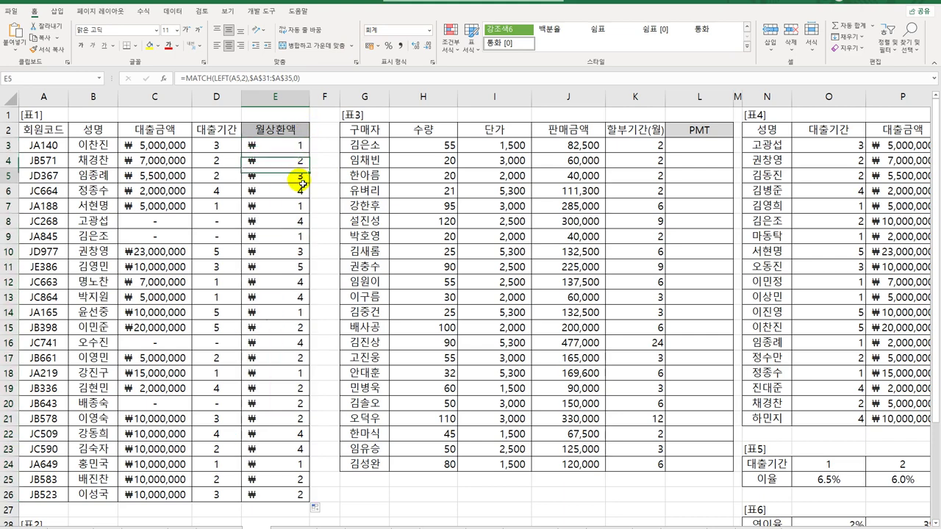
scroll(252, 288, down, 3)
drag(44, 433, 51, 492)
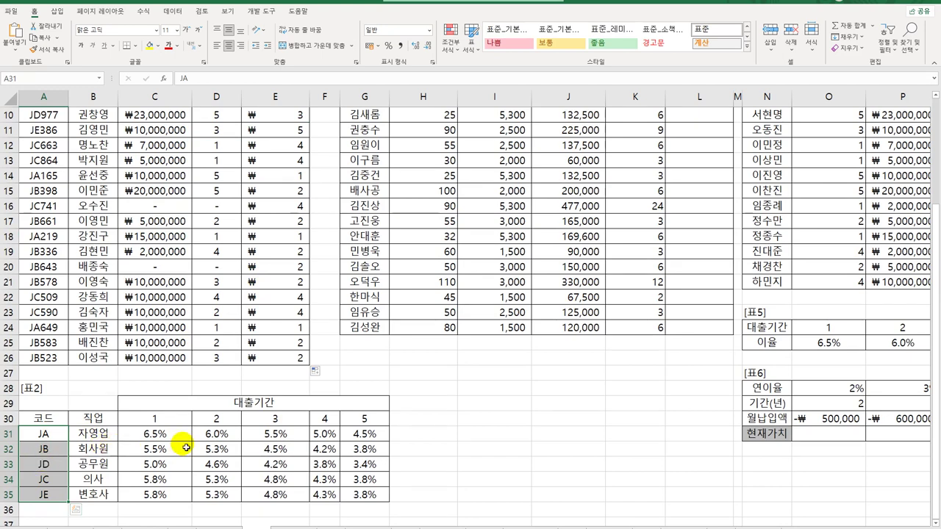
click(92, 437)
click(99, 416)
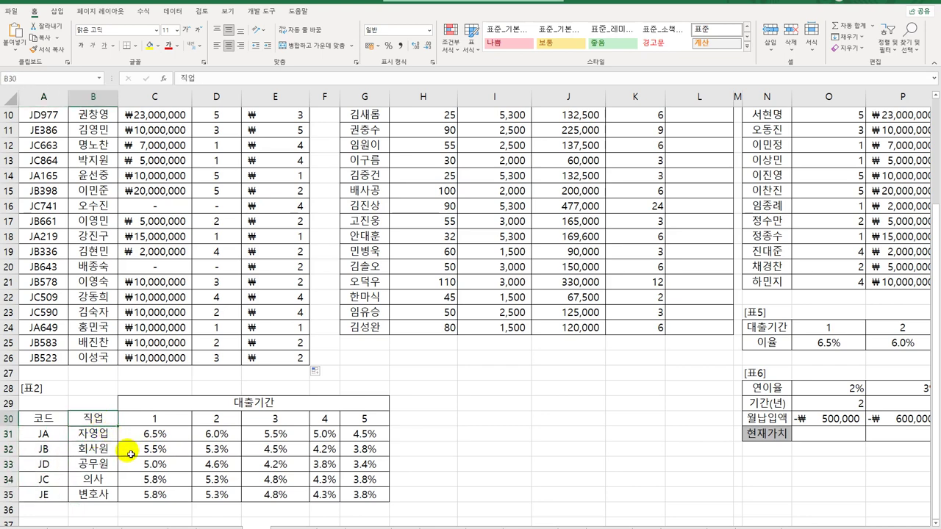
click(89, 430)
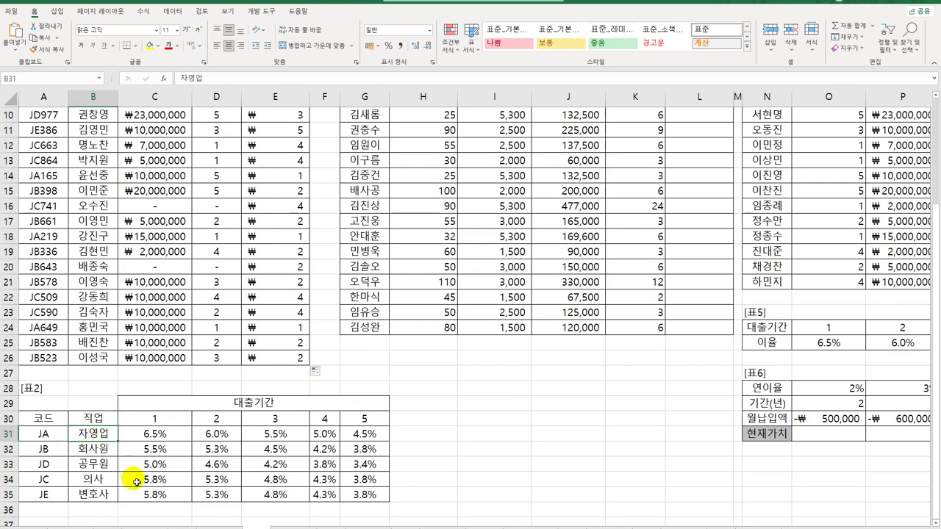
scroll(266, 315, up, 3)
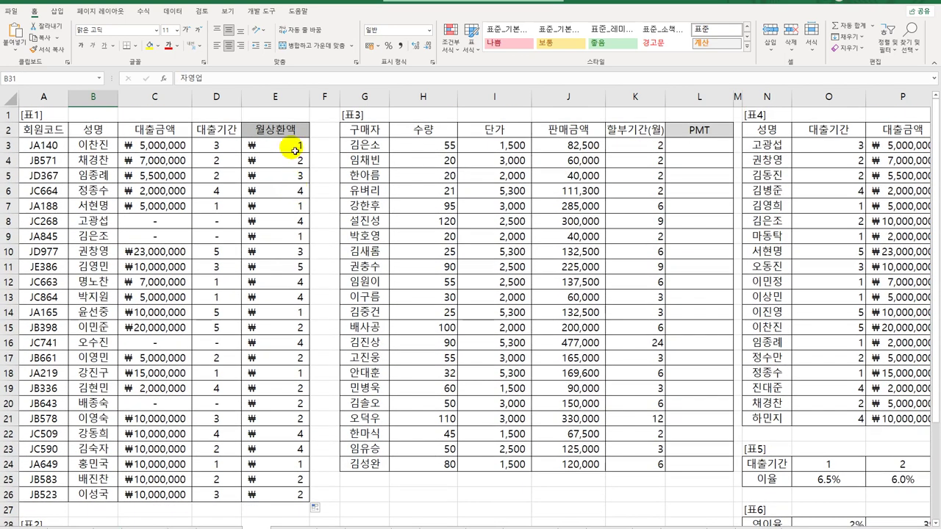
- Compare the MATCH results in E3 and E4 with the row offsets below the 직업 header B30 in [표2]
click(275, 145)
scroll(217, 254, down, 6)
click(94, 296)
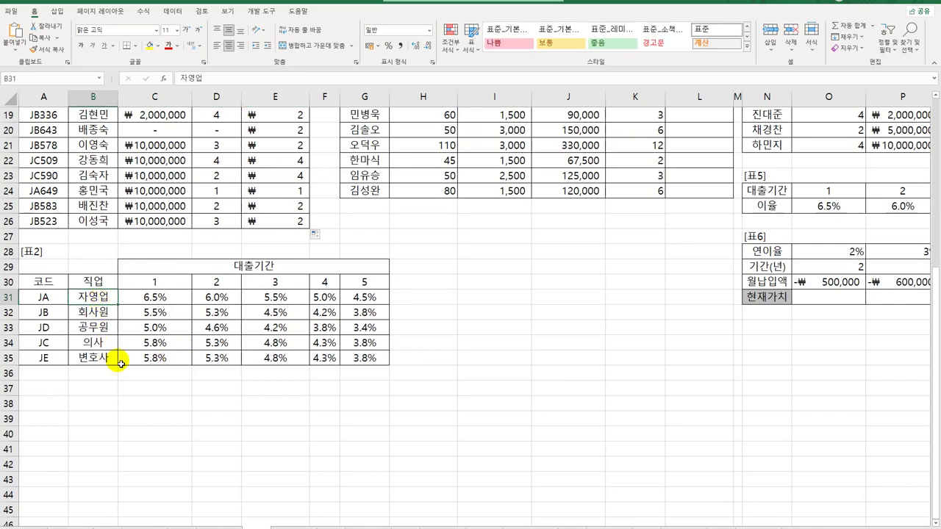
scroll(122, 361, up, 1)
scroll(122, 352, up, 5)
click(293, 161)
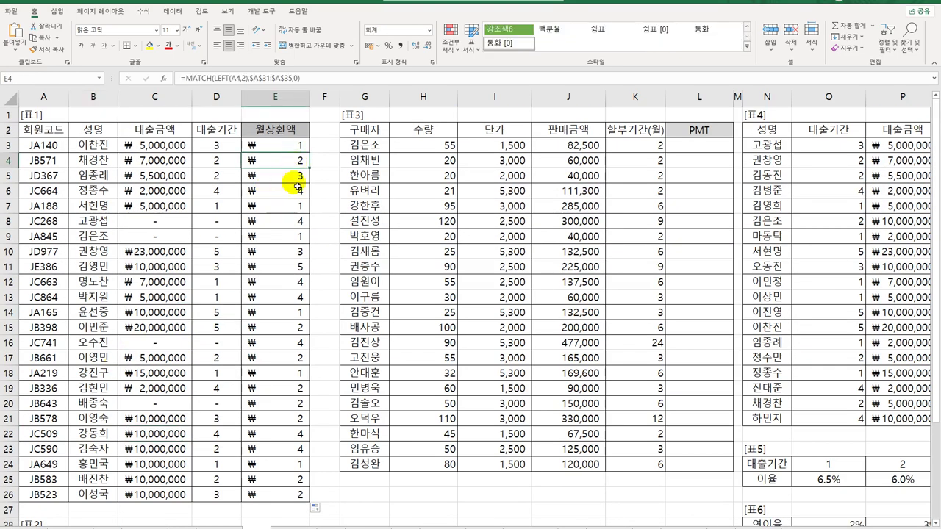
scroll(264, 234, down, 3)
click(99, 419)
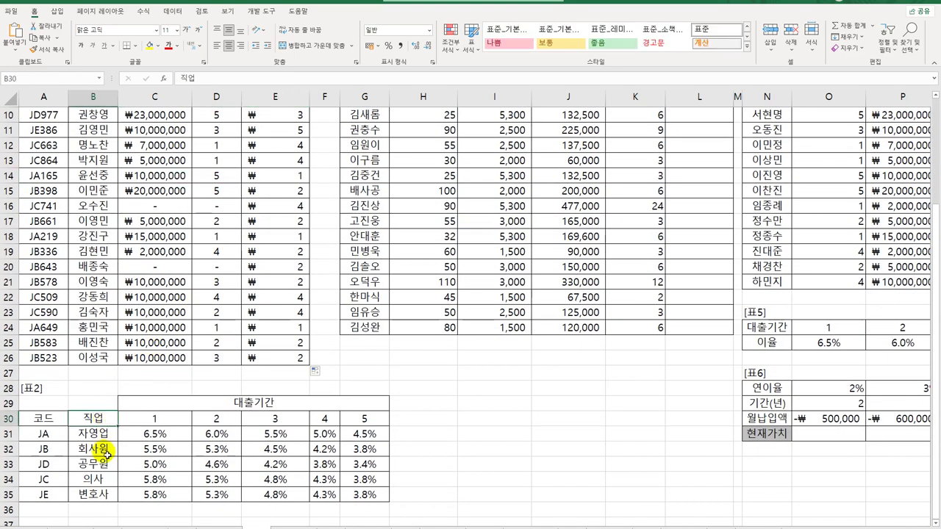
click(91, 449)
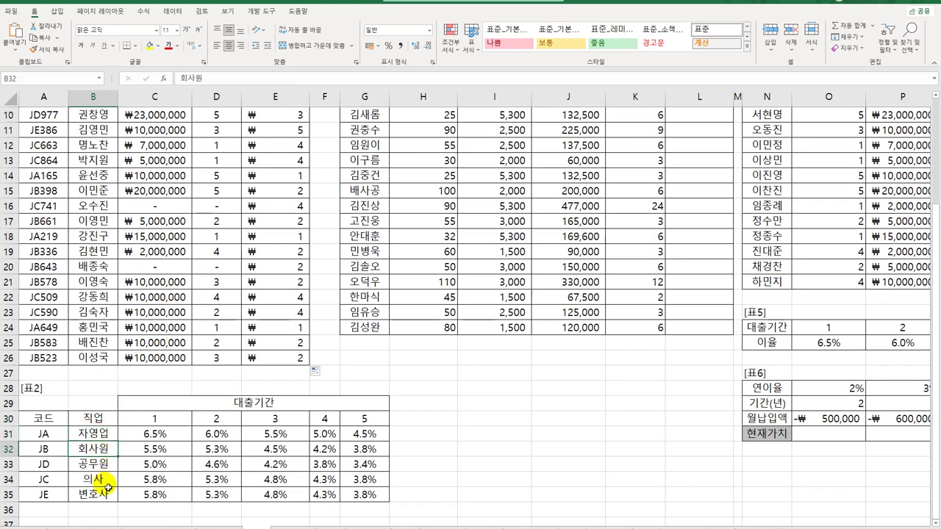
click(110, 419)
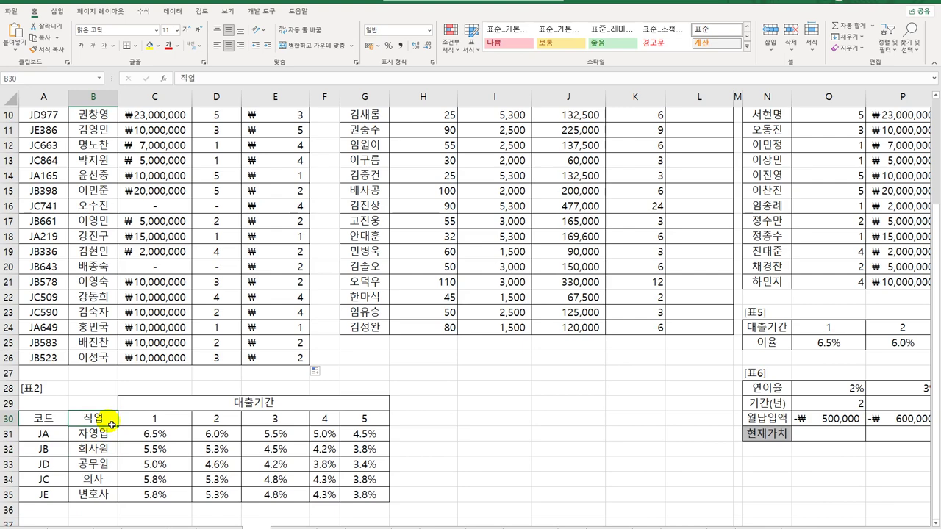
- Compare the 대출기간 values in [표1] with the 대출기간 headers C30 to E30 as column offsets in [표2]
scroll(193, 385, up, 3)
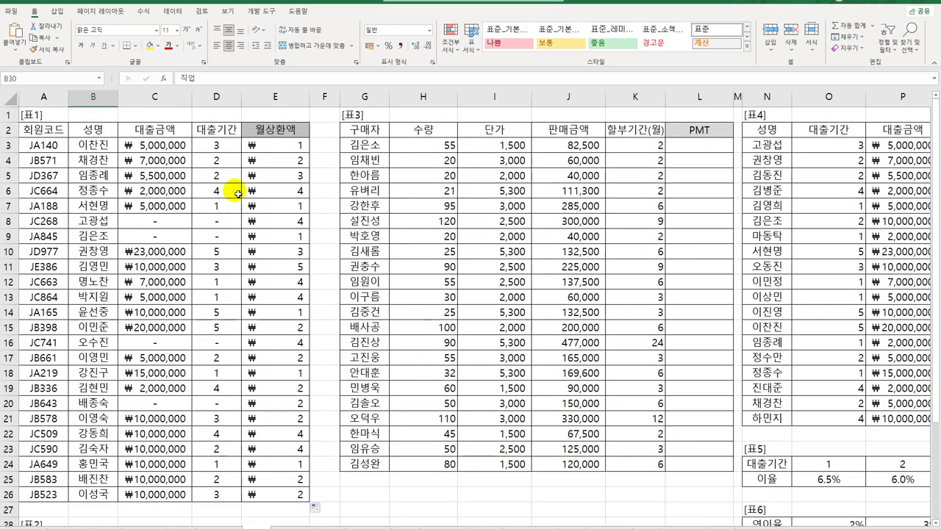
scroll(231, 158, down, 6)
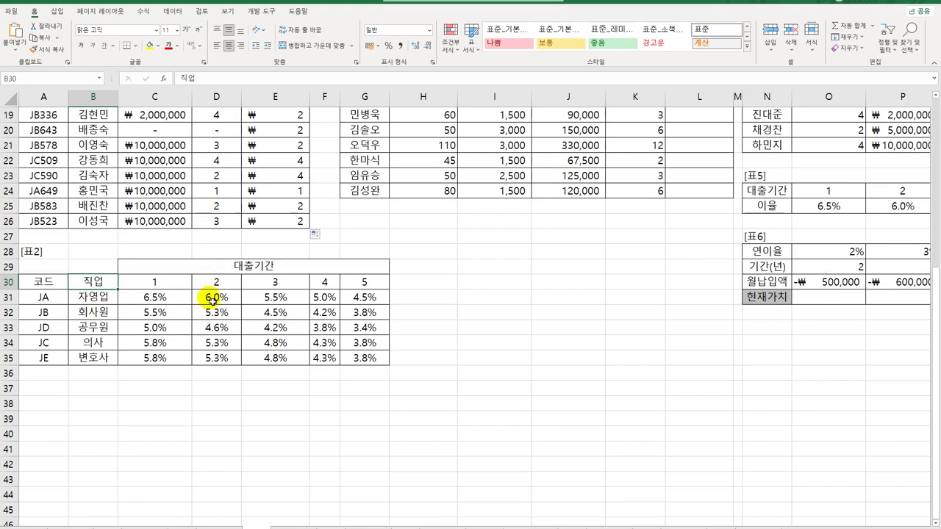
scroll(272, 295, up, 6)
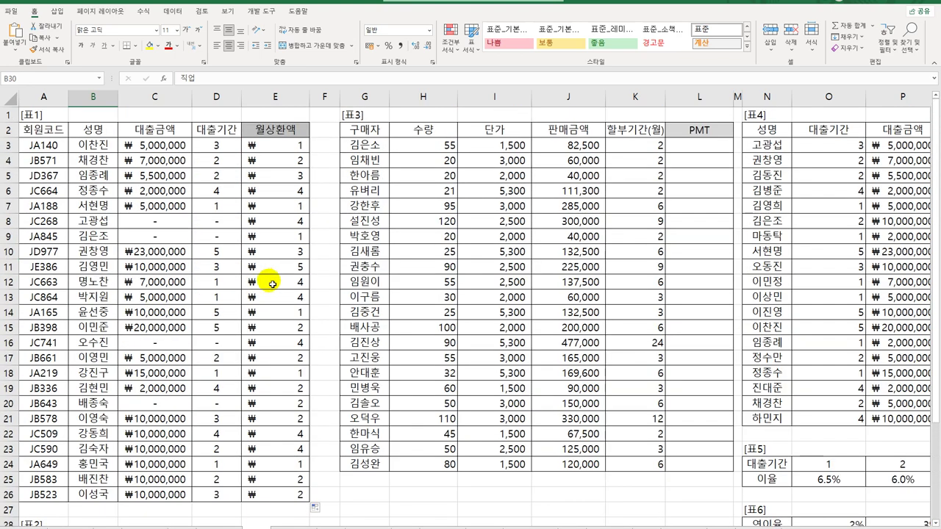
scroll(272, 284, down, 6)
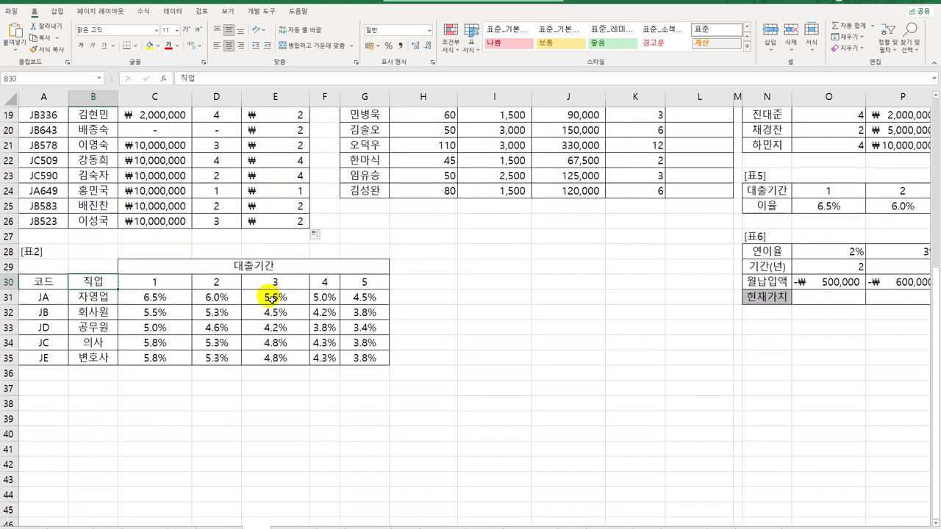
click(157, 289)
click(216, 289)
click(280, 290)
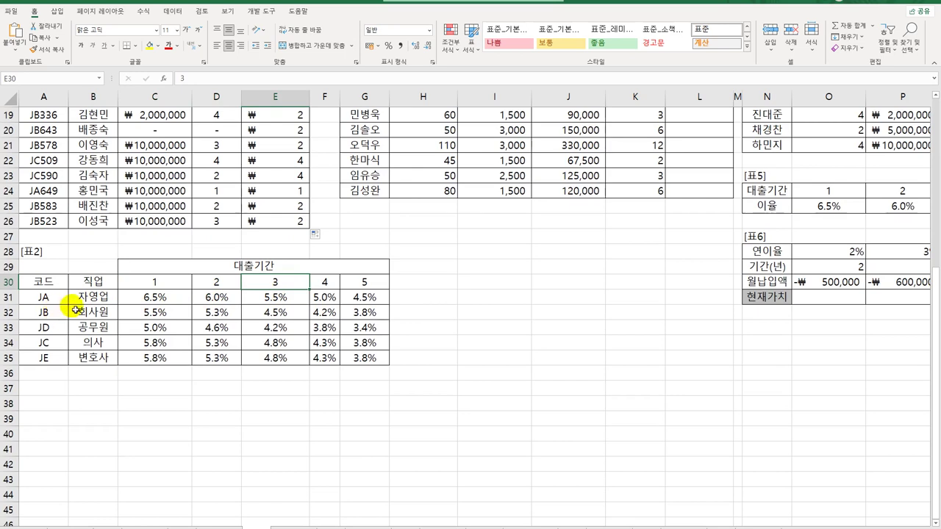
- Trace the first member's code and 대출기간 from [표1] to the interest rate in E31, counting from 직업 cell B30
scroll(75, 306, up, 6)
click(56, 148)
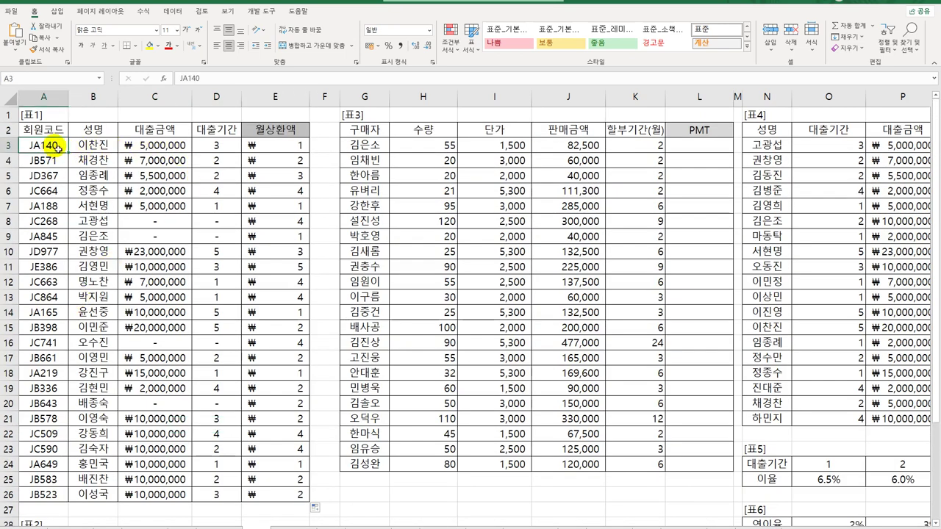
click(218, 147)
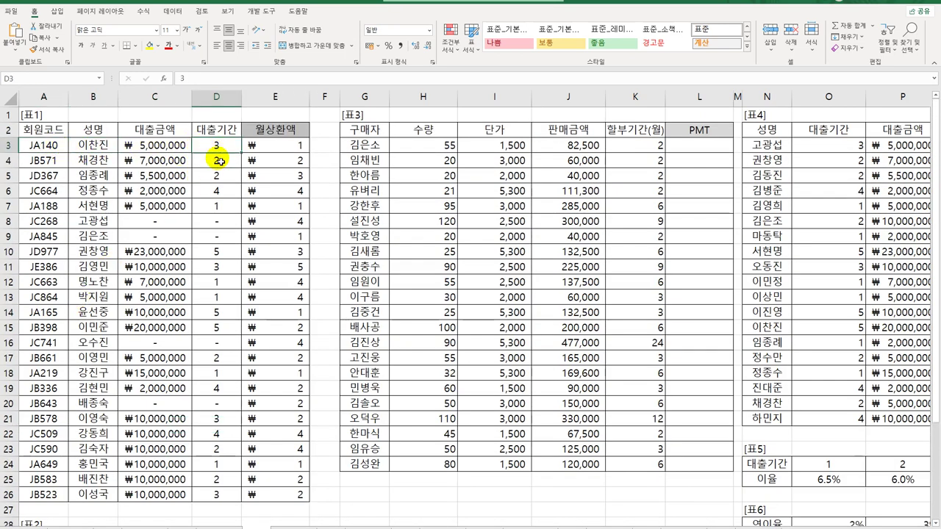
scroll(219, 154, down, 6)
click(94, 284)
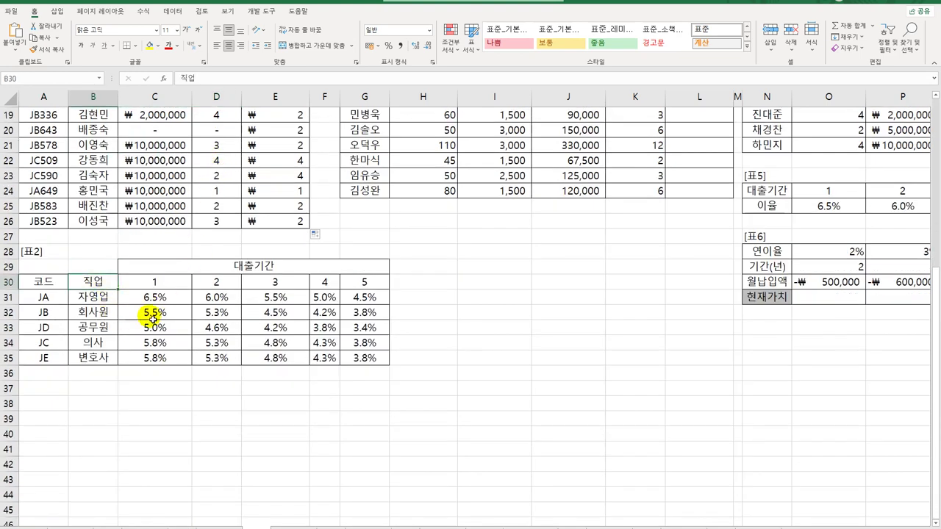
click(92, 296)
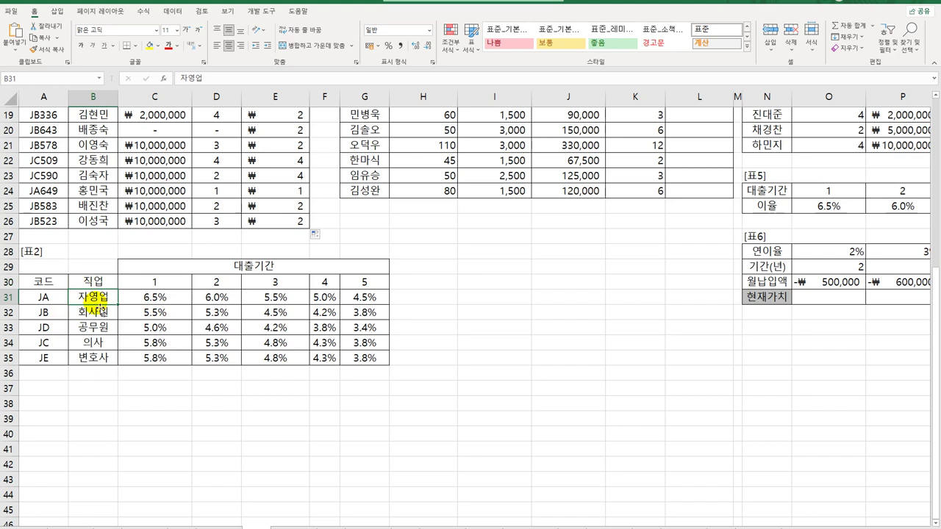
click(157, 299)
click(218, 296)
click(263, 297)
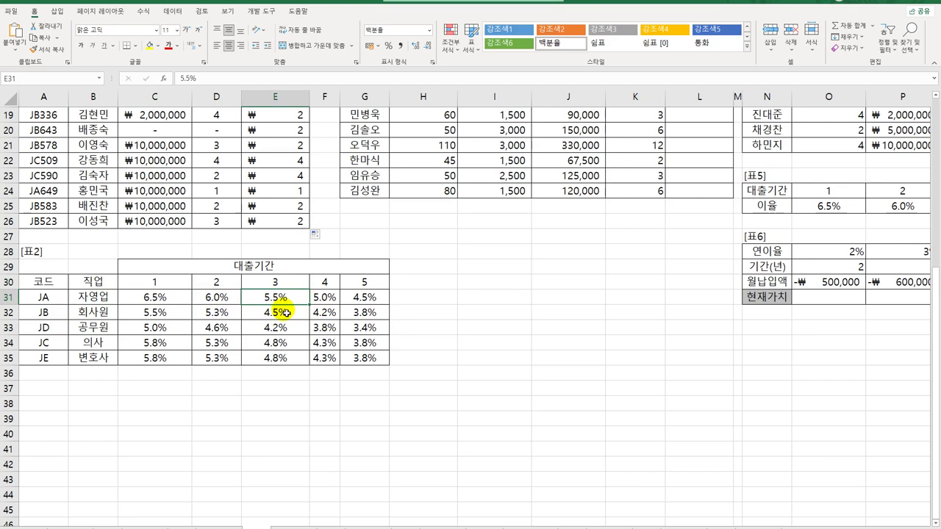
- Trace the second member's code and 대출기간 from B30 to the interest rate in D32, and return to E3
scroll(285, 312, up, 6)
drag(42, 160, 214, 168)
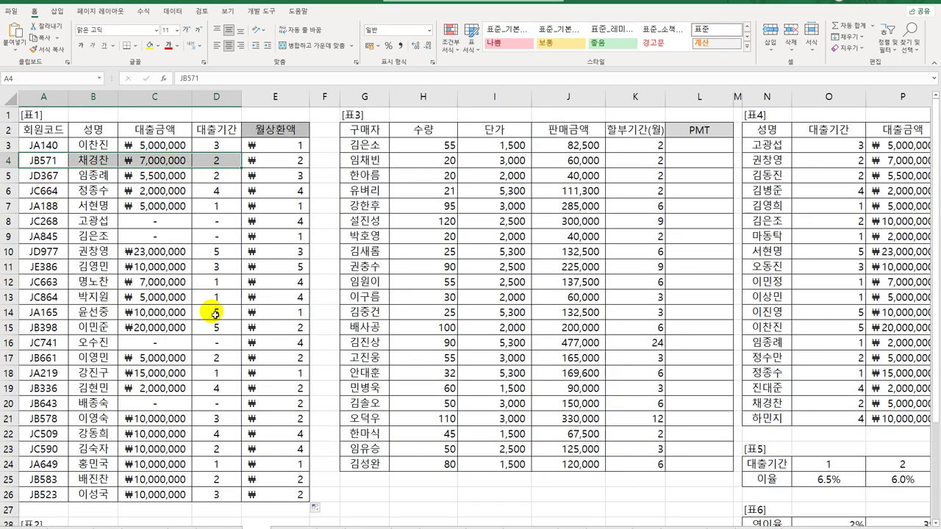
scroll(215, 309, down, 6)
click(98, 281)
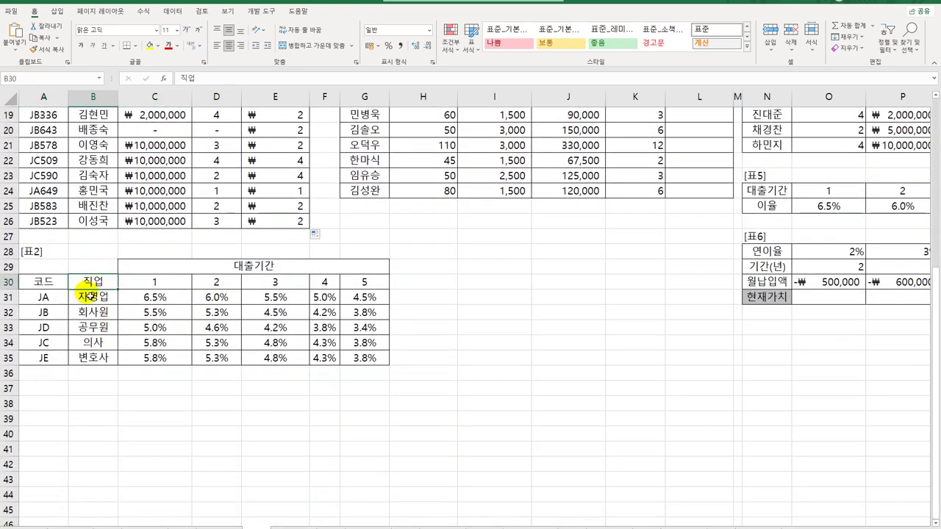
click(94, 297)
click(96, 312)
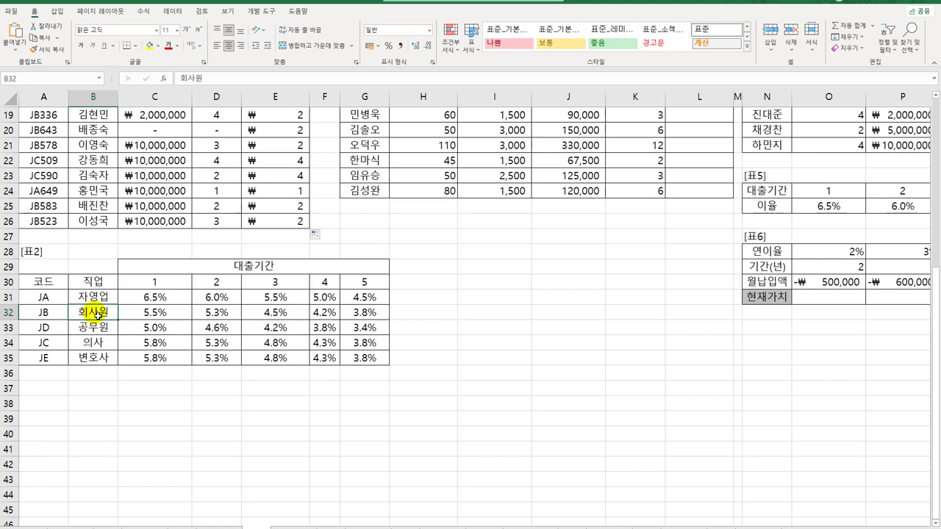
click(126, 312)
click(213, 312)
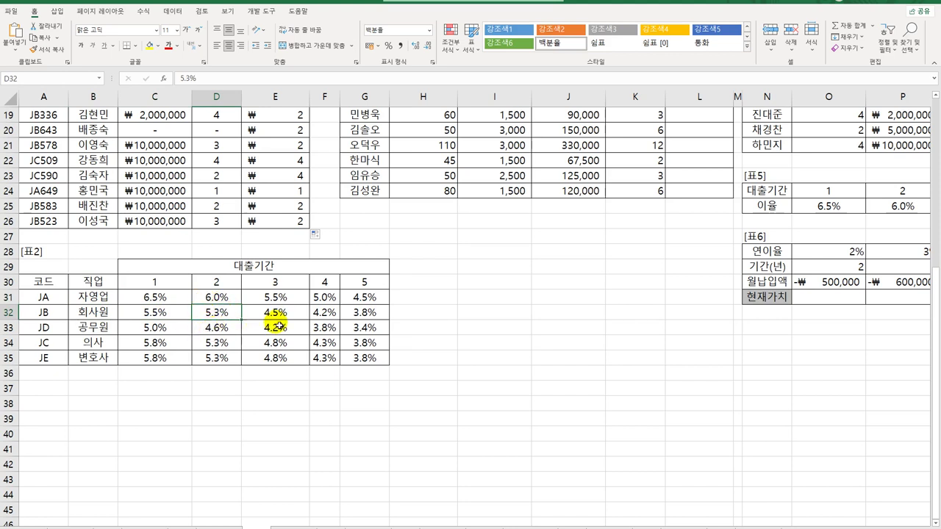
scroll(339, 255, up, 3)
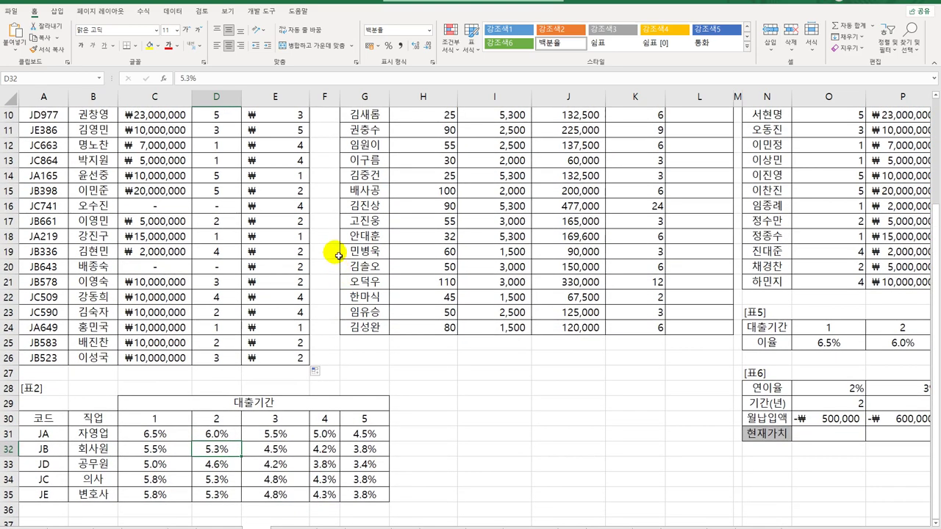
scroll(338, 255, up, 3)
click(287, 144)
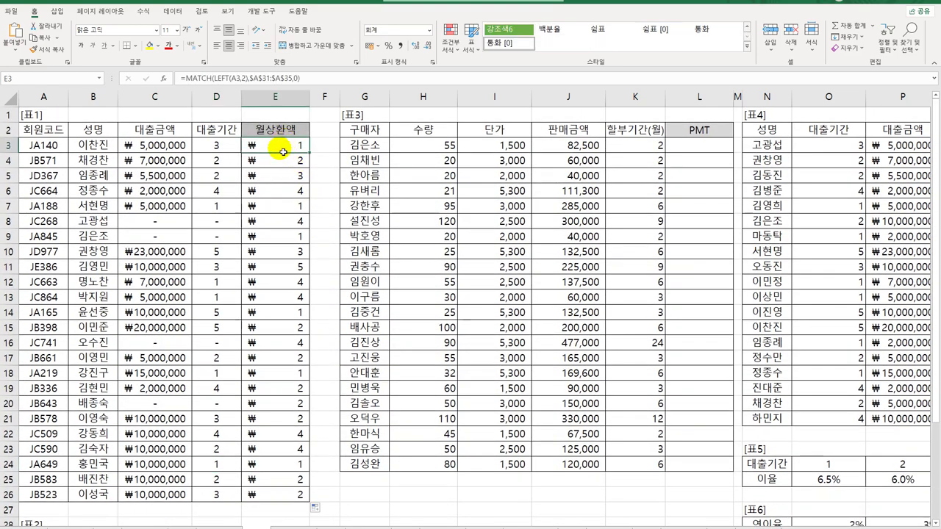
- Wrap the MATCH formula in E3 in OFFSET, using absolute reference $B$30 as the reference and MATCH as the rows argument
double_click(282, 150)
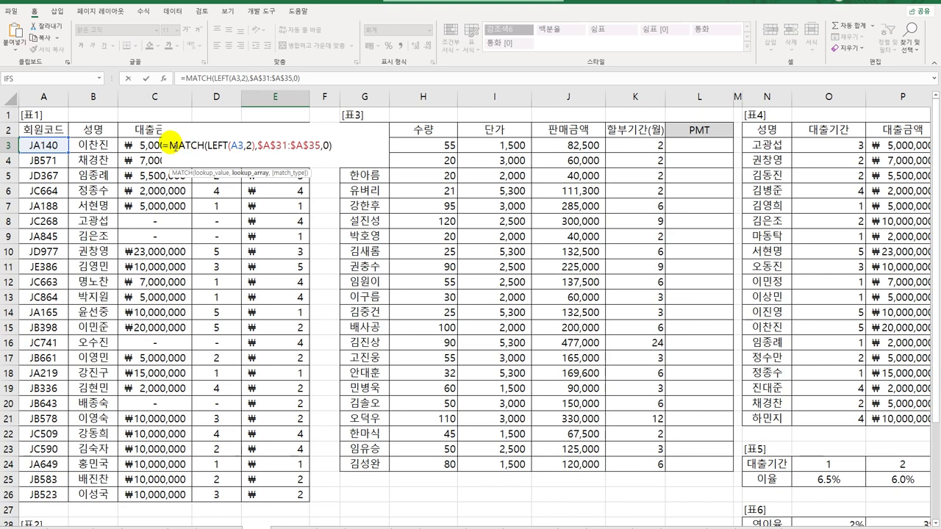
text(OFFSET()
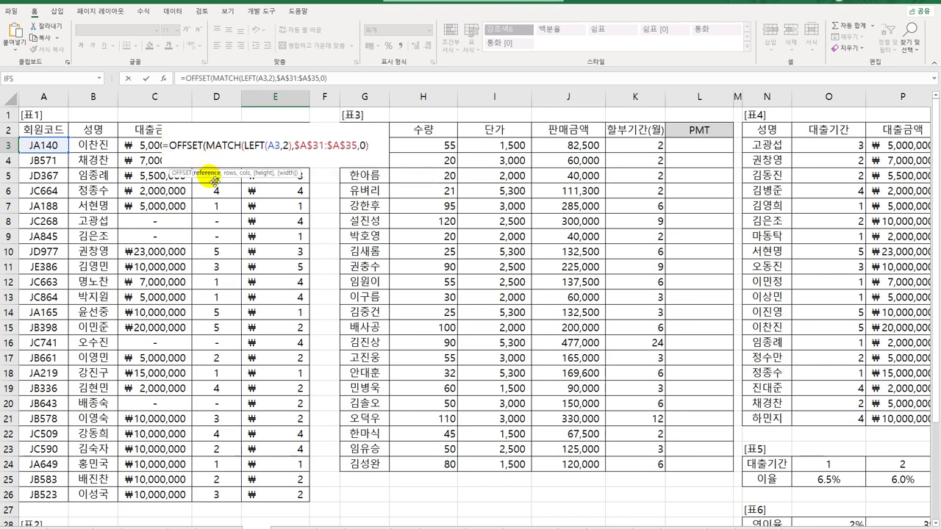
scroll(180, 304, down, 6)
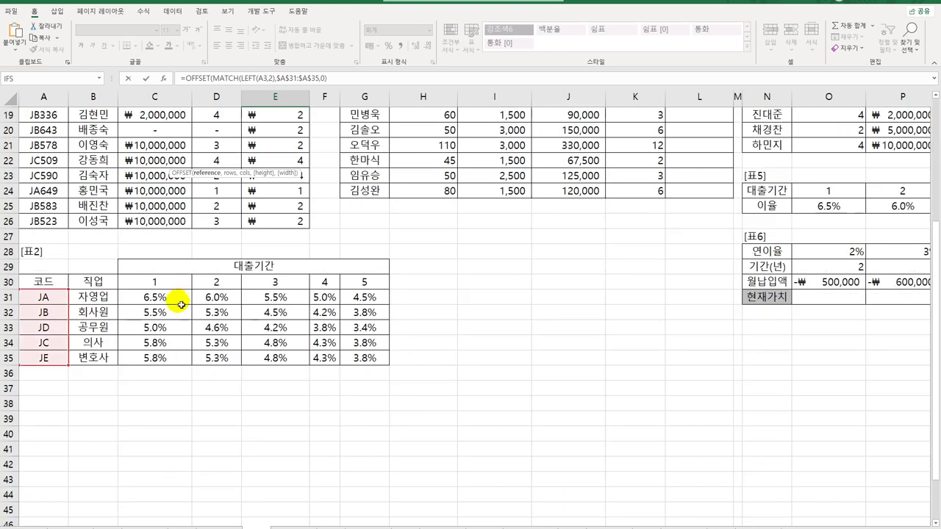
click(97, 283)
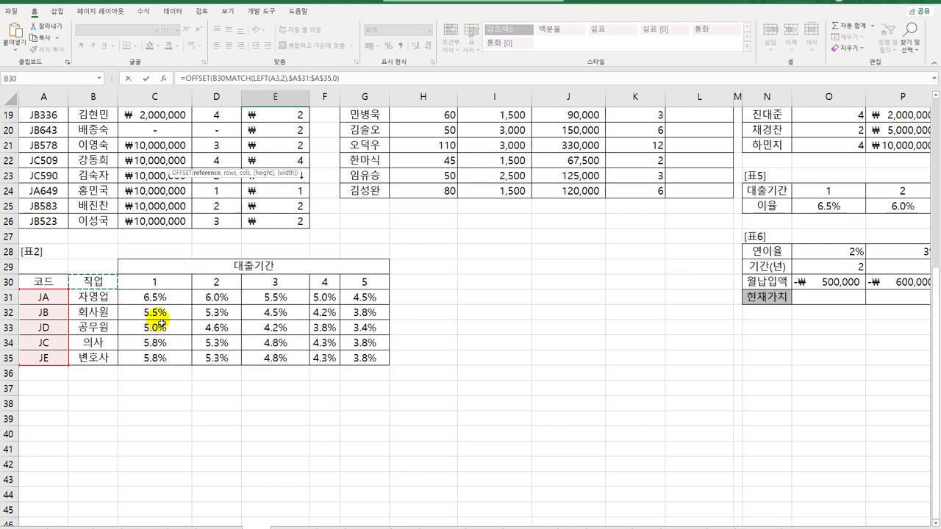
key(F4)
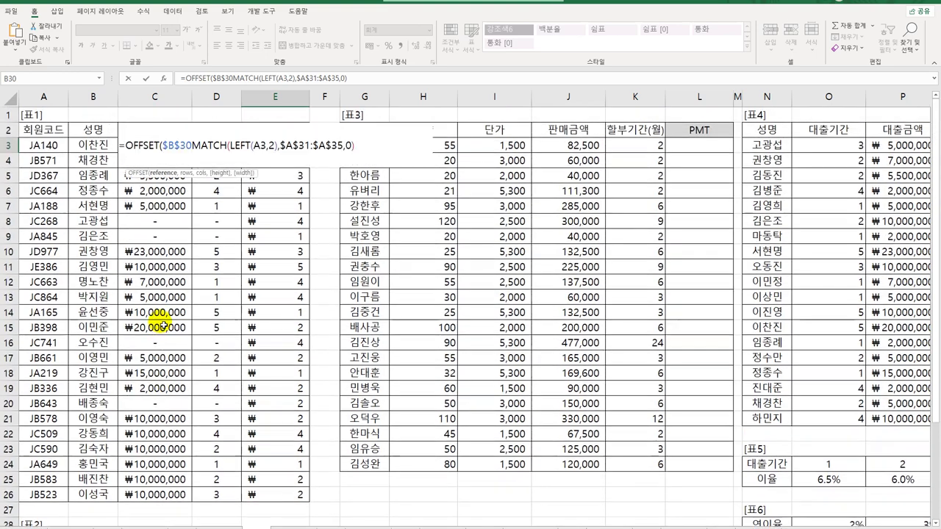
text(,)
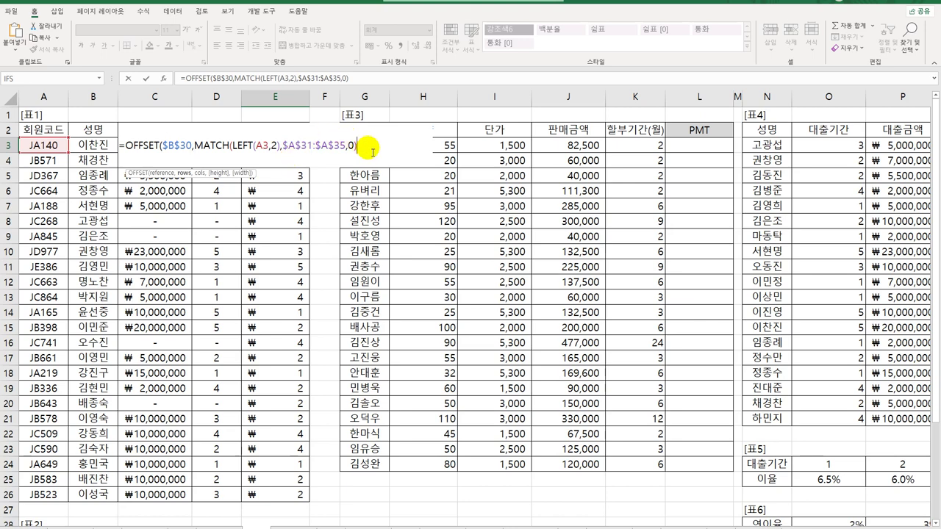
- Complete E3's OFFSET with D3 as the columns argument and fill the formula down the 월상환액 column
text(,)
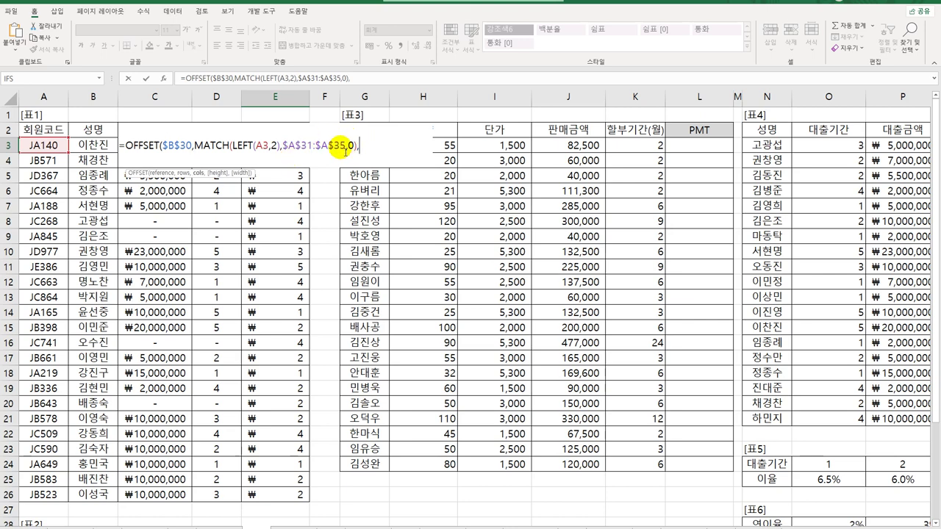
click(224, 115)
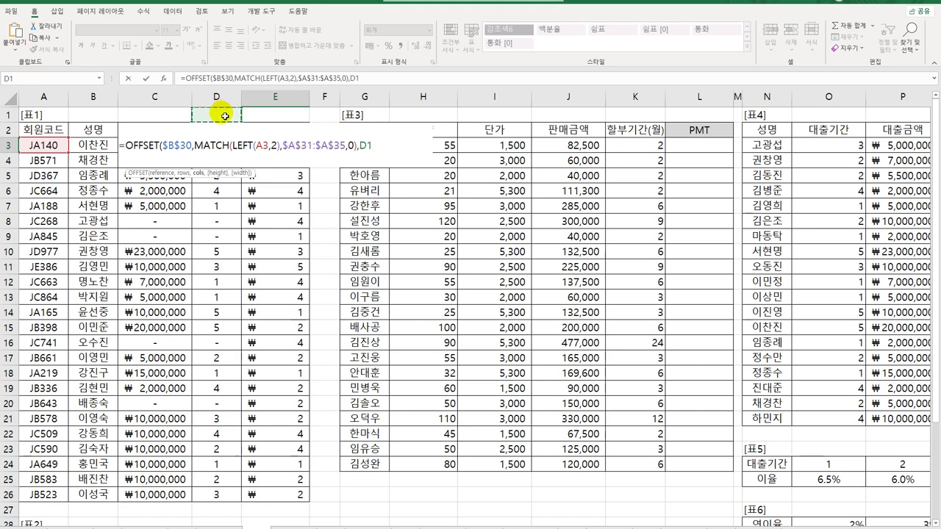
key(Down)
key(Down)
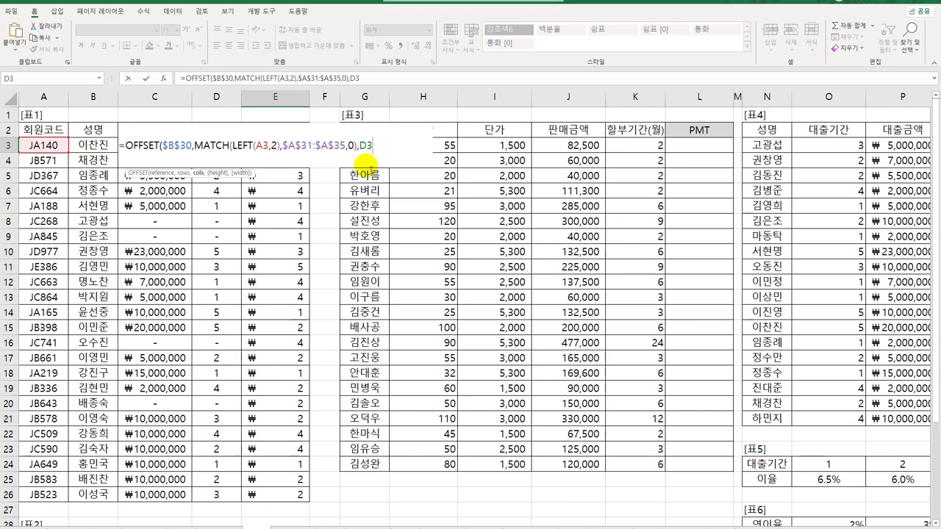
key(Return)
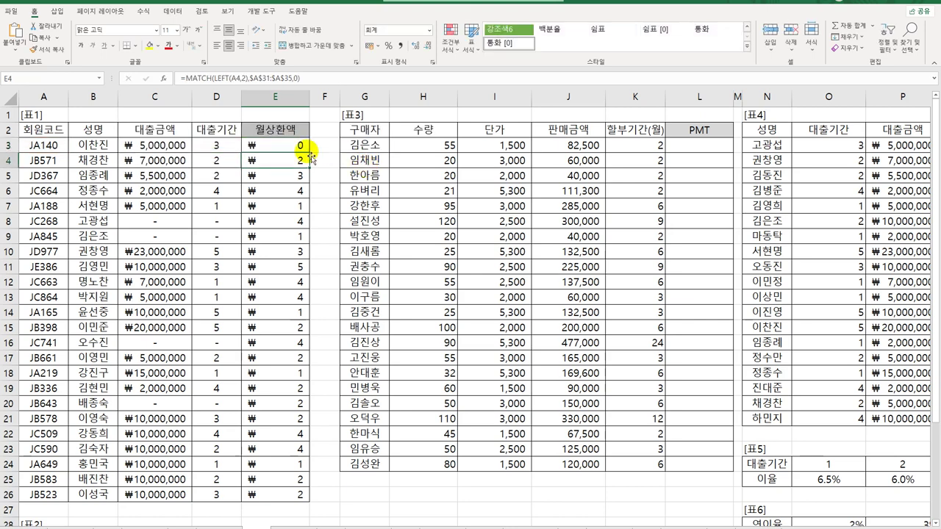
click(306, 148)
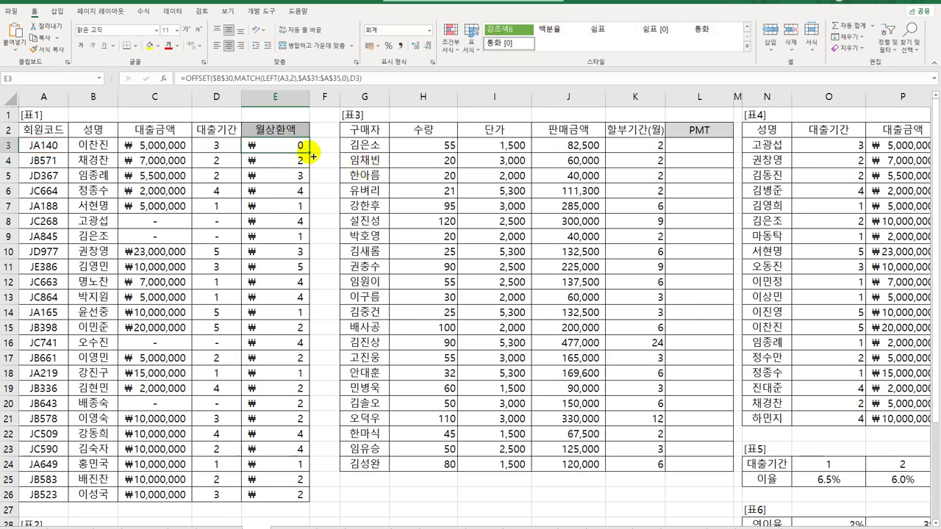
double_click(310, 153)
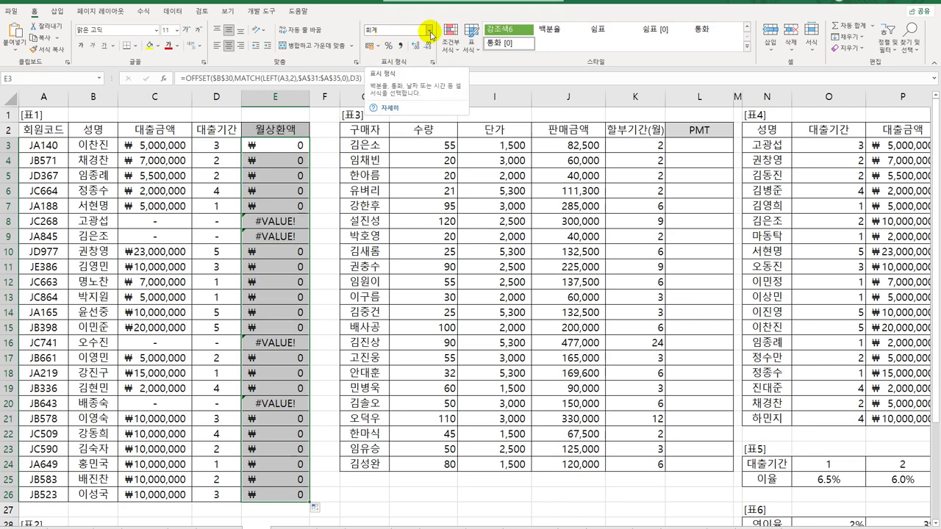
- Format the filled 월상환액 cells as 백분율 with one decimal place
click(430, 31)
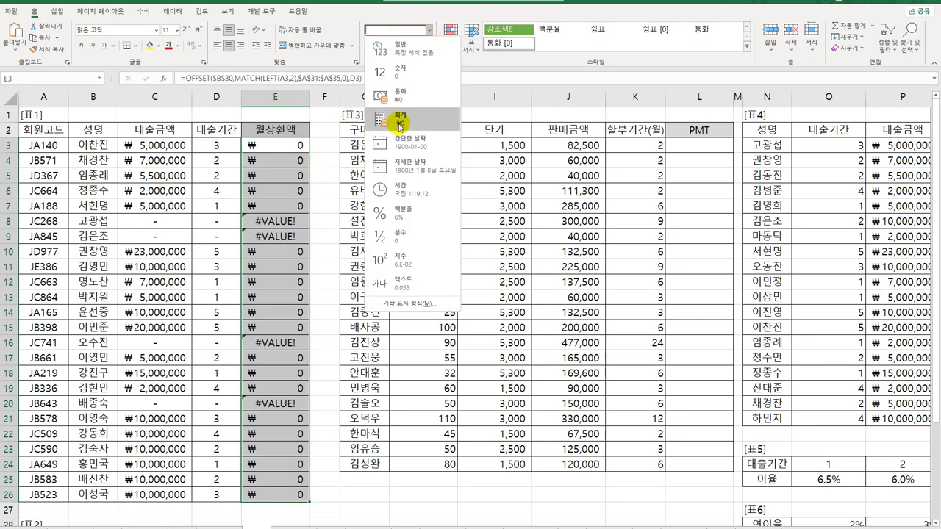
click(407, 218)
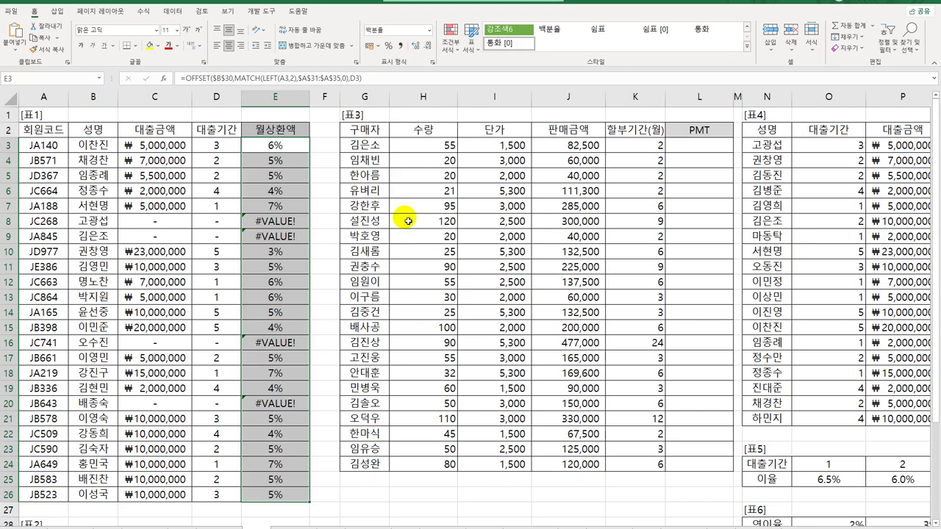
click(416, 46)
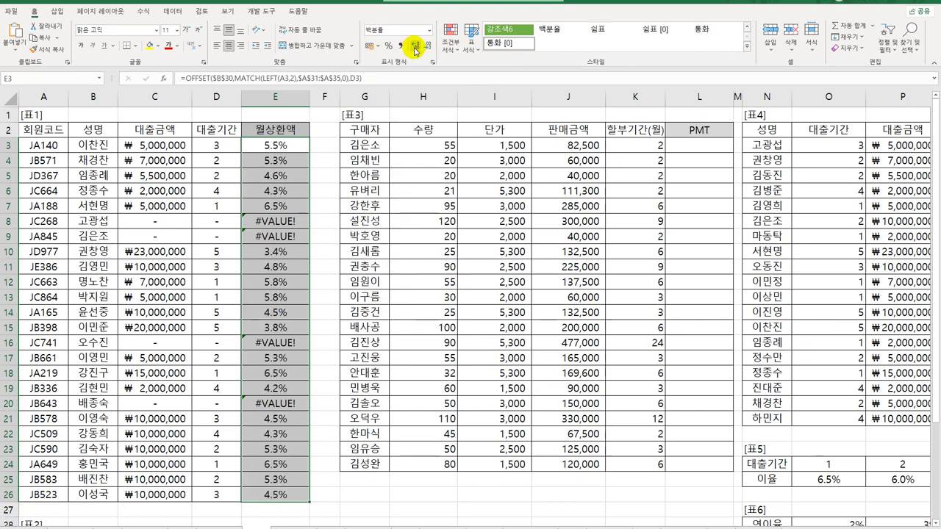
- Check the first member's rate in E3 by tracing code JA and the 대출기간 in D3 from B30 to E31 in [표2]
click(43, 150)
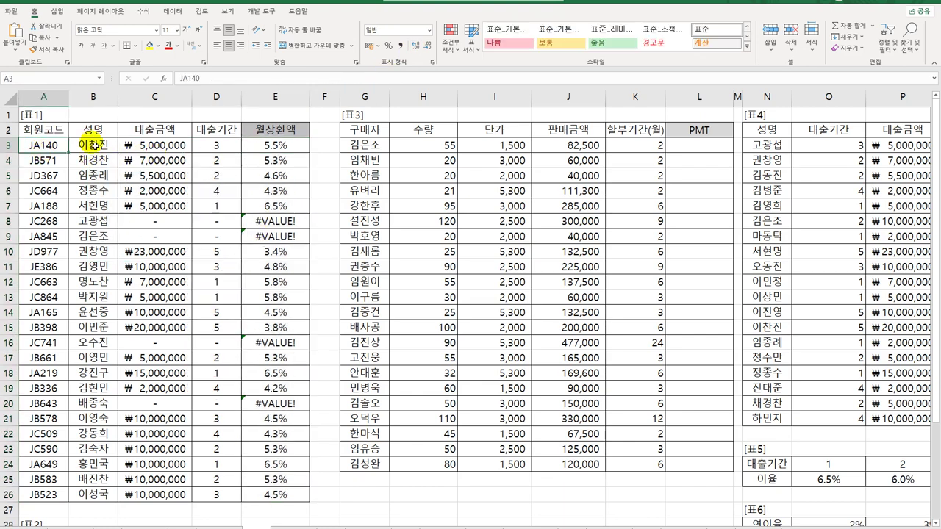
click(215, 149)
scroll(287, 237, down, 6)
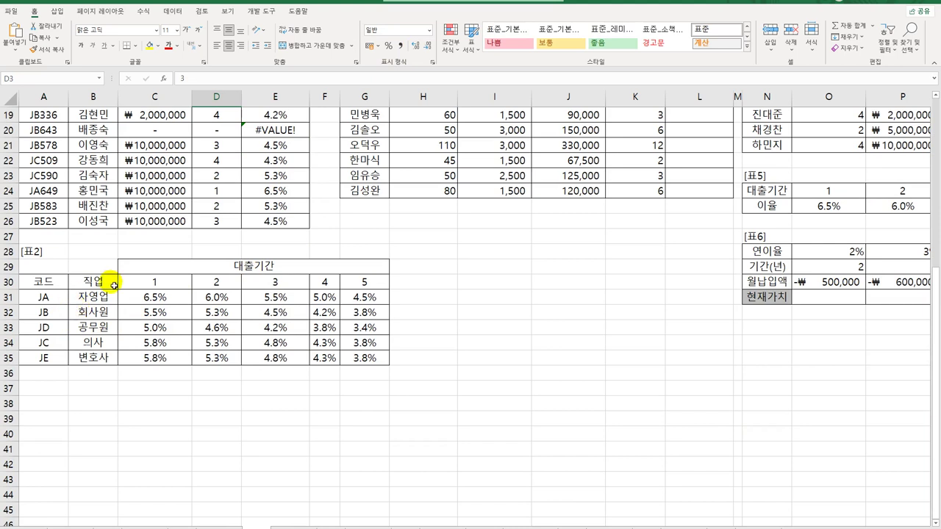
click(110, 280)
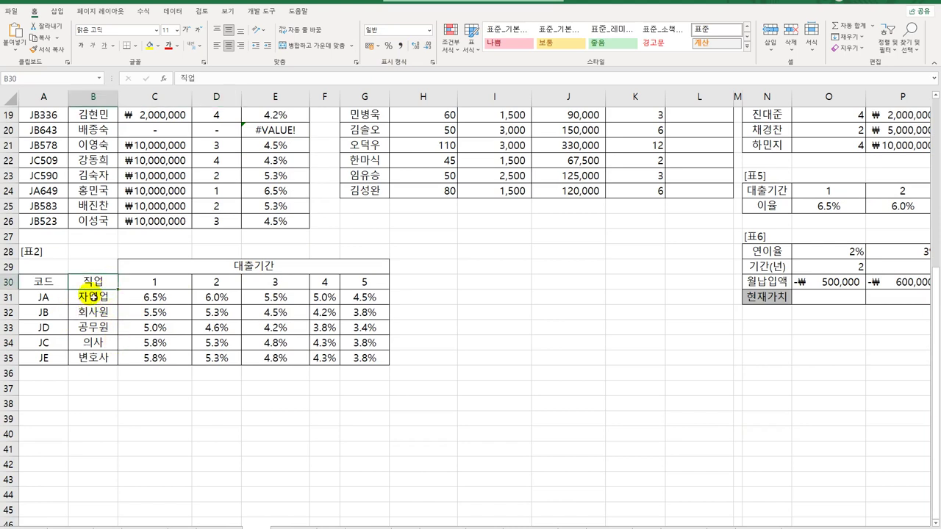
click(154, 299)
click(273, 297)
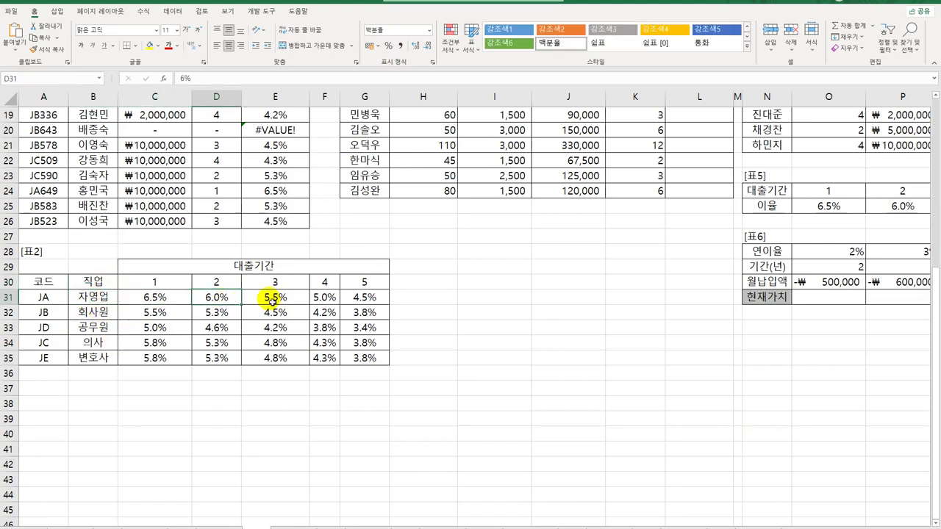
scroll(300, 380, up, 6)
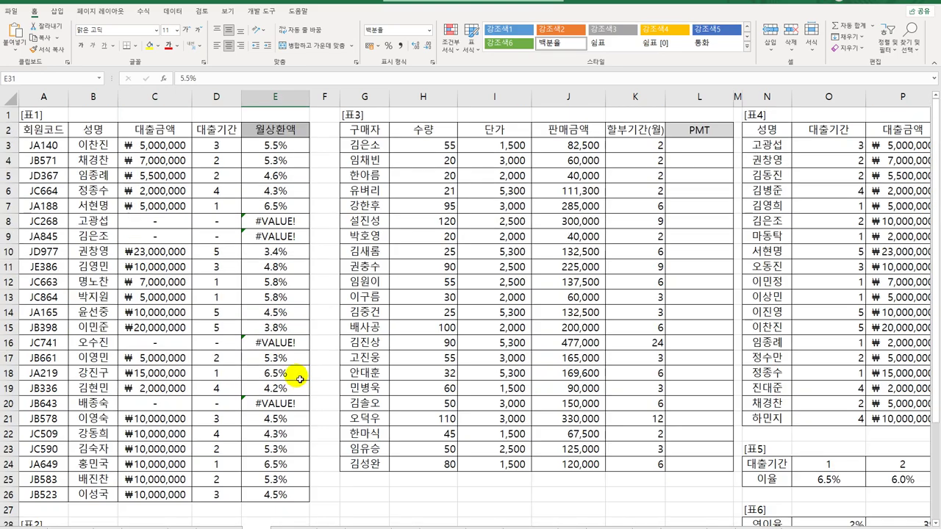
click(294, 145)
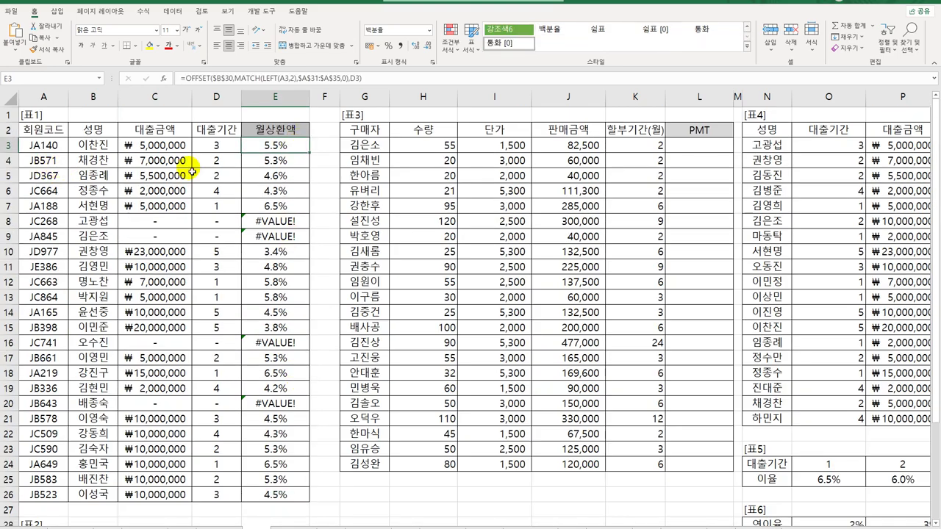
- Check the second member's rate in E4 by tracing code JB and the 대출기간 in D4 from B30 to D32 in [표2]
click(217, 161)
scroll(218, 230, down, 6)
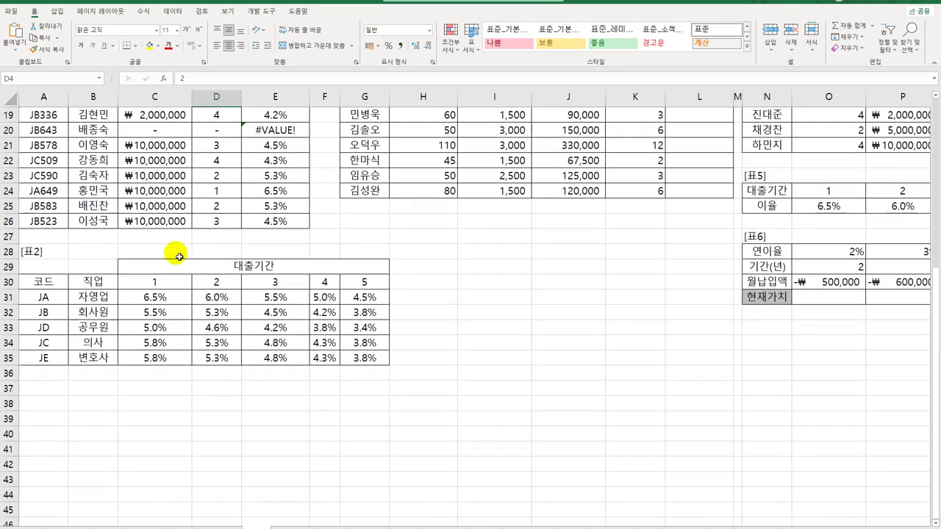
click(94, 283)
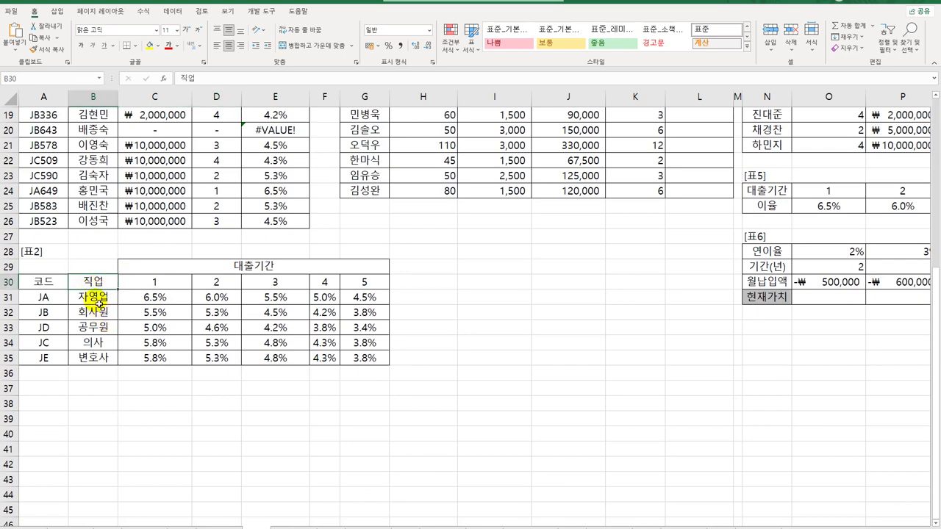
click(94, 297)
click(94, 311)
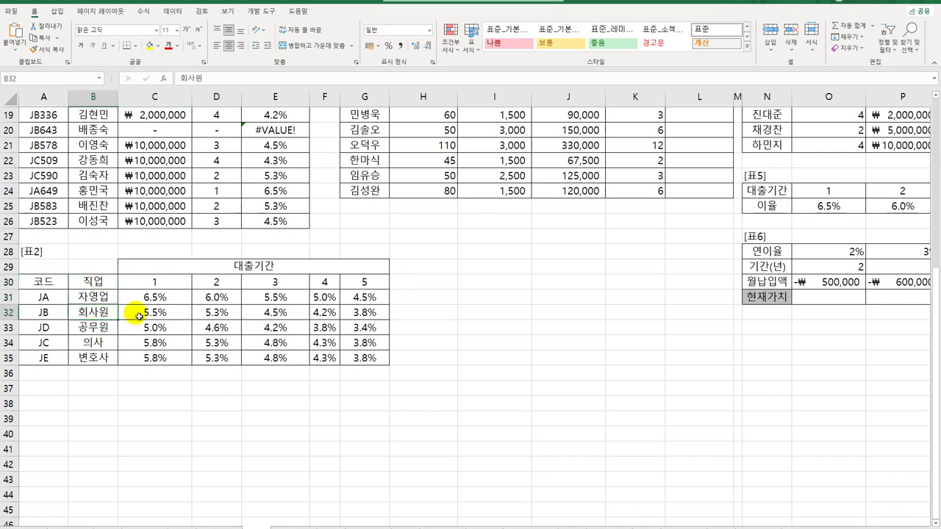
click(137, 312)
click(214, 313)
scroll(261, 317, up, 6)
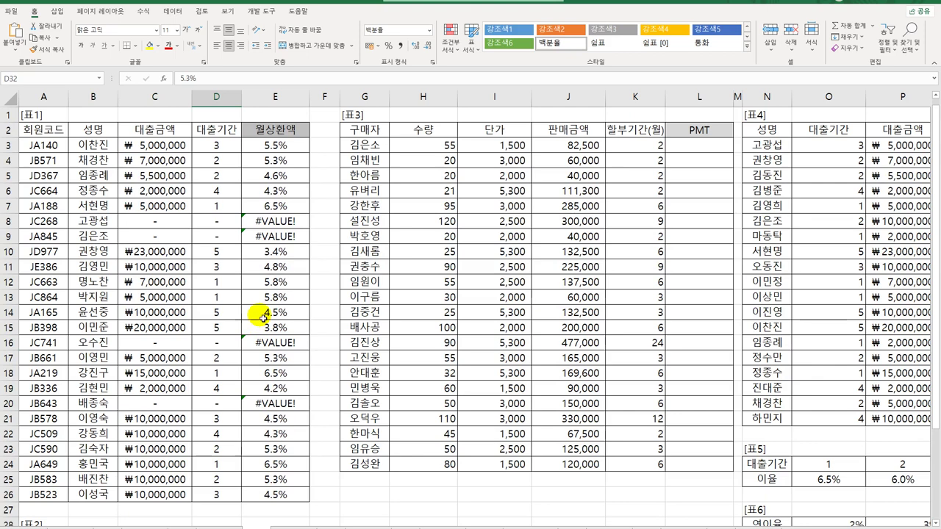
click(298, 161)
- Change the number format of the 월상환액 cells E3:E26 back to won currency without decimals
click(295, 145)
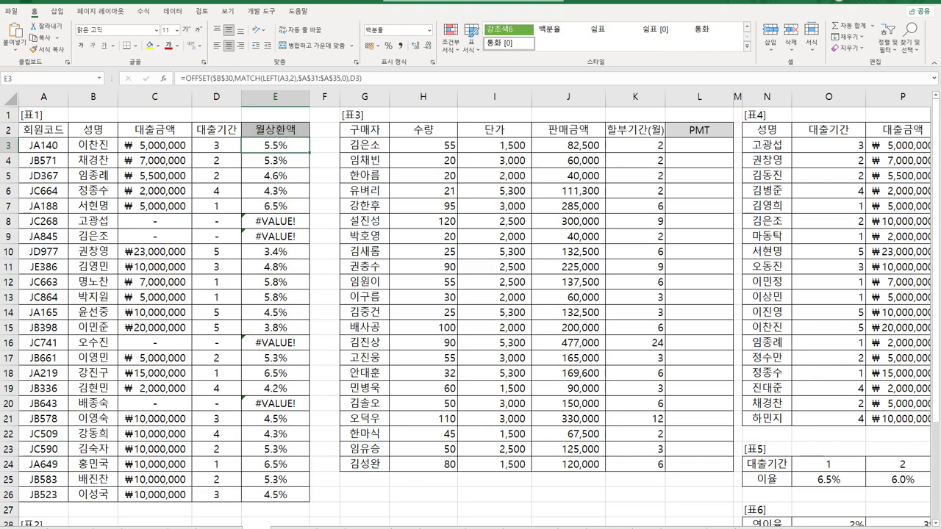
key(ctrl+shift+Down)
key(ctrl+shift+4)
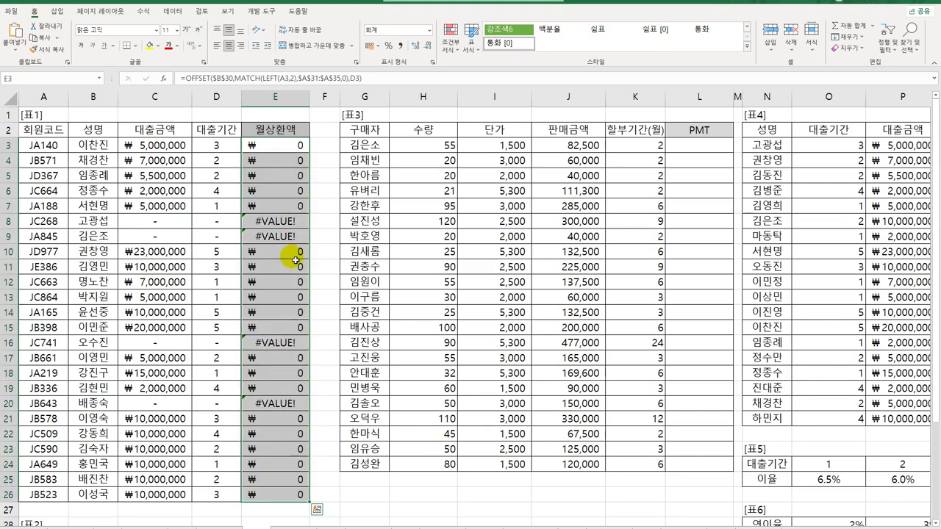
- Wrap the OFFSET formula in E3 in PMT as its rate and open the PMT function arguments
click(290, 149)
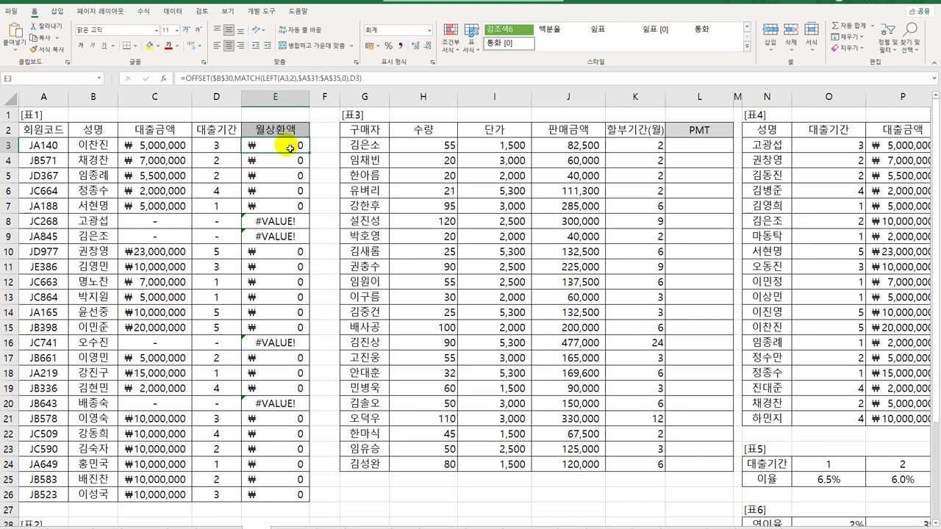
double_click(291, 149)
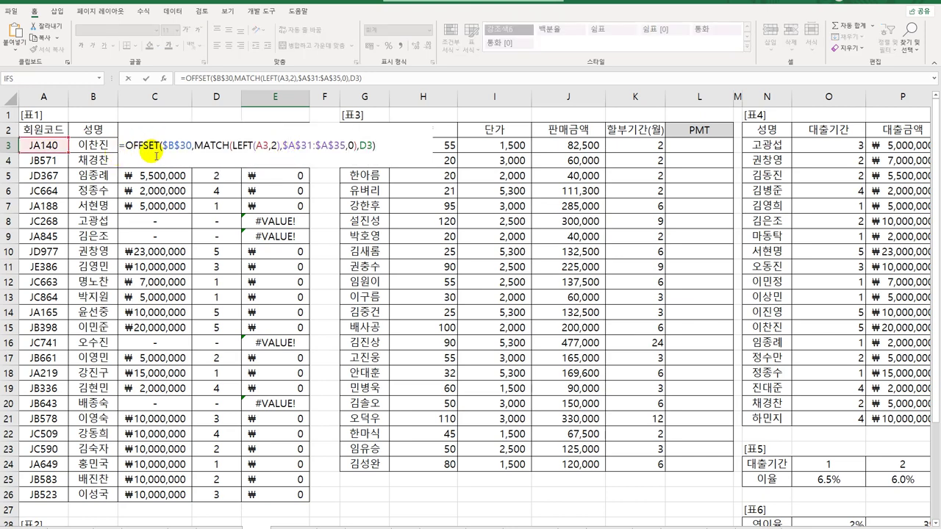
text(PMT()
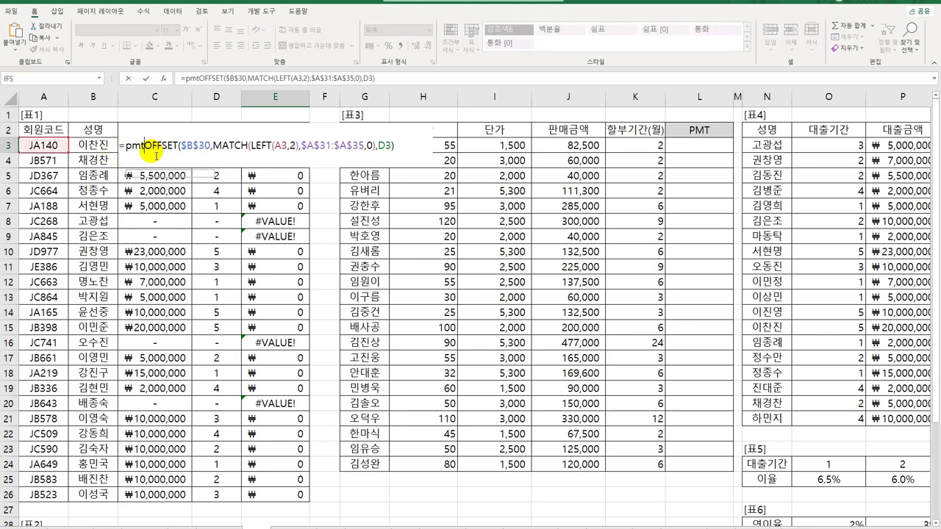
click(132, 149)
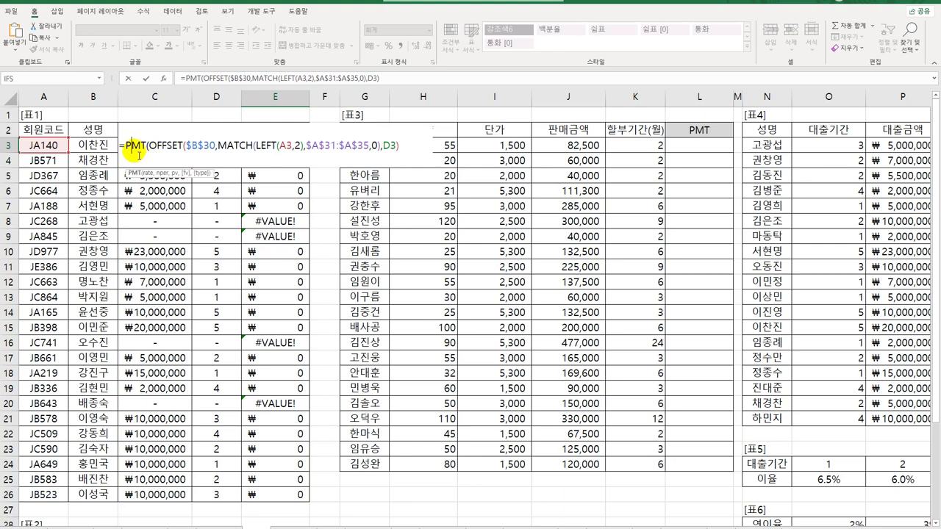
click(163, 78)
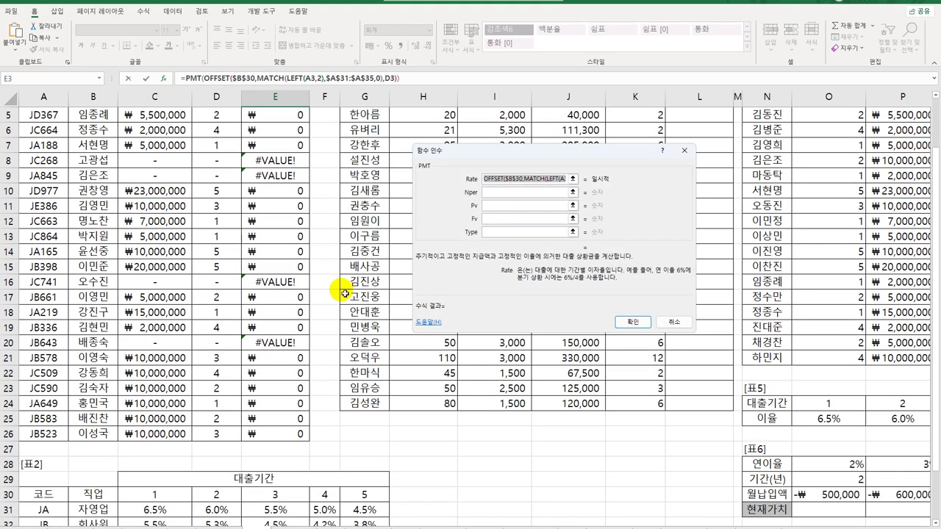
- Divide the OFFSET interest rate in E3's PMT arguments by 12 to make it a monthly rate
click(562, 181)
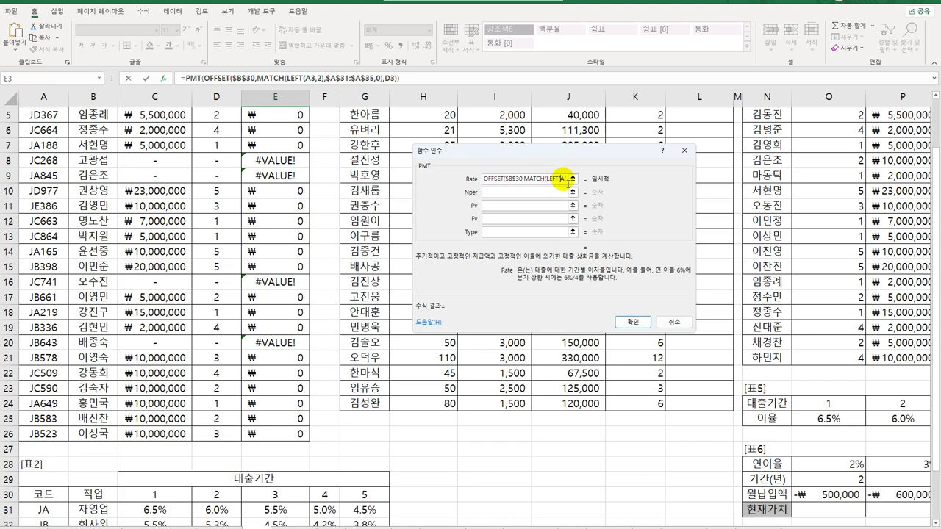
key(Right)
key(Right)
key(Right)
key(Right)
key(Right)
key(Right)
key(Right)
key(Right)
key(Right)
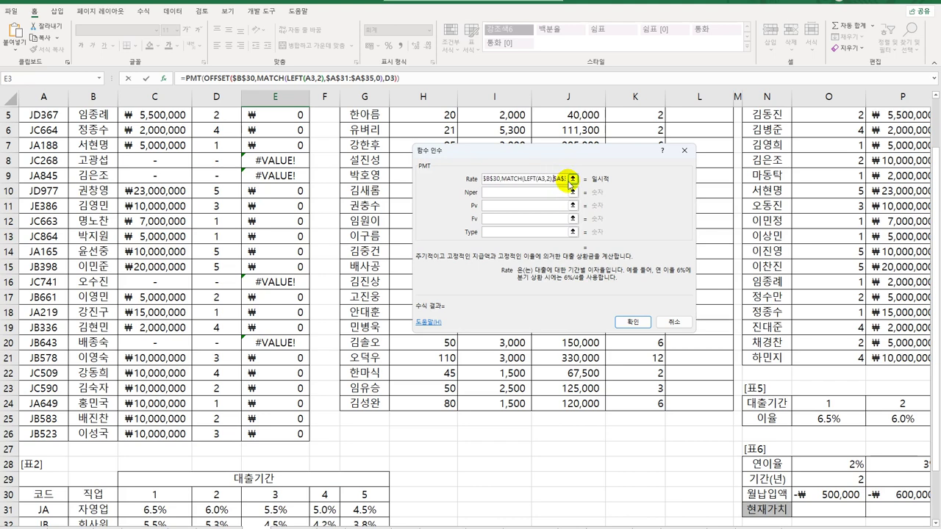
key(Right)
key(Right)
key(Right)
key(Right)
key(Right)
key(Right)
key(Right)
key(Right)
key(Right)
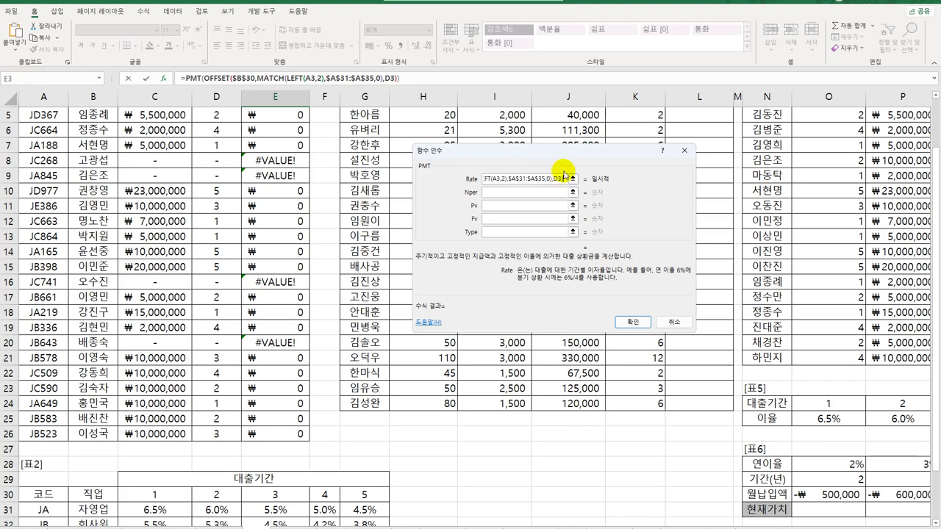
text(/12)
- Set the Nper argument of E3's PMT to the 대출기간 in months, D3*12
click(528, 192)
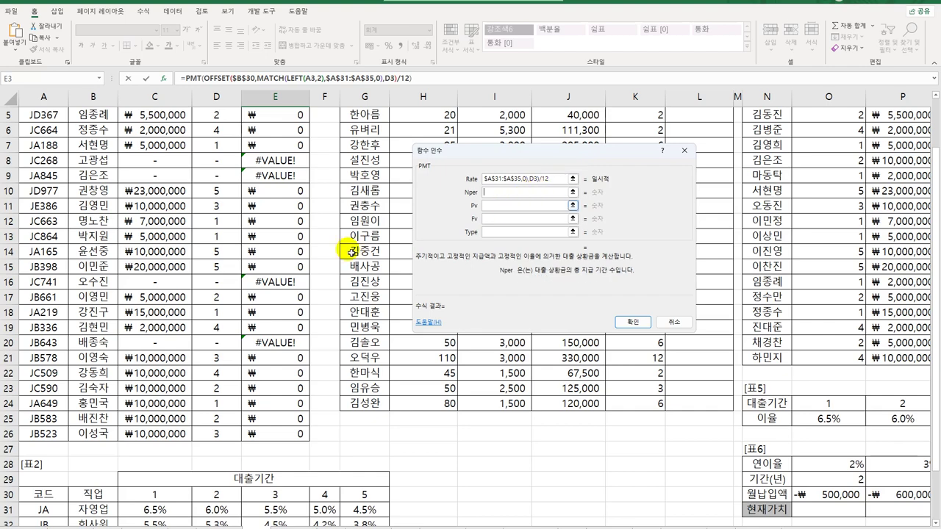
scroll(250, 251, up, 2)
click(214, 144)
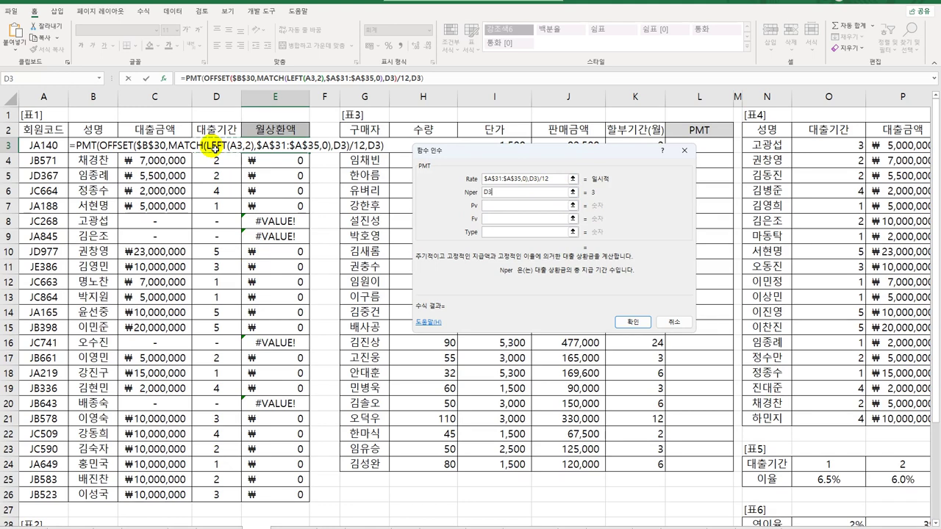
text(*12)
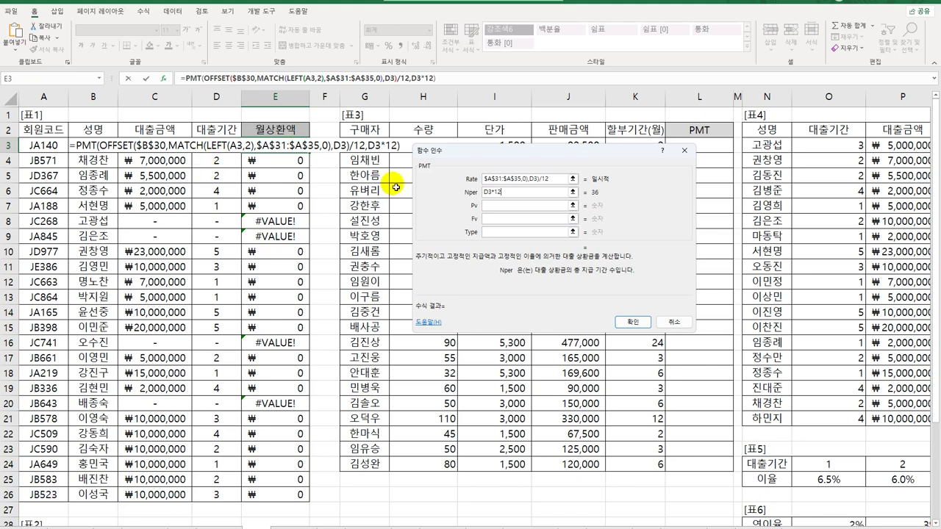
- Set PMT's Pv to the negative 대출금액, -C3, and fill the completed formula down to E26
click(489, 206)
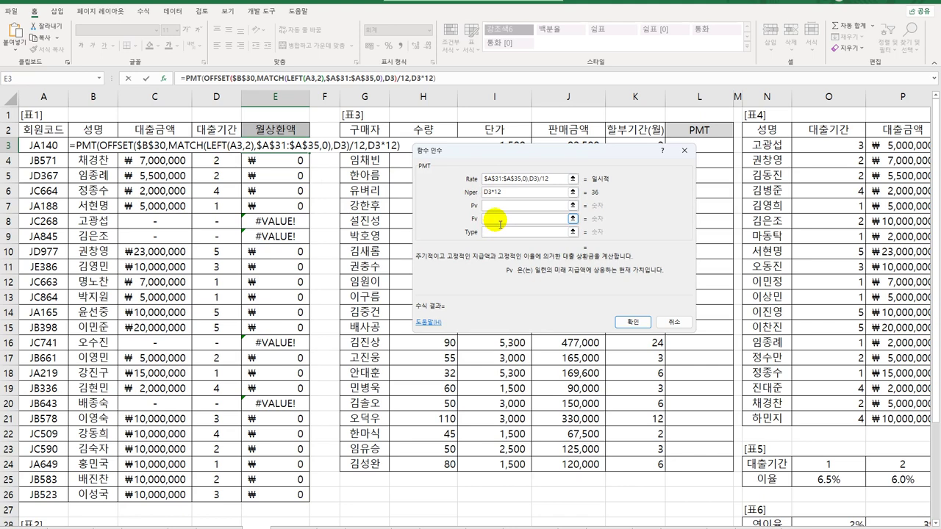
text(-)
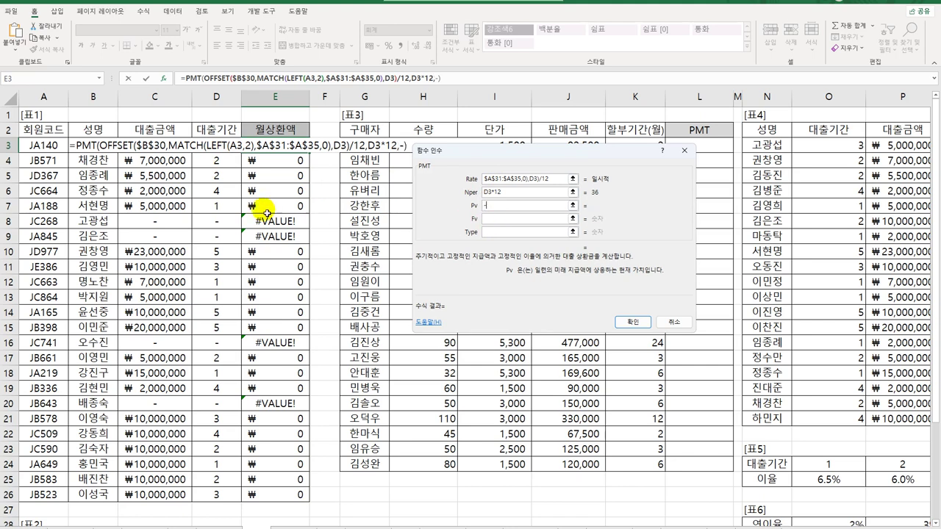
click(169, 145)
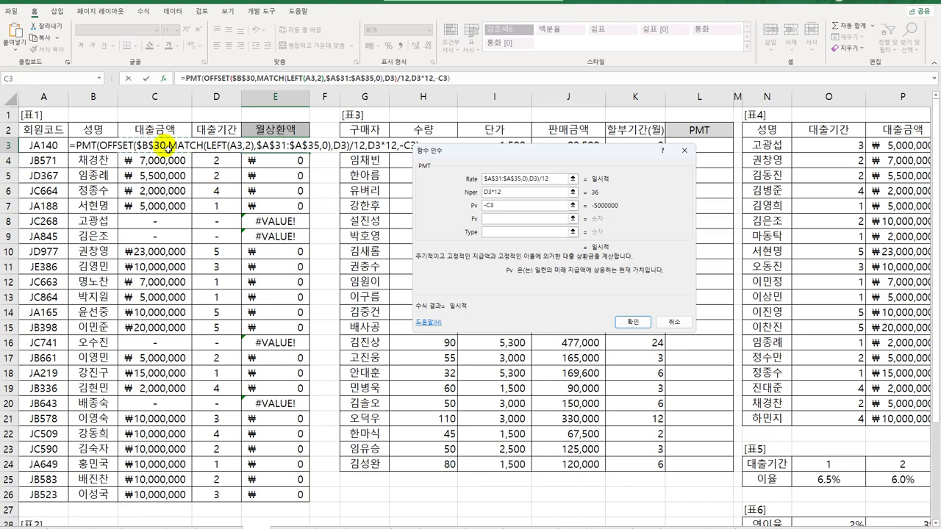
click(630, 322)
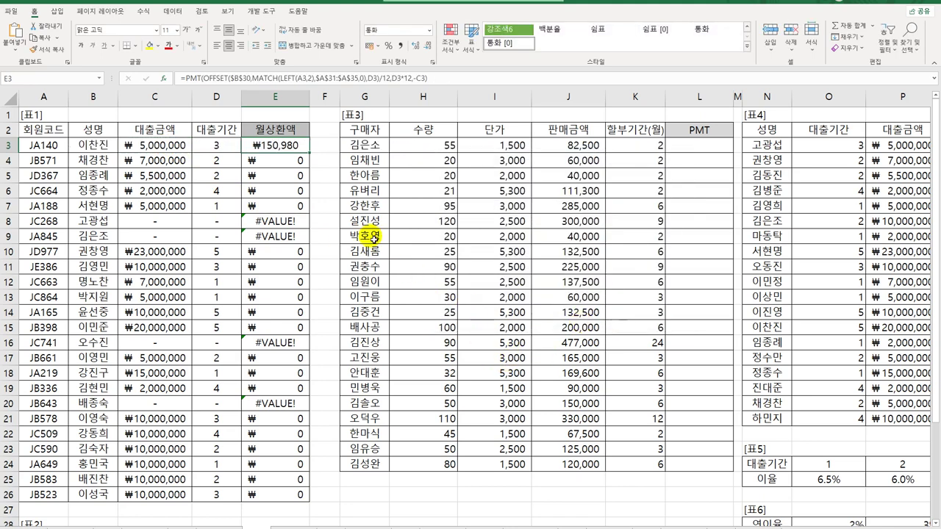
double_click(311, 156)
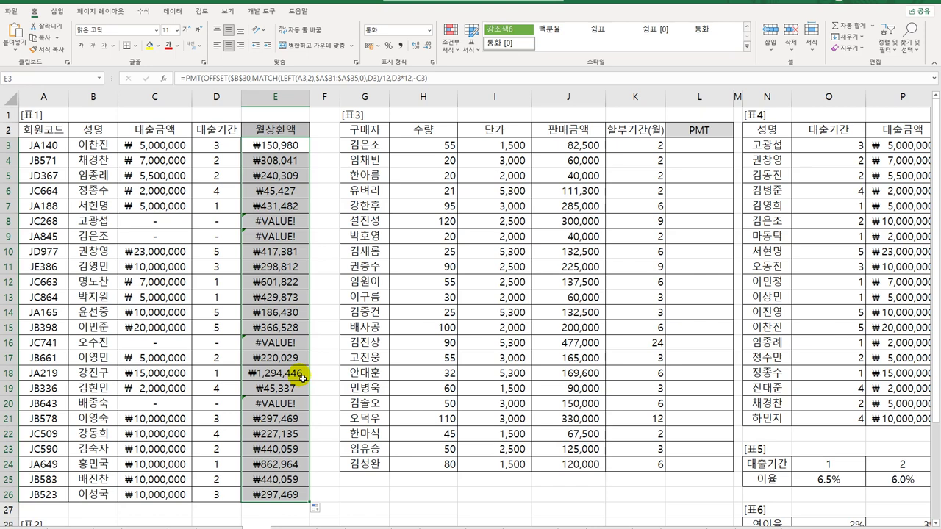
- Wrap the PMT formula in E3 in IFERROR with "대출없음" as the error value and fill it down to E26
double_click(273, 145)
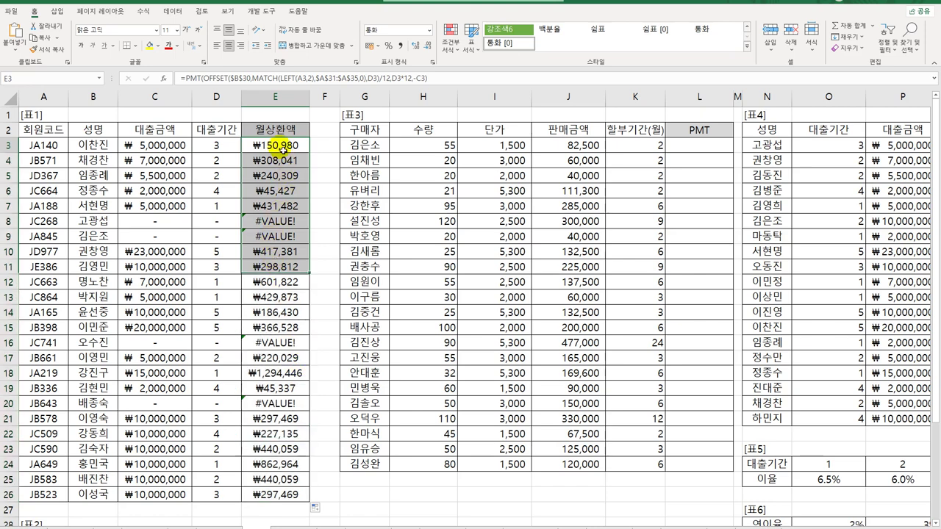
click(101, 145)
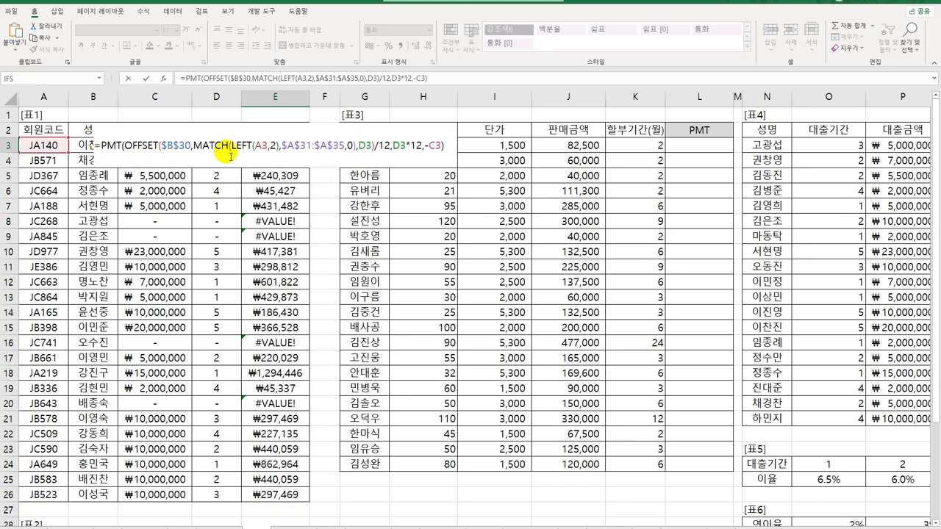
text(I)
key(BackSpace)
text(IF)
key(Down)
key(Tab)
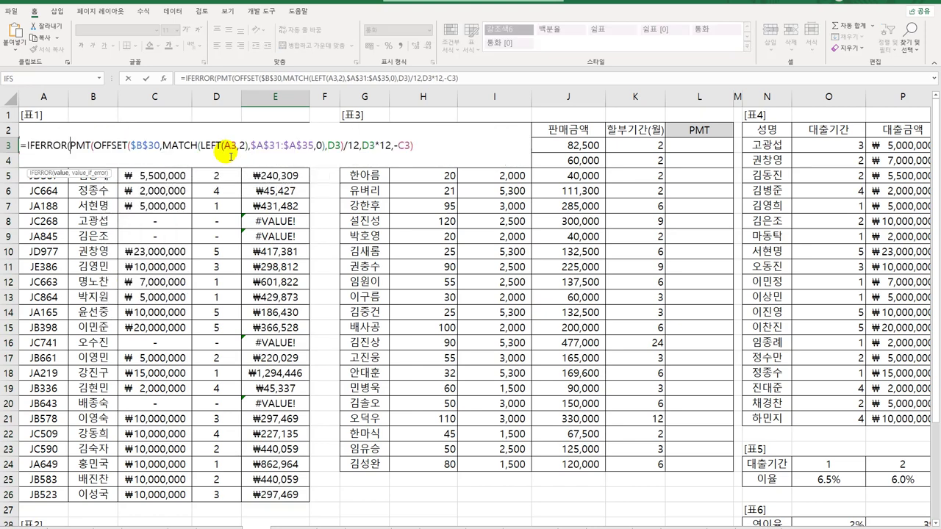
key(End)
text(,)
text("대출)
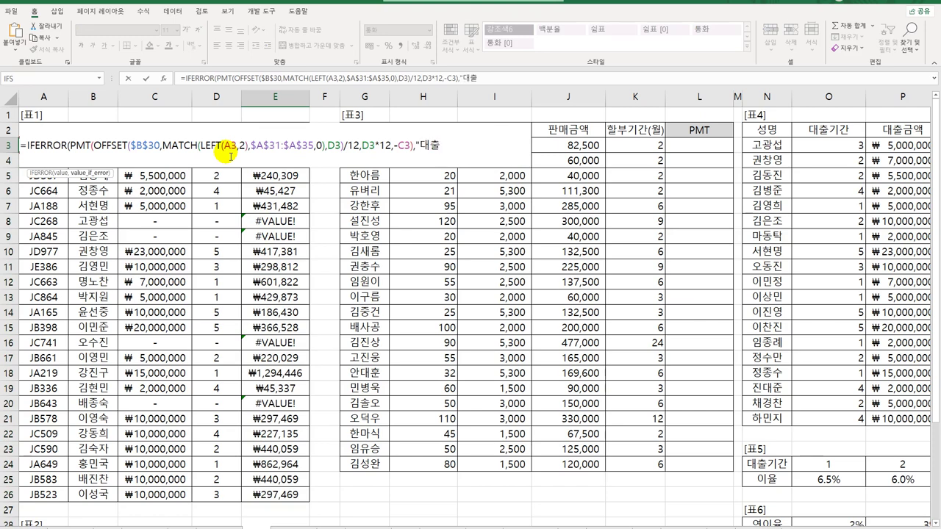
text(없음"))
key(Return)
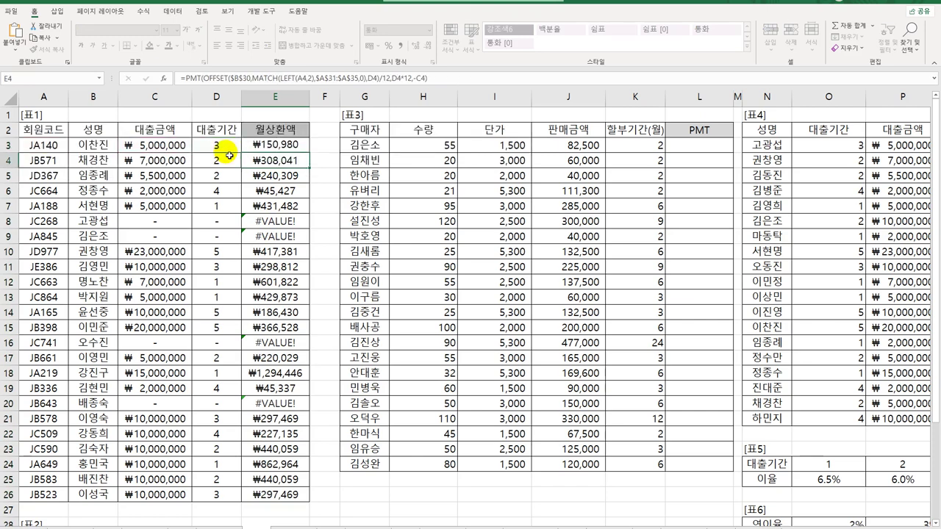
click(278, 148)
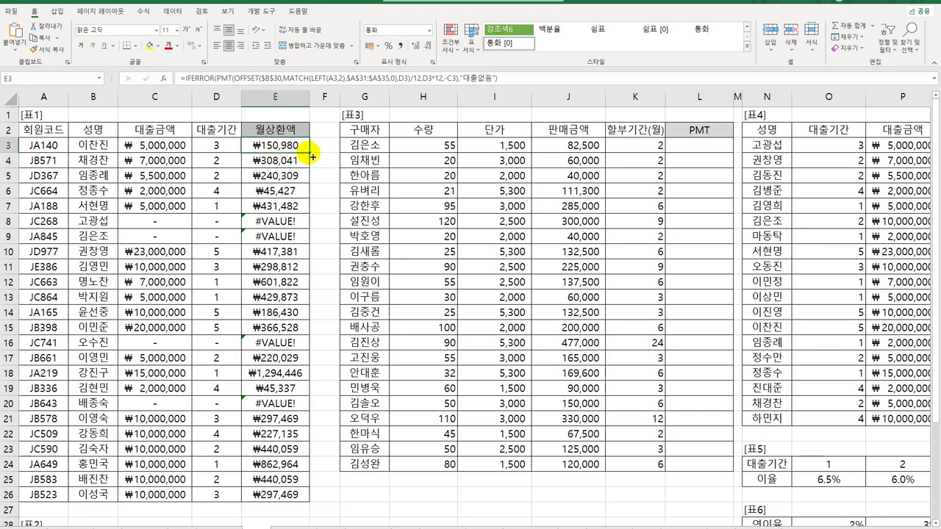
double_click(310, 153)
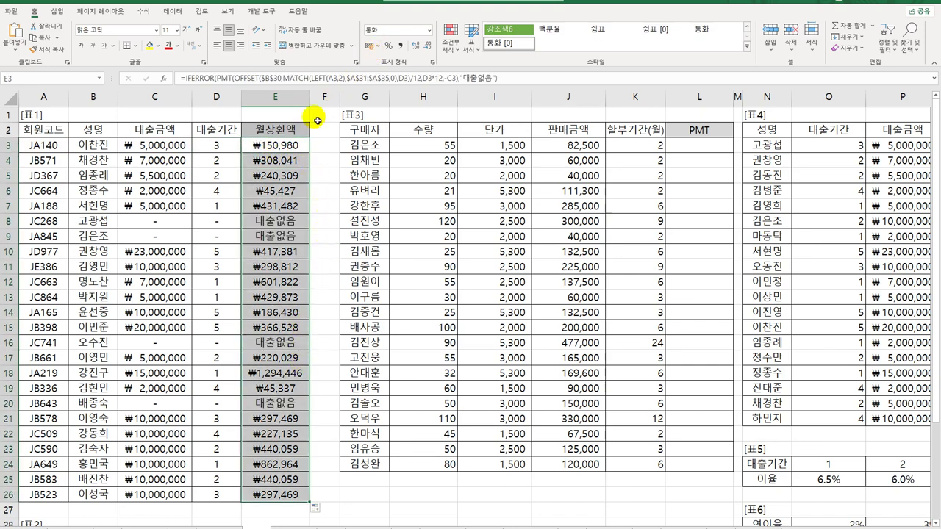
- Apply the 회계 number format to the 월상환액 cells E3:E26
click(429, 31)
click(419, 119)
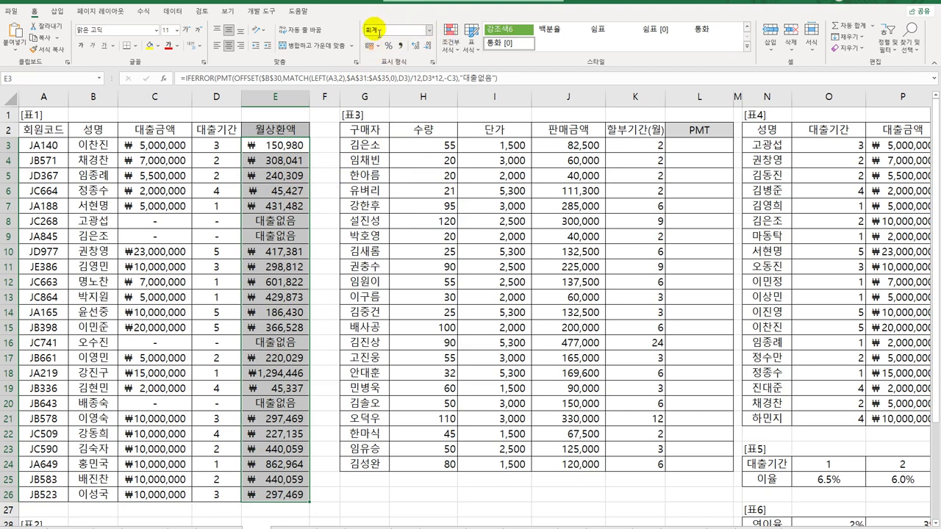
click(429, 32)
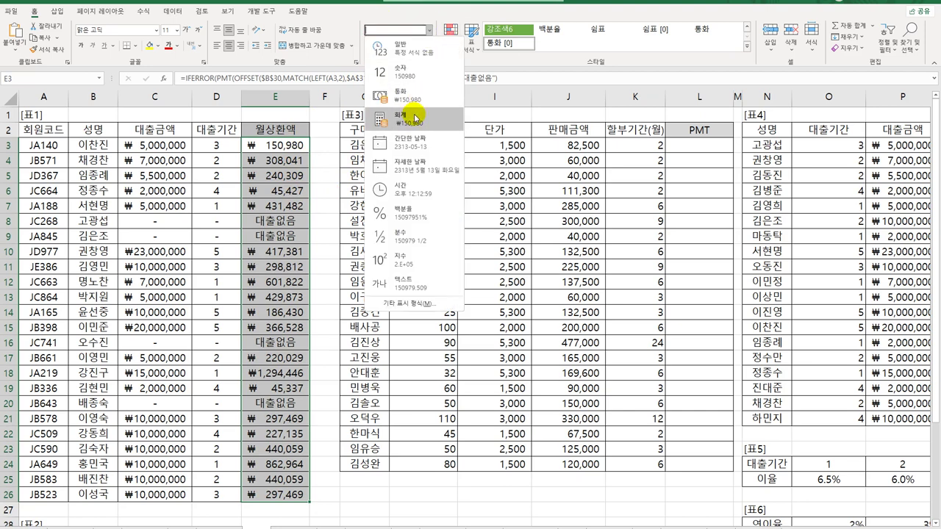
click(302, 136)
click(302, 138)
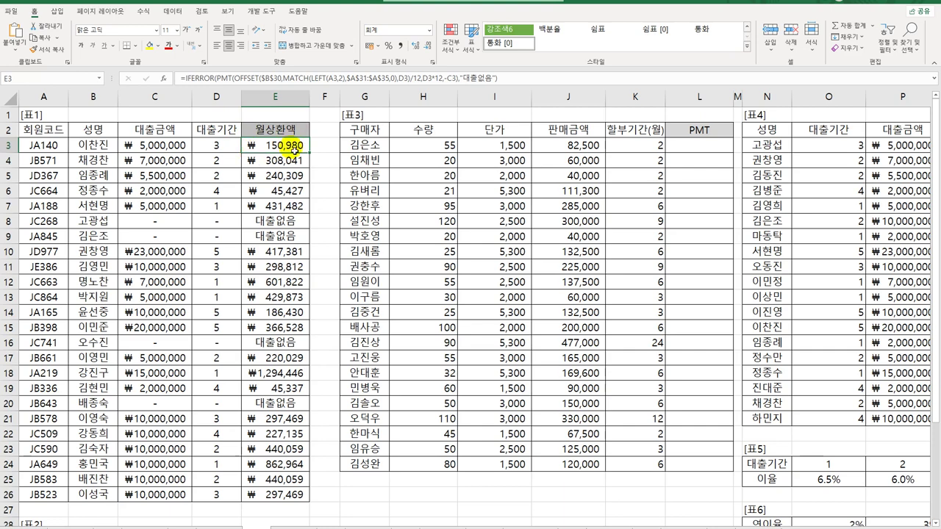
- Start a PMT formula in L3 of [표3] with its function arguments open and set Rate to 3%/12
scroll(293, 148, down, 6)
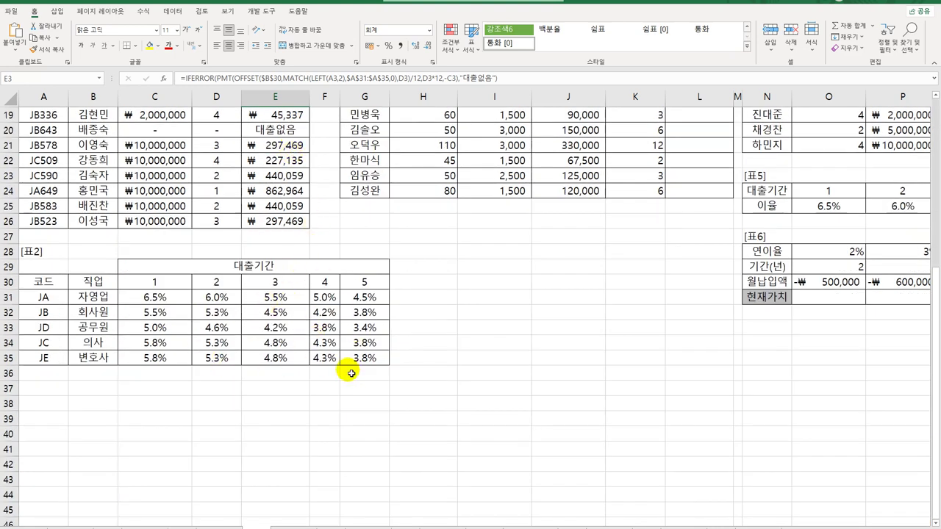
scroll(351, 373, up, 6)
click(686, 149)
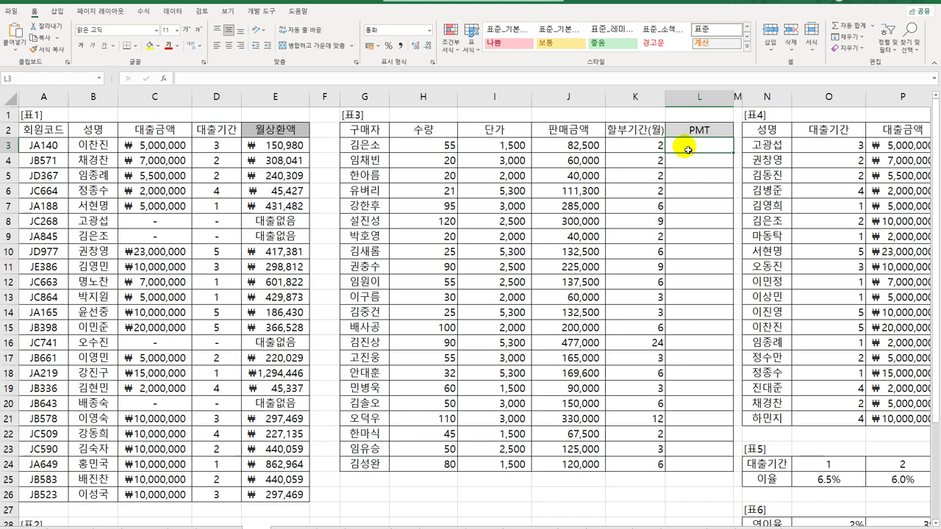
text(=)
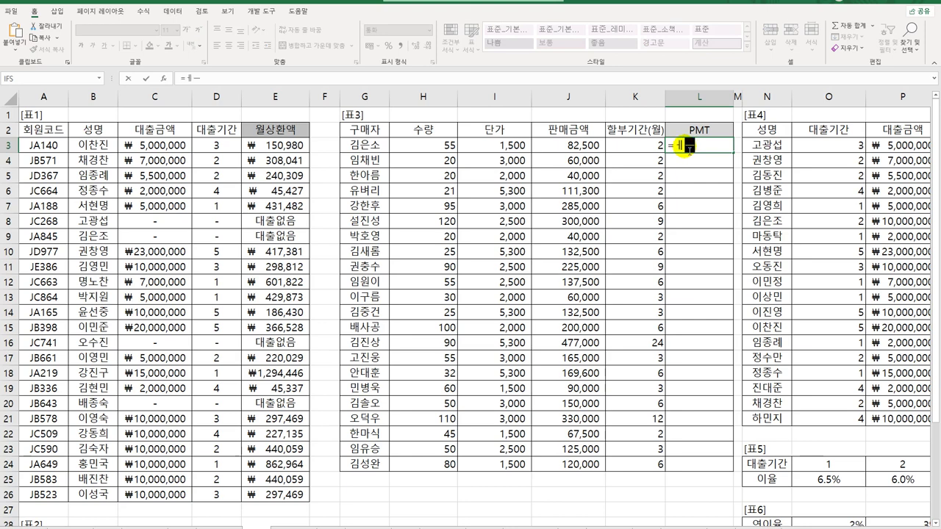
text(pmt)
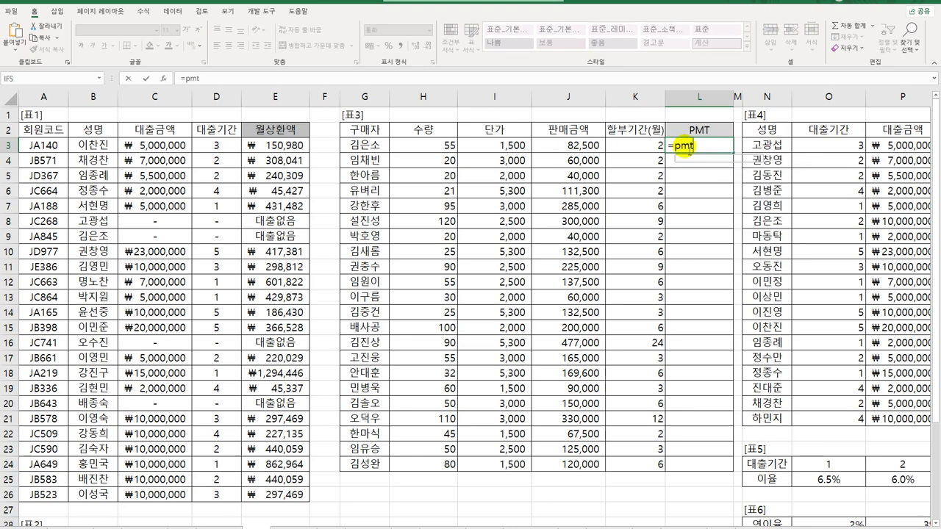
key(Tab)
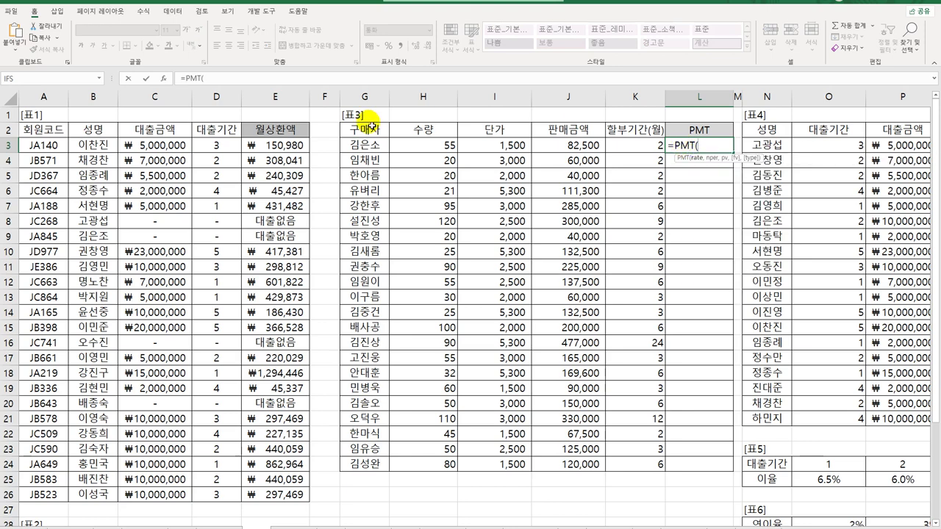
click(163, 78)
drag(505, 158, 565, 266)
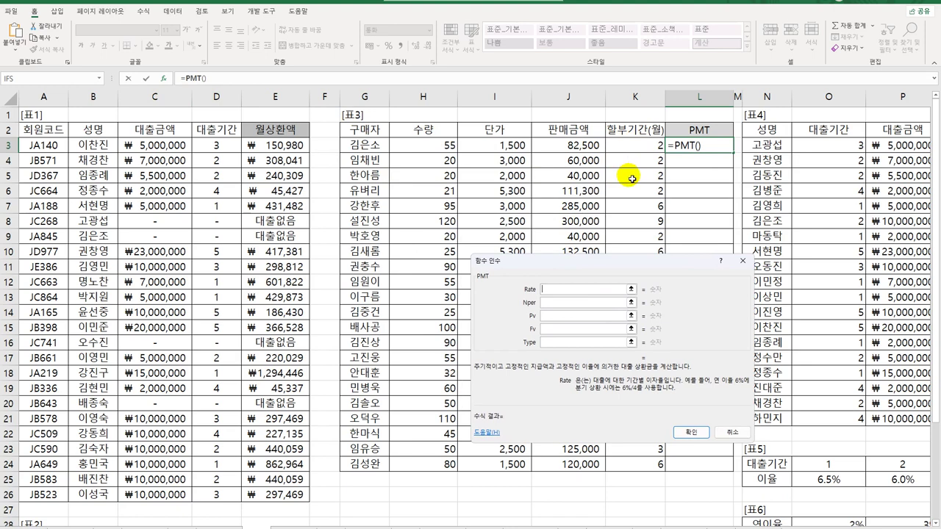
text(3%/12)
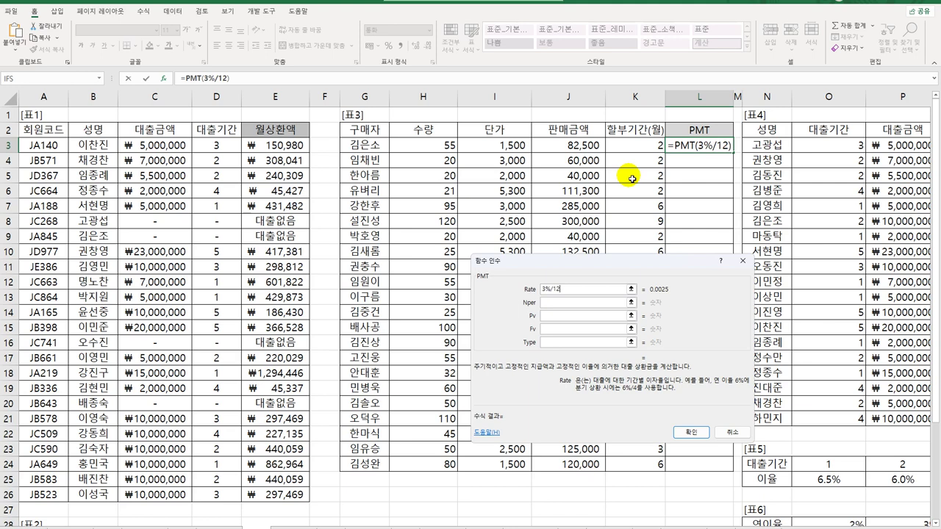
- Set L3's PMT arguments Nper to K3 and Pv to -J3, and fill the formula down to L24
click(573, 302)
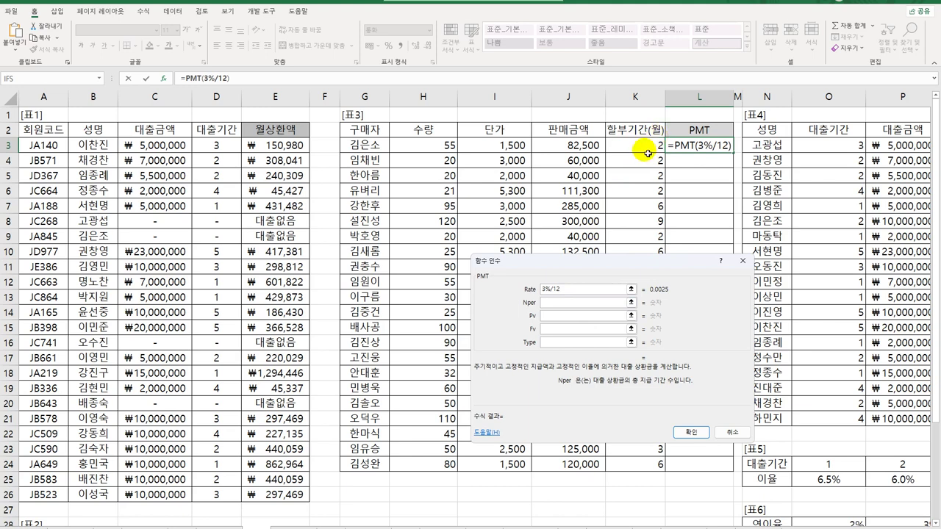
click(646, 152)
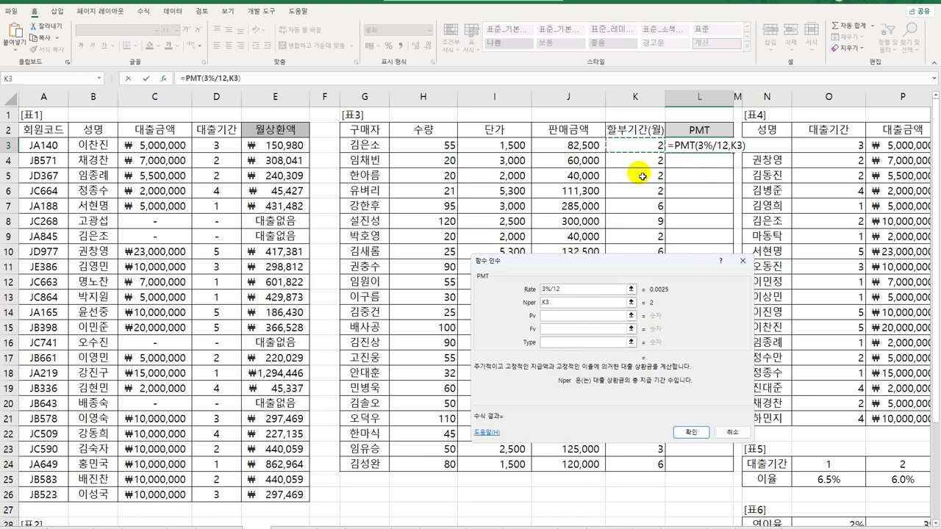
click(575, 321)
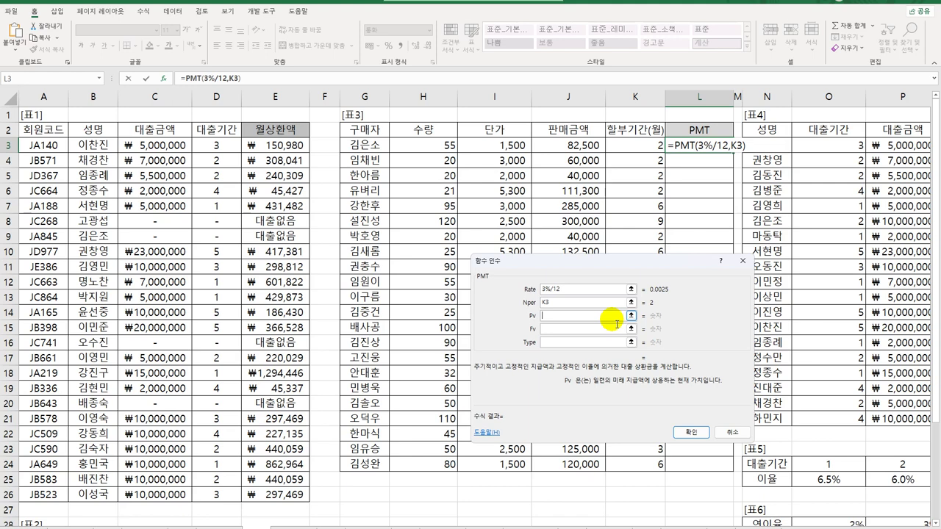
text(-)
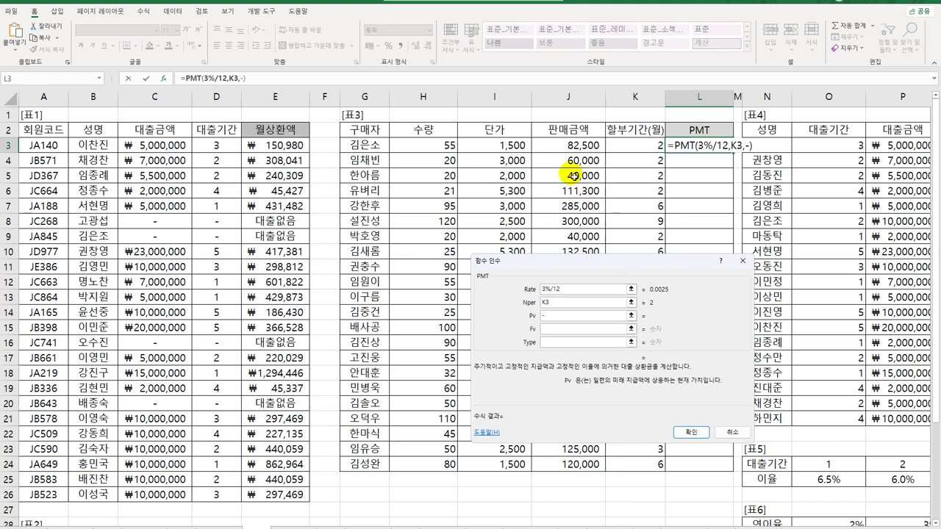
click(577, 149)
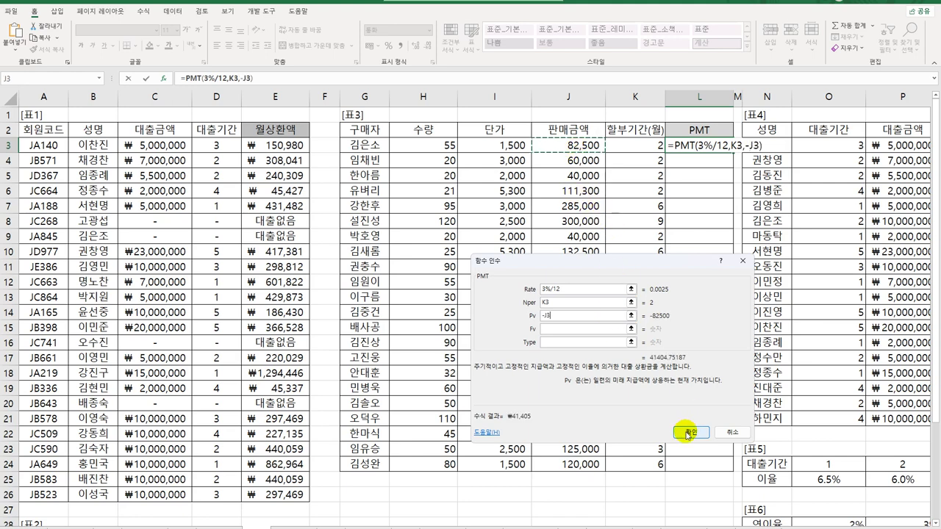
click(688, 430)
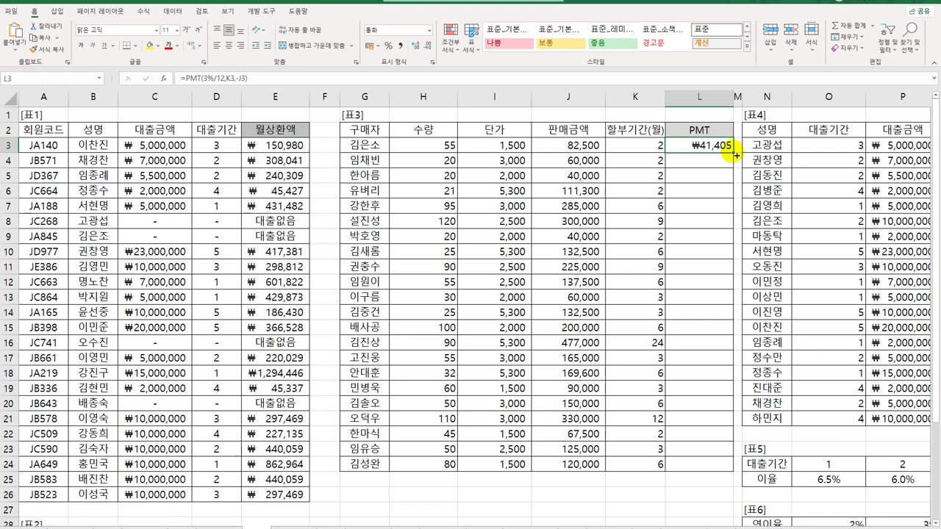
drag(734, 152, 728, 462)
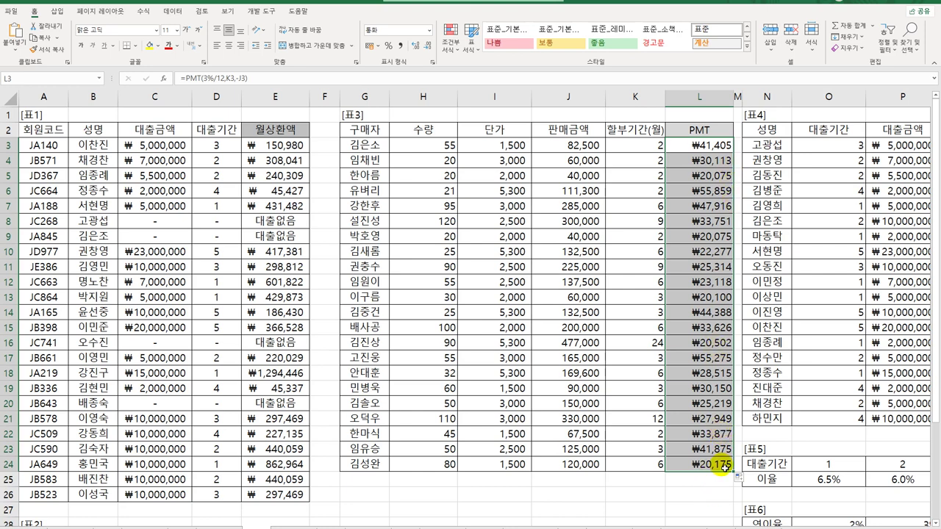
- Wrap L3's PMT formula in ROUNDDOWN with -1 digits and fill it down to L24
mouse_move(721, 468)
mouse_down()
mouse_move(710, 202)
mouse_move(691, 150)
mouse_up()
double_click(691, 151)
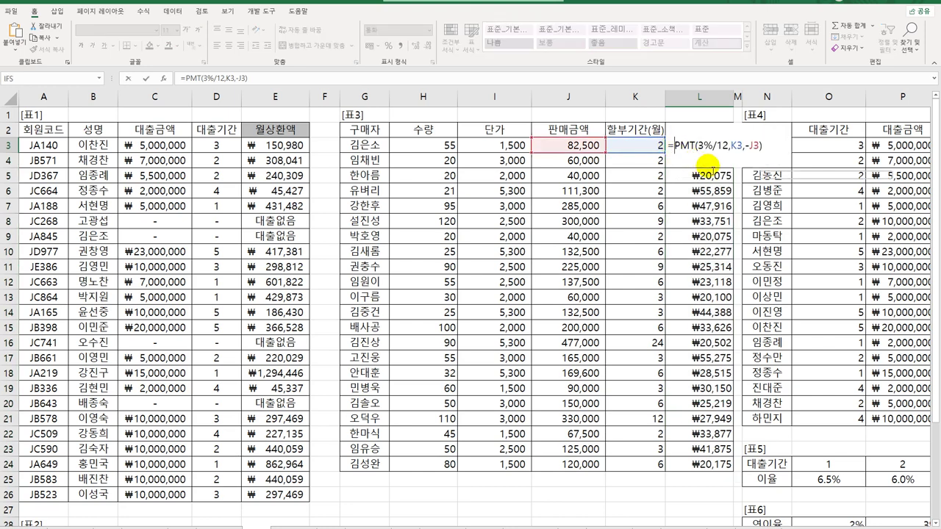
text(roundd)
key(Tab)
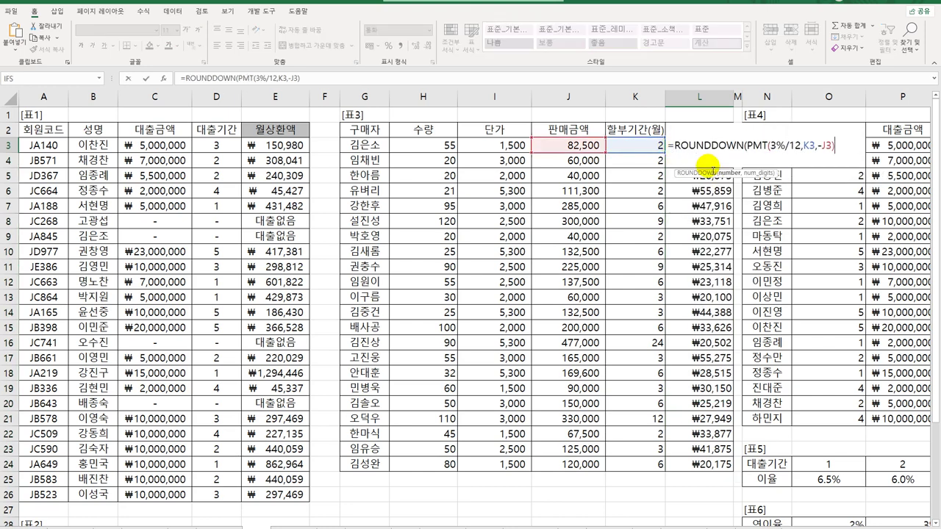
text(,-1))
key(Return)
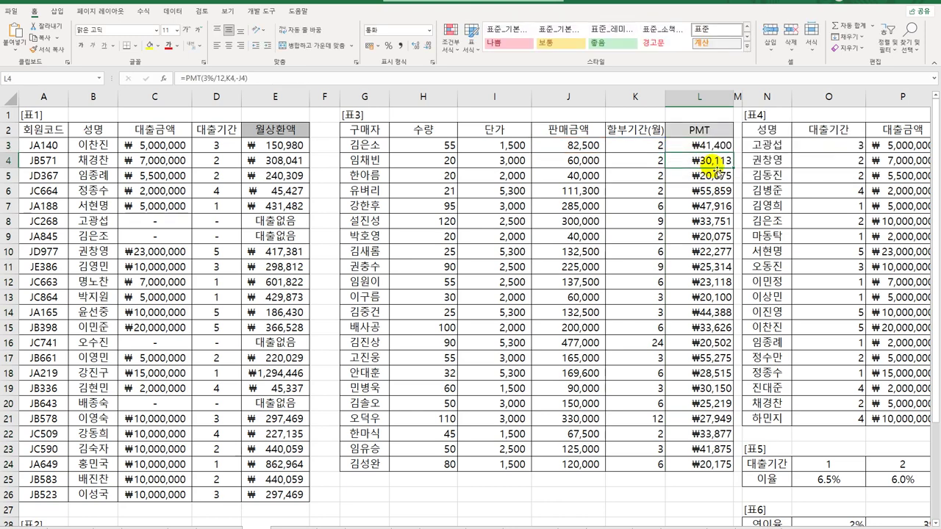
click(725, 147)
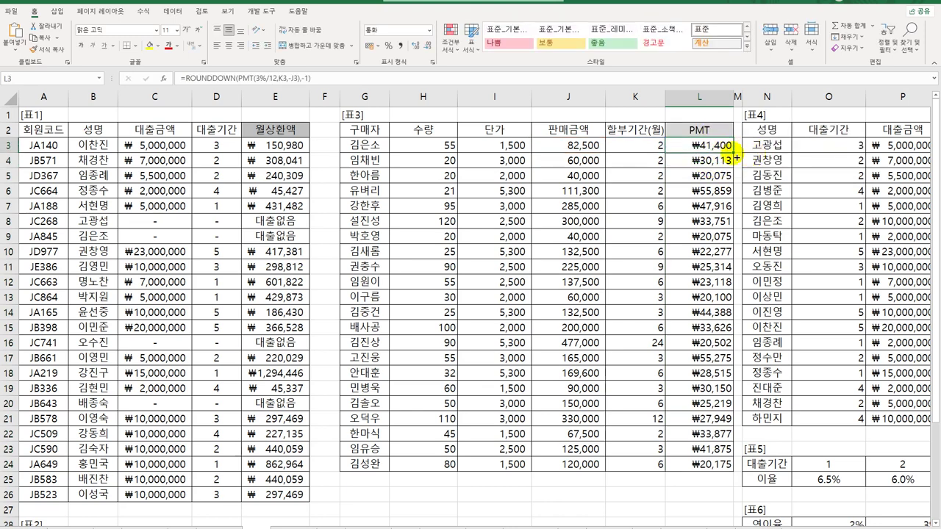
double_click(733, 153)
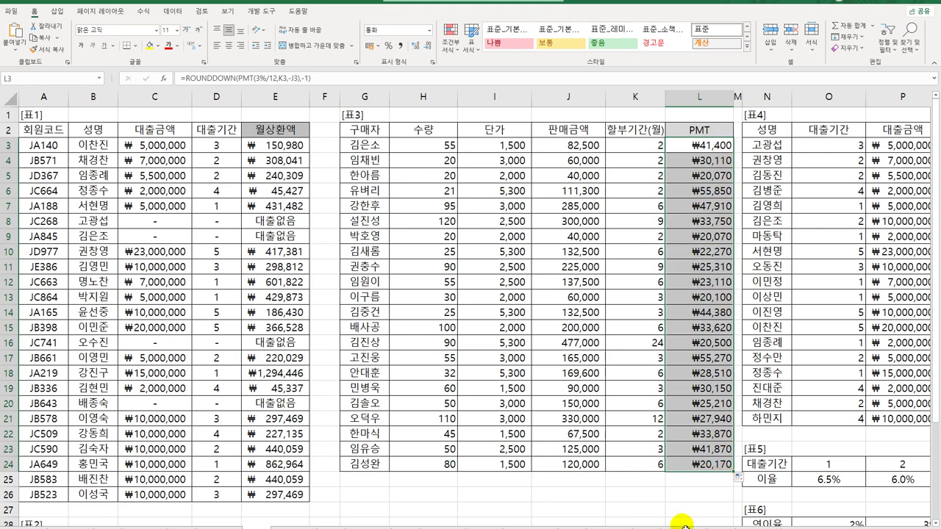
- Start an HLOOKUP formula in Q3 of [표4] with the 대출기간 cell O3 as the lookup value
drag(857, 522, 894, 523)
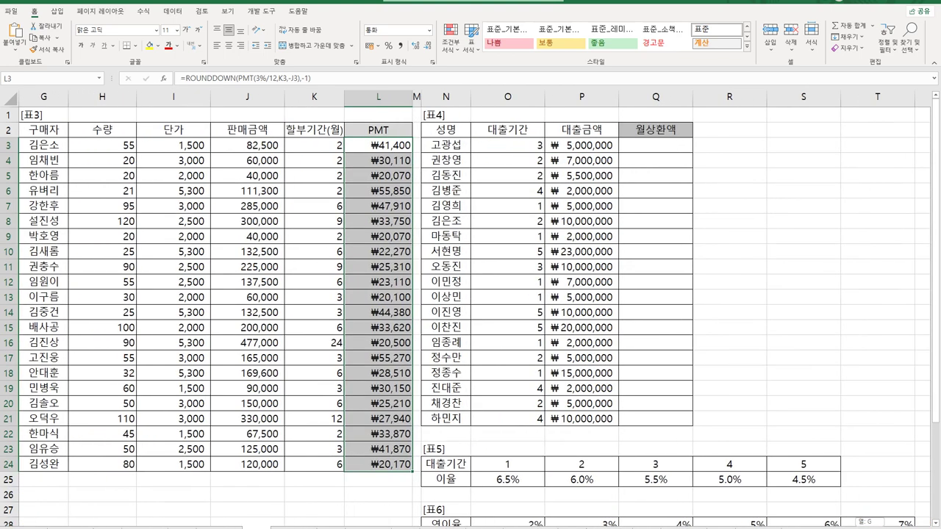
click(671, 151)
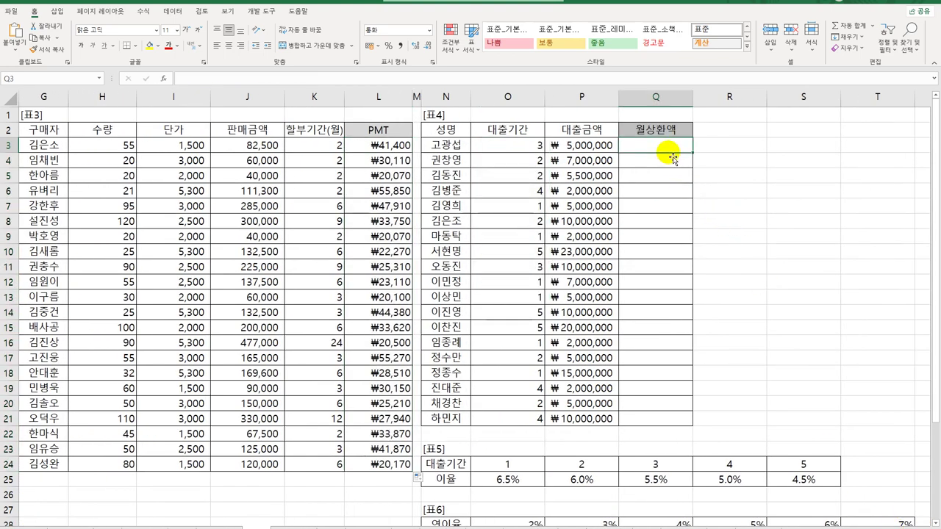
click(577, 146)
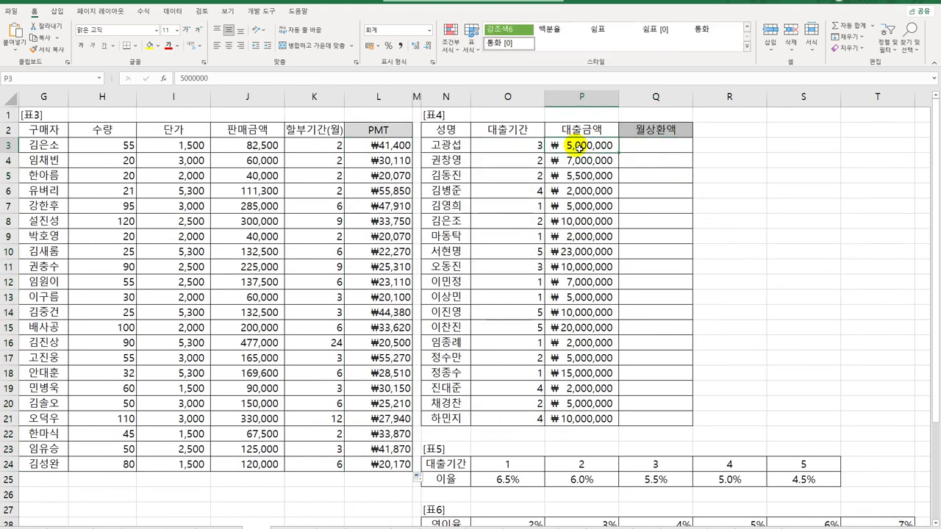
click(537, 146)
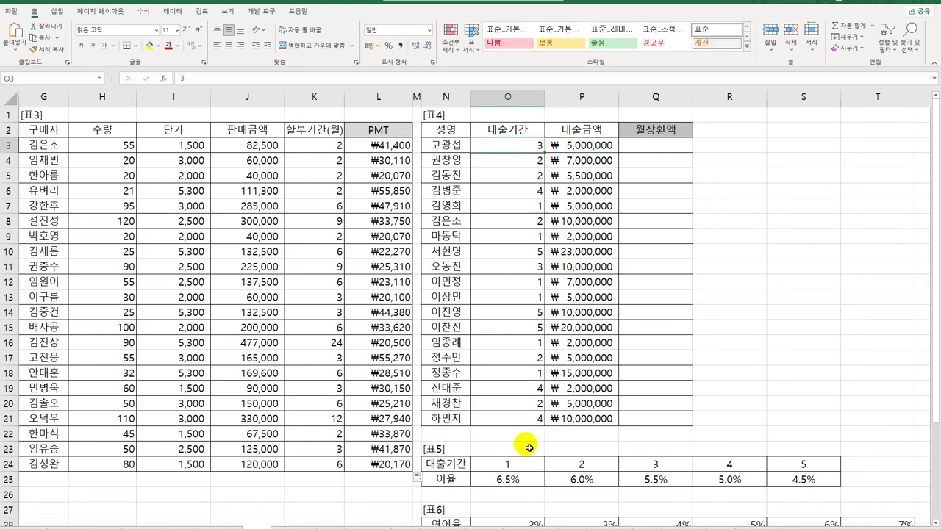
click(654, 147)
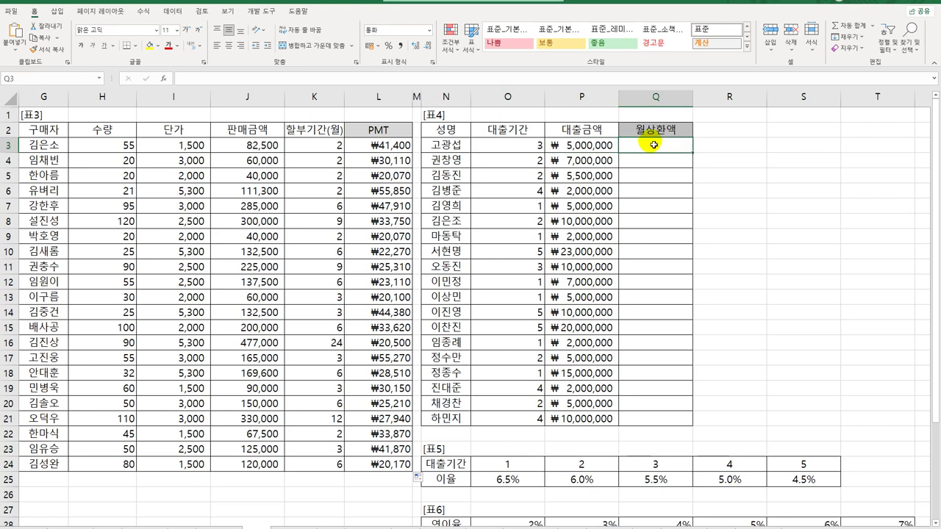
click(520, 142)
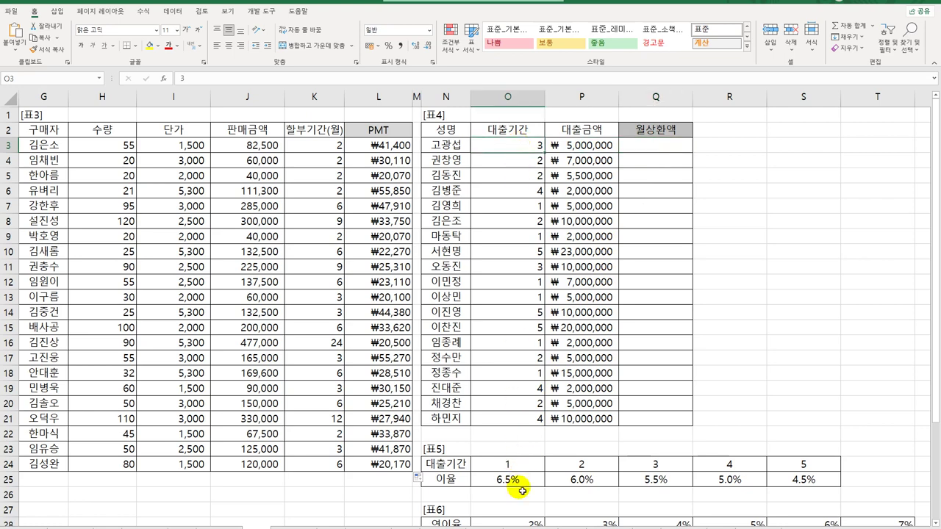
click(664, 145)
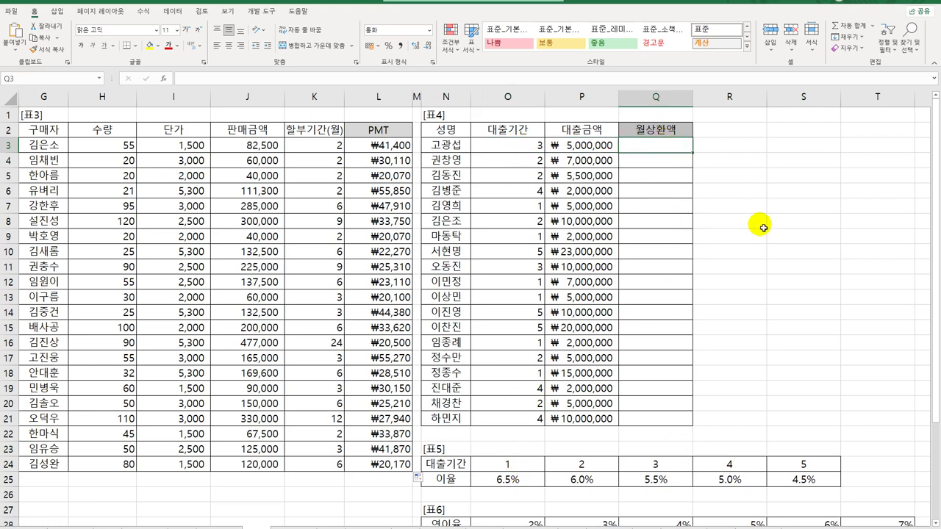
text(=hl)
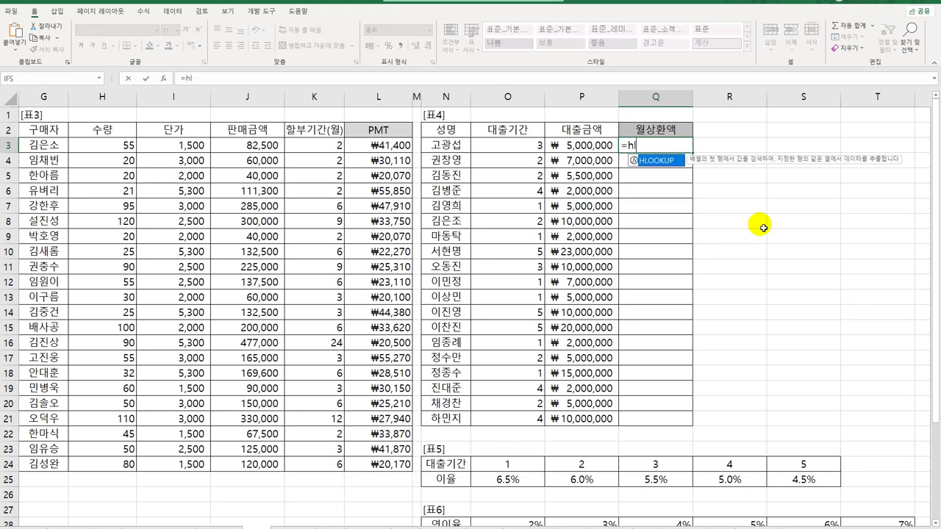
key(Tab)
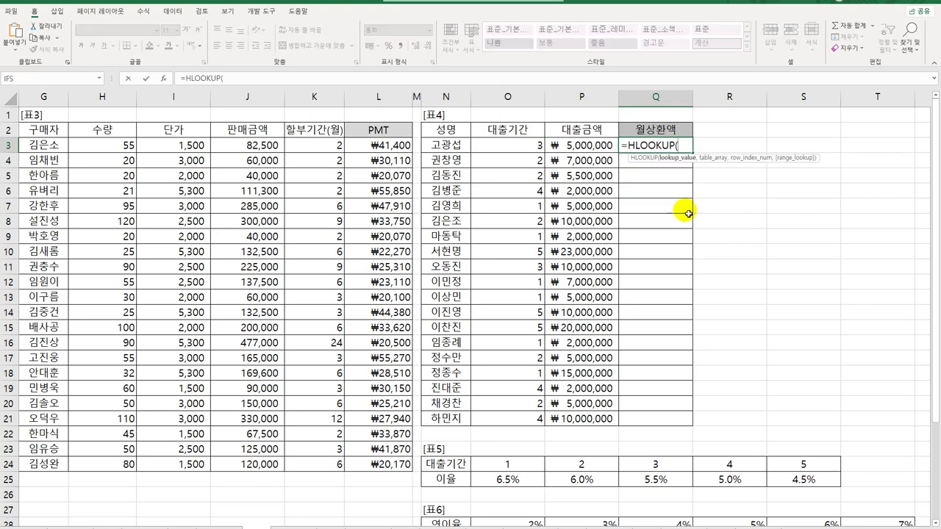
click(523, 147)
text(,)
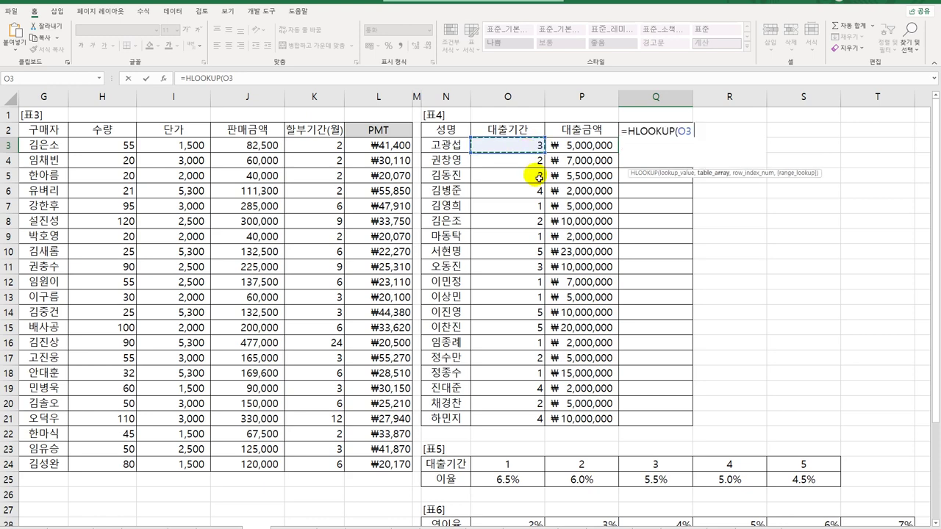
- Complete Q3's HLOOKUP with table array $O$24:$S$25 from [표5] and row index 2, and fill it down to Q21
drag(536, 466, 800, 480)
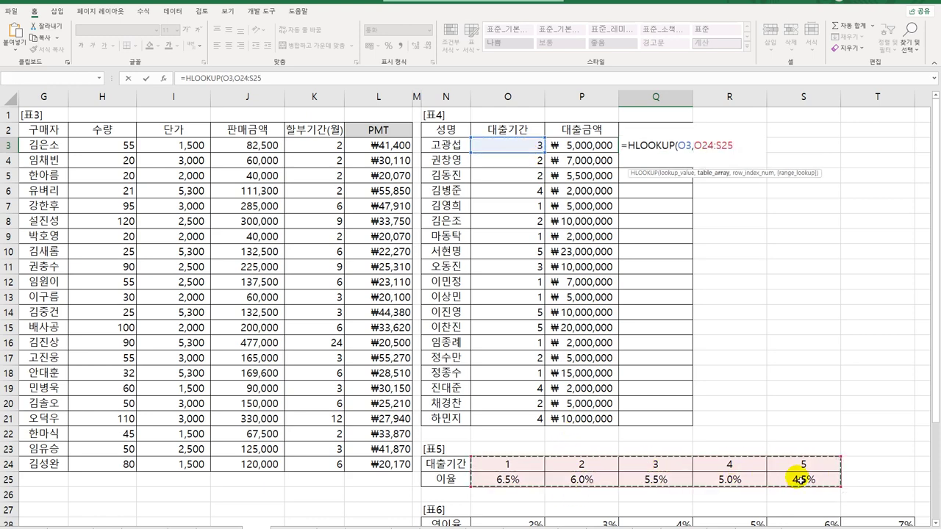
key(F4)
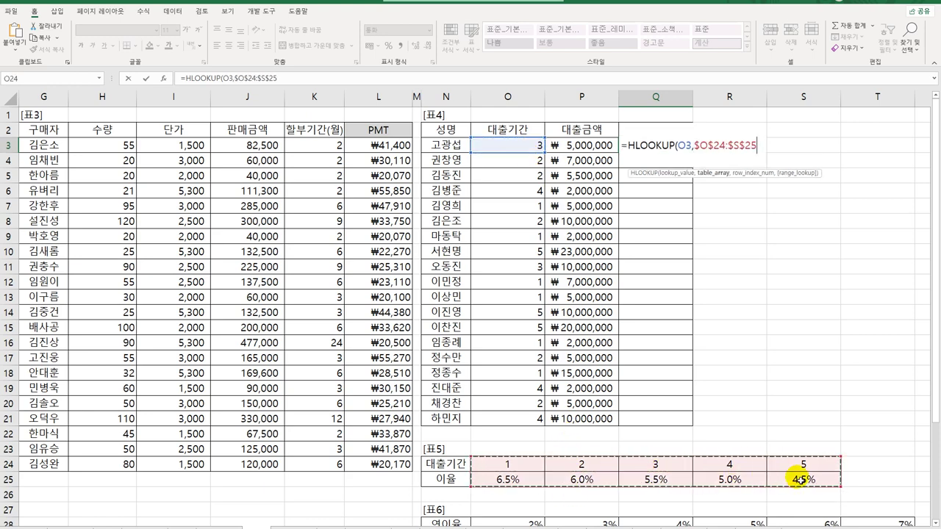
text(,)
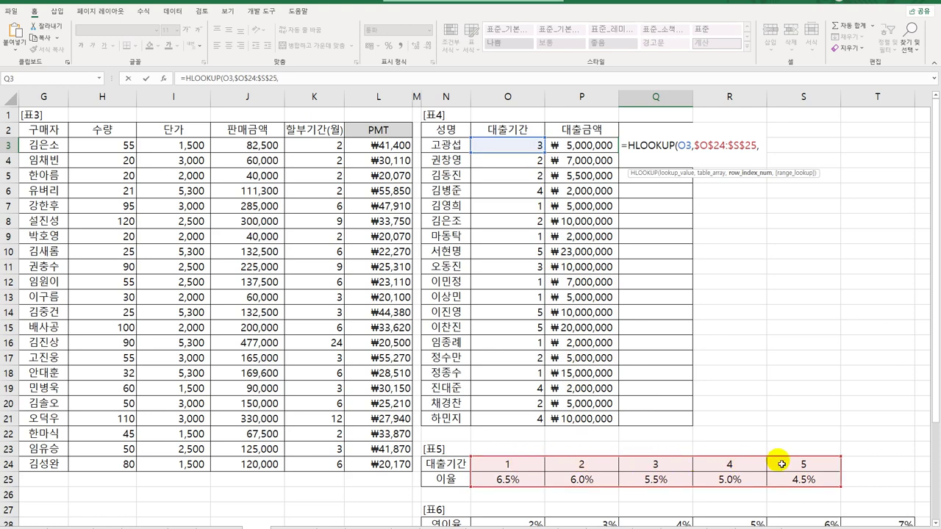
text(2)
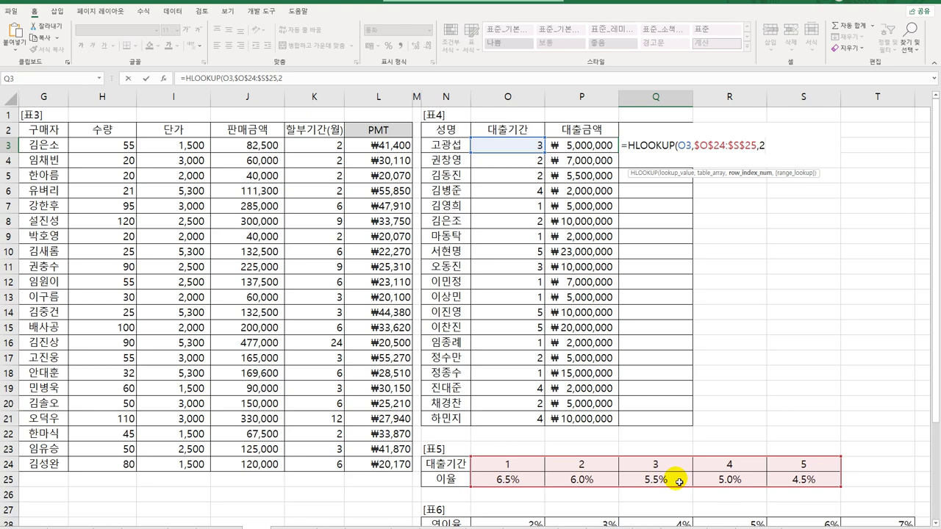
text())
key(Return)
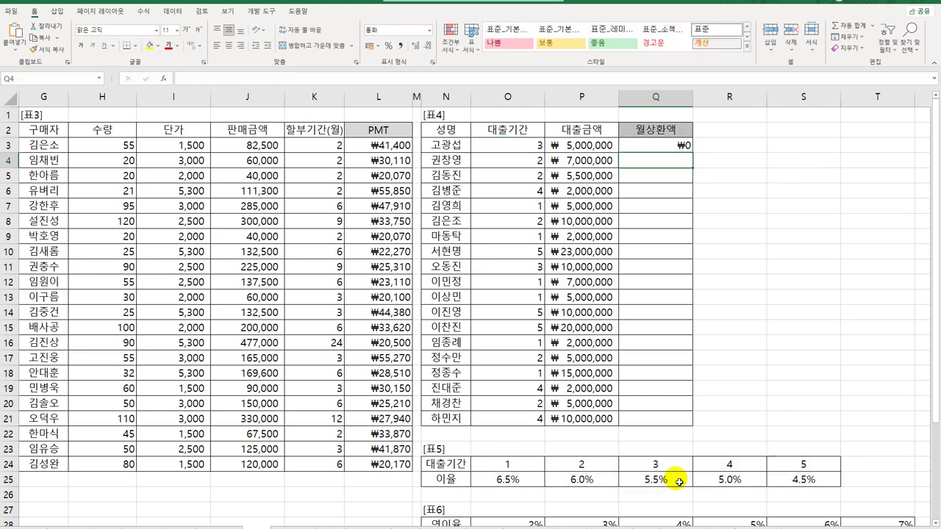
click(685, 142)
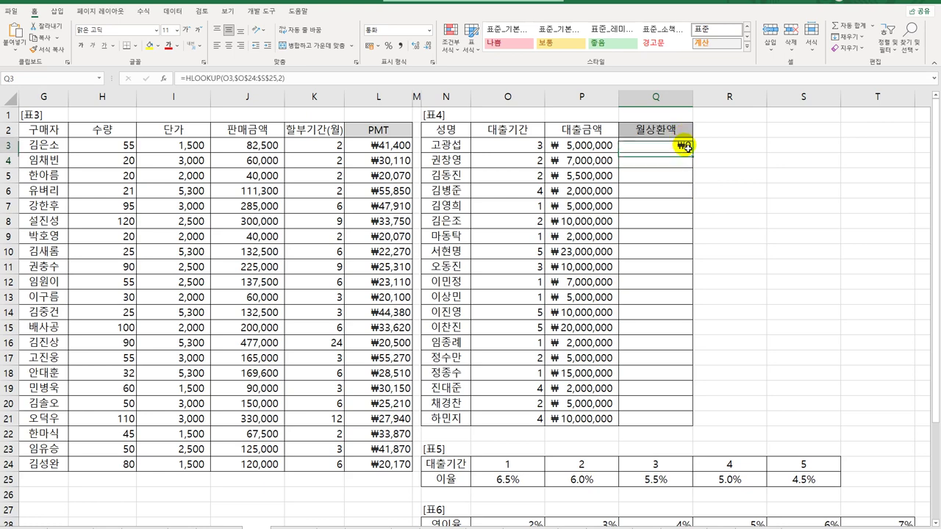
drag(691, 152, 680, 419)
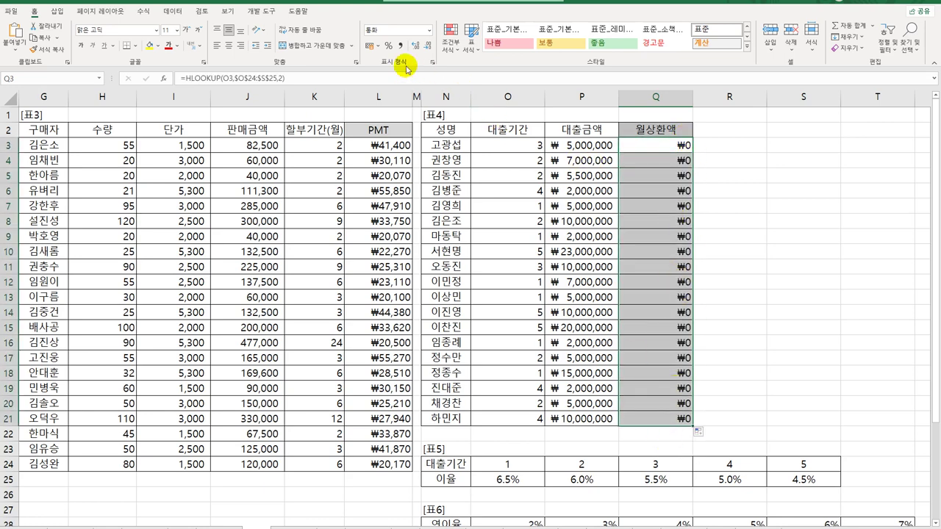
- Format Q3:Q21 as percentages with one decimal and compare the looked-up rates with those in [표5]
click(429, 31)
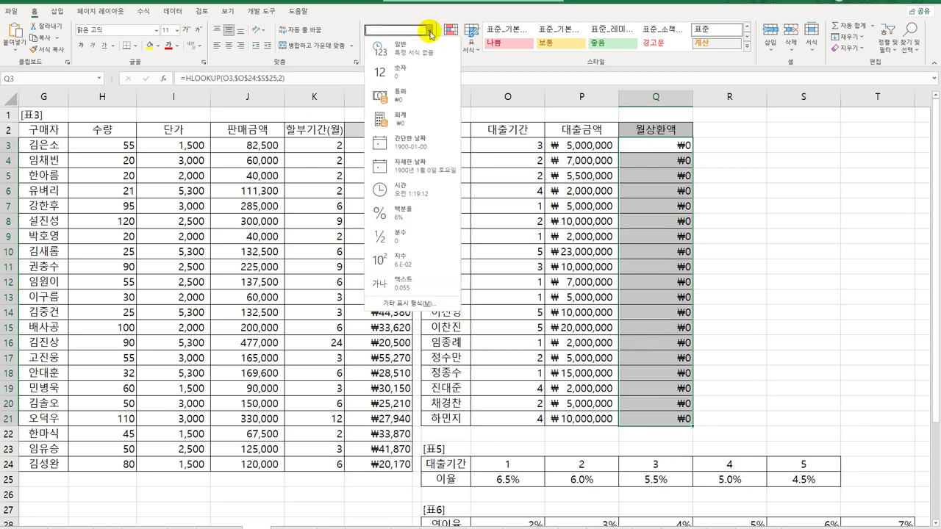
click(416, 211)
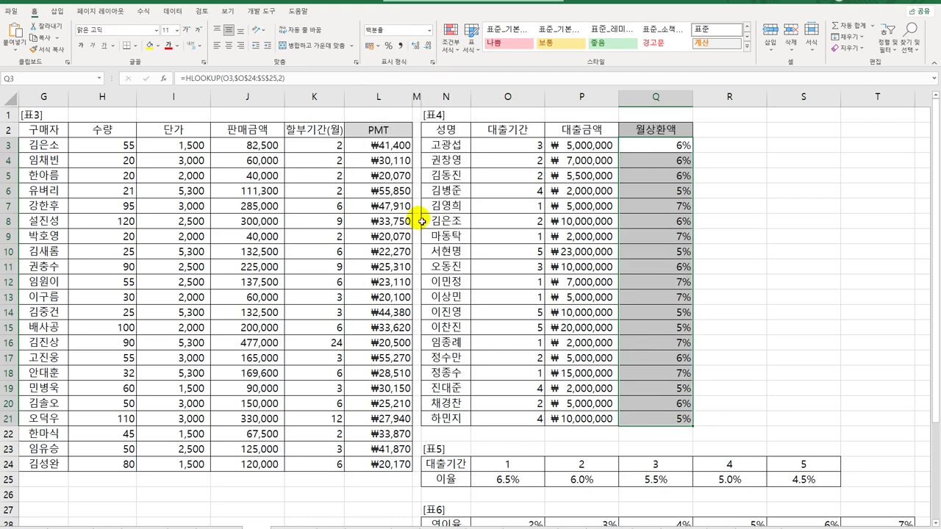
click(411, 46)
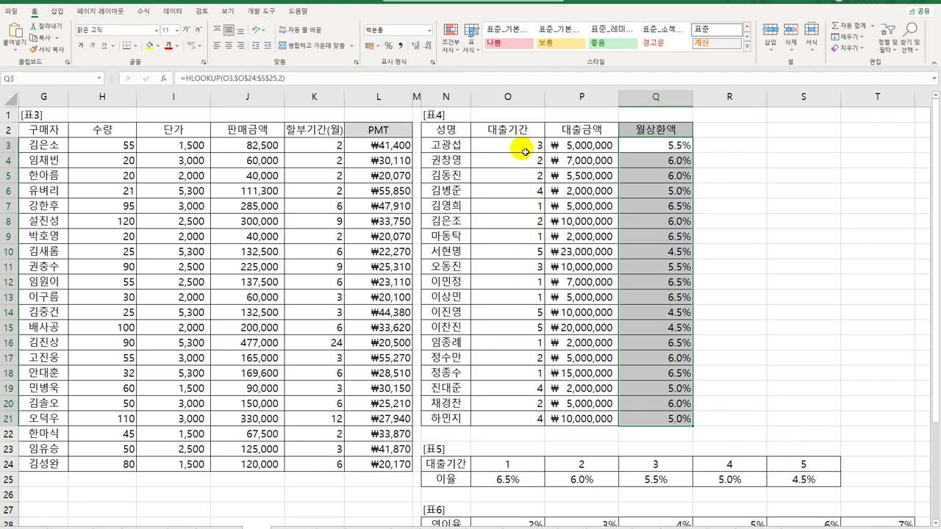
click(669, 480)
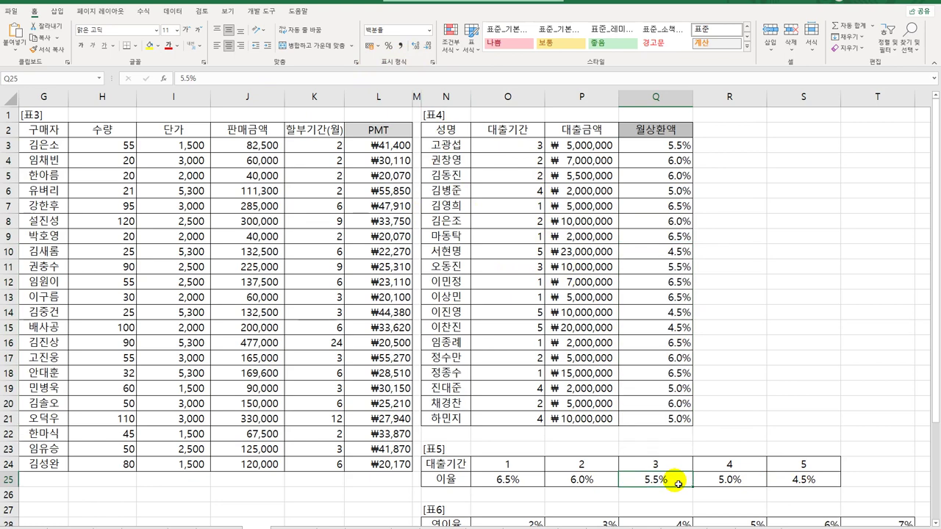
click(592, 485)
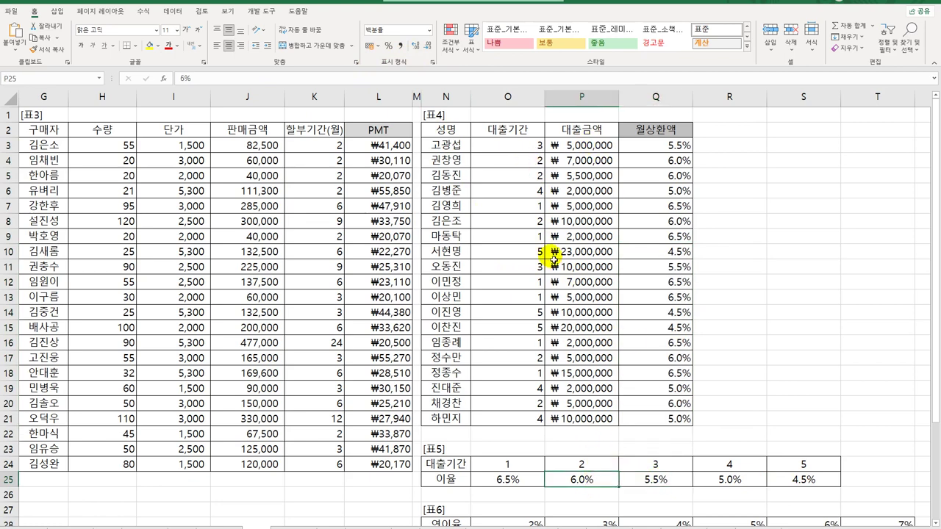
click(730, 481)
drag(536, 191, 670, 193)
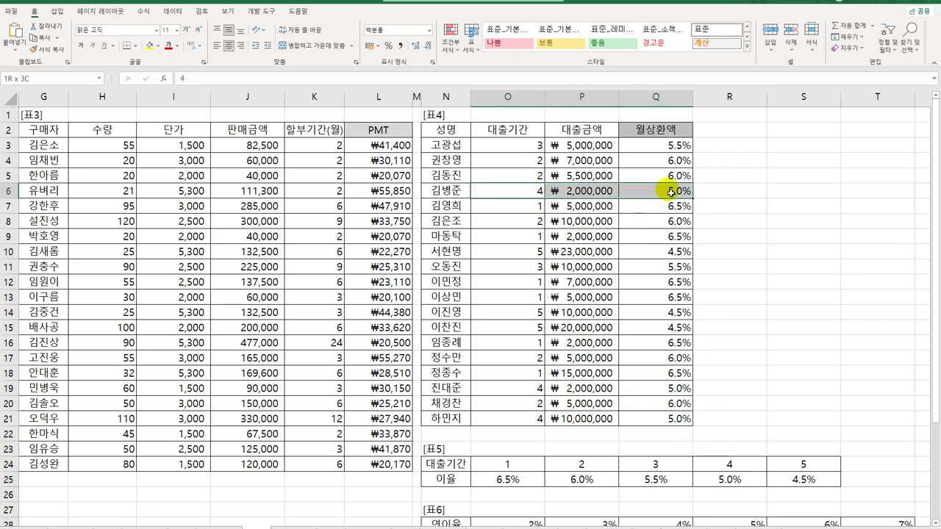
- Apply the 통화 number format to the 월상환액 cells Q3:Q21 of [표4]
click(667, 145)
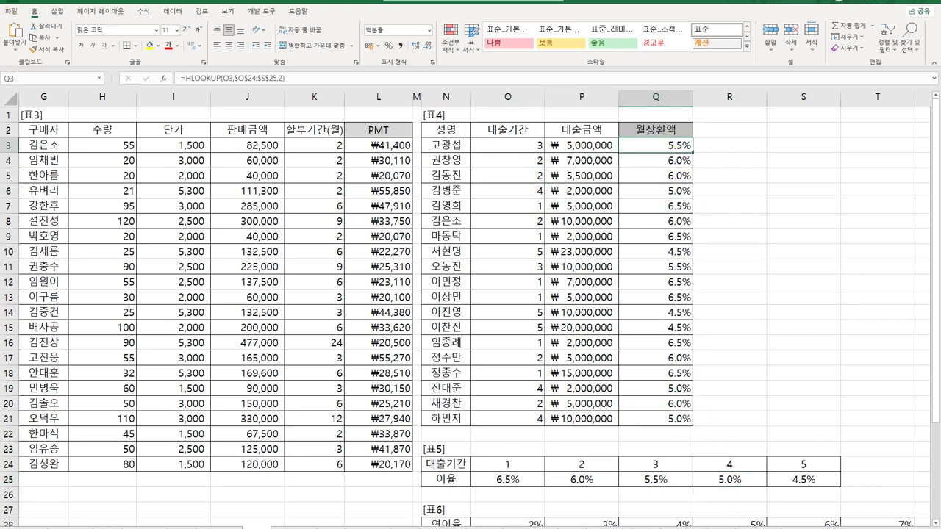
key(ctrl+shift+Down)
key(ctrl+shift+5)
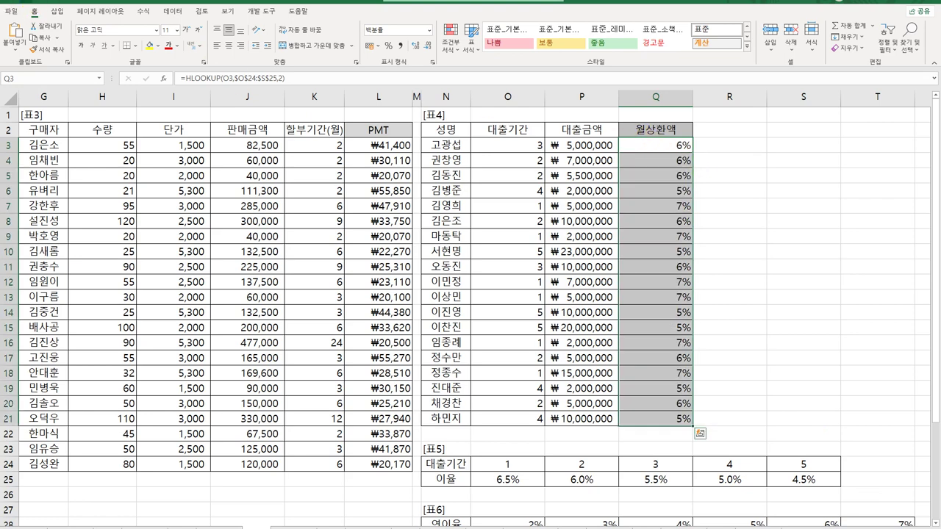
key(ctrl+shift+4)
- Wrap Q3's HLOOKUP in a PMT function in [표4] and divide the looked-up rate by 12 for the Rate argument
click(671, 151)
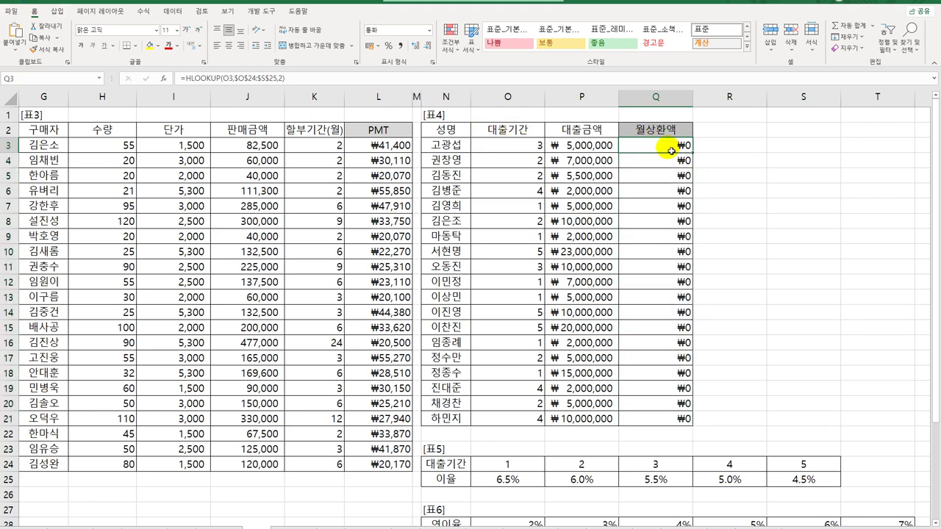
double_click(671, 150)
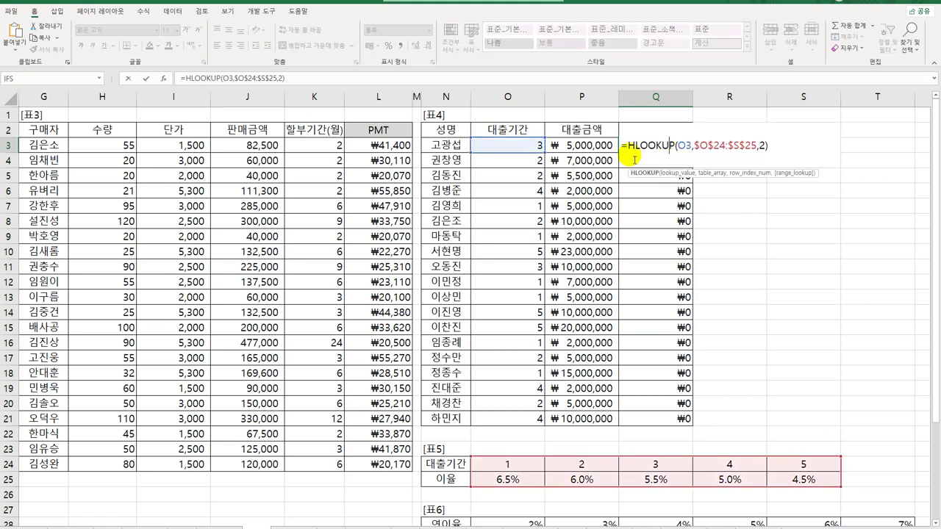
text(pmt)
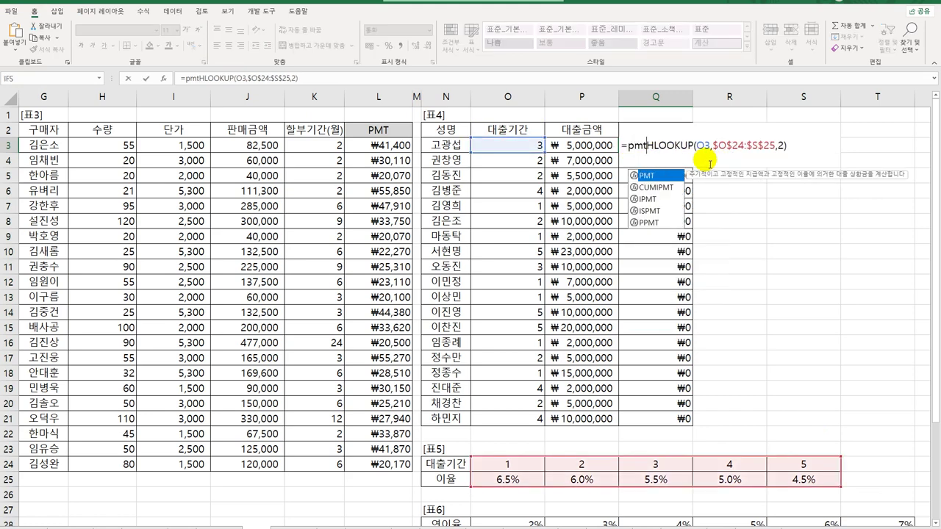
key(Tab)
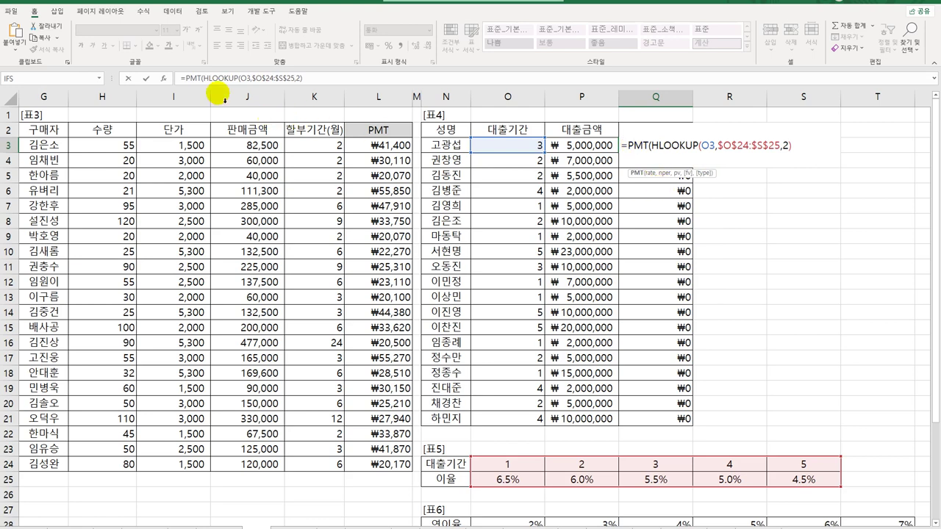
click(163, 78)
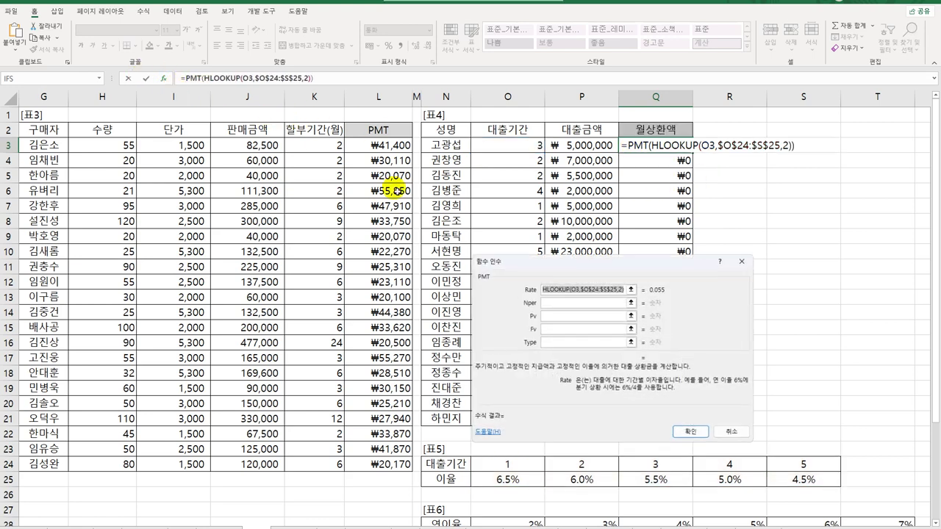
click(596, 292)
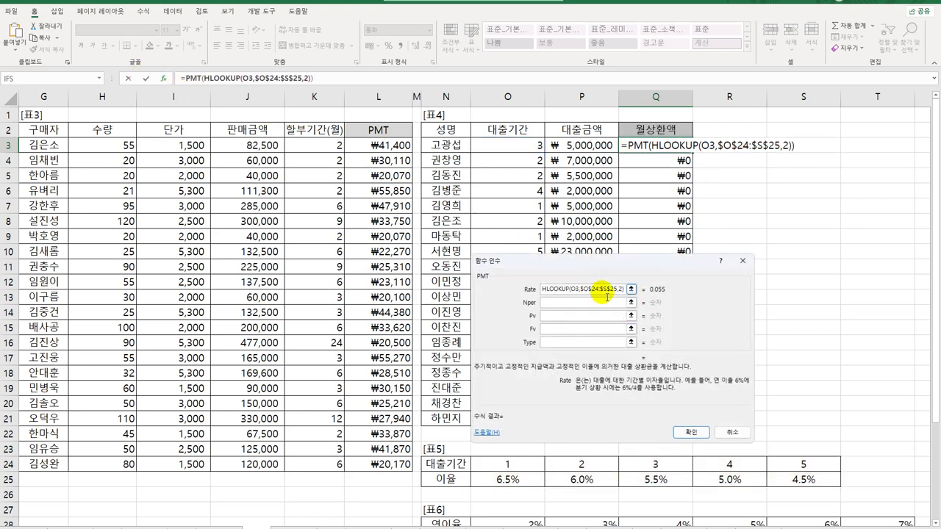
text(/12)
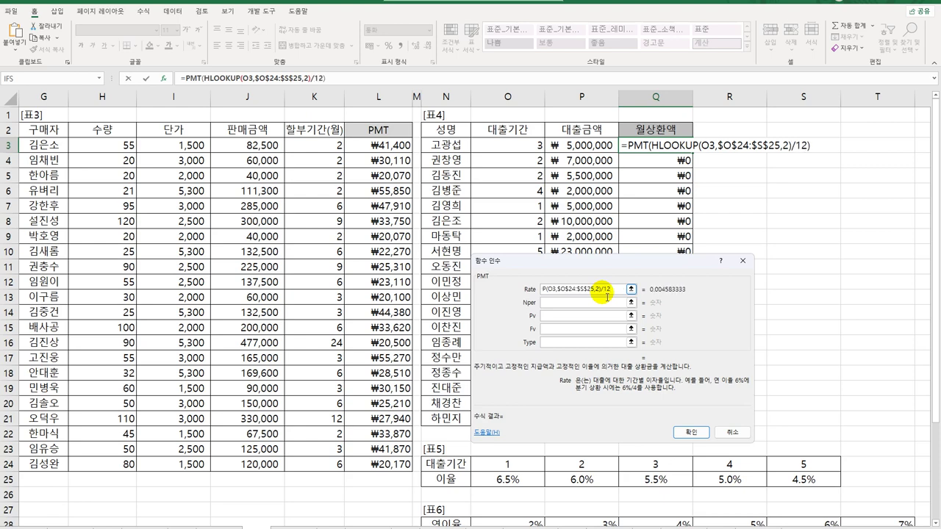
- Complete Q3's PMT with Nper O3*12 and Pv -P3, and fill the formula down to Q21
click(564, 303)
click(518, 147)
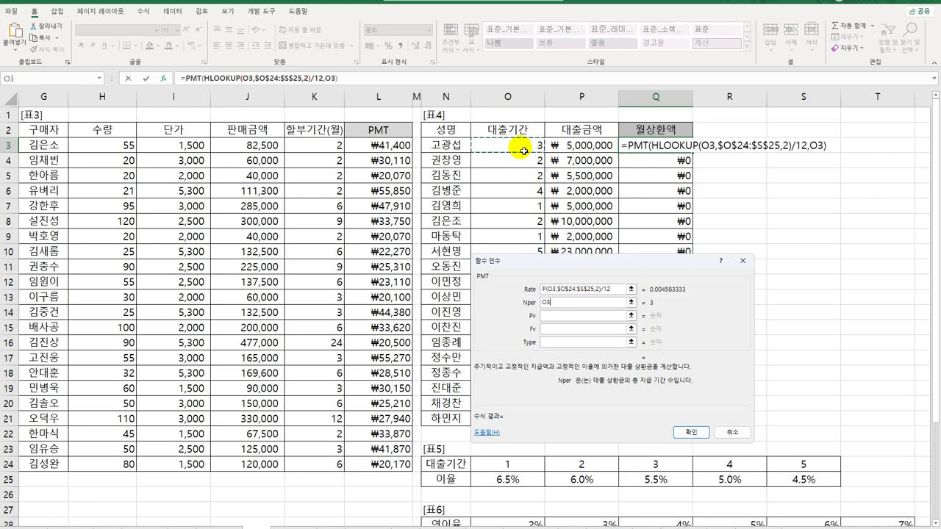
text(*12)
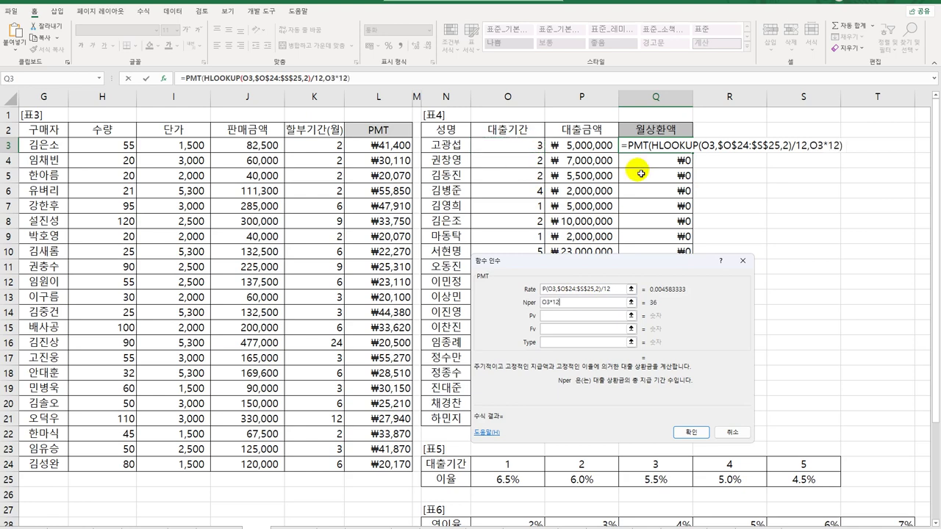
click(597, 316)
text(-)
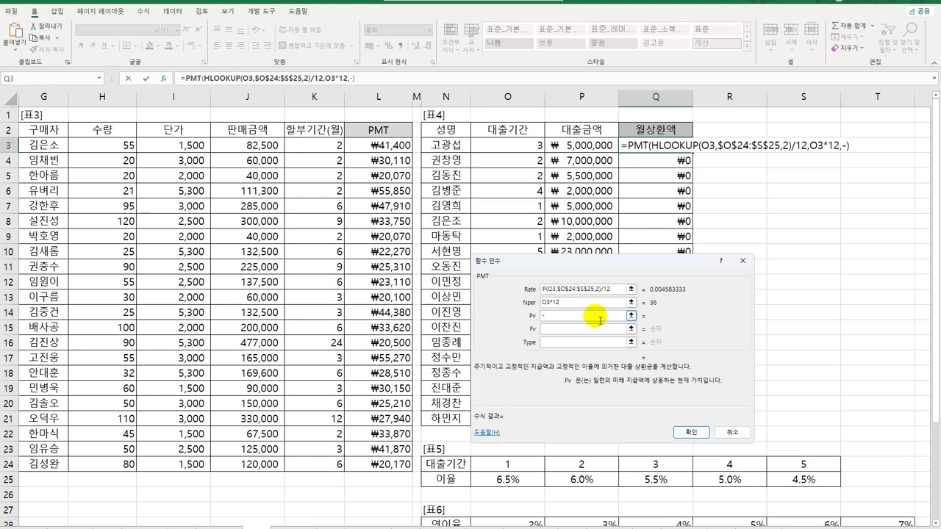
click(591, 145)
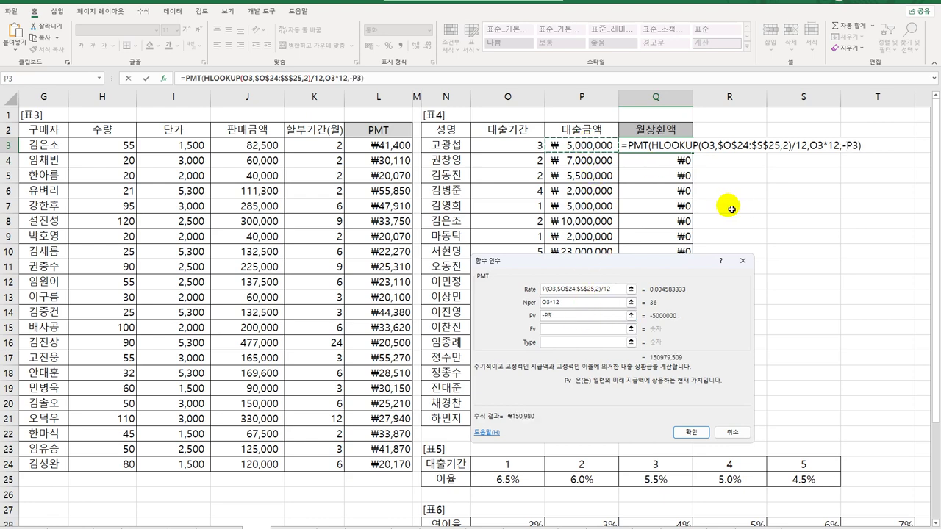
key(Return)
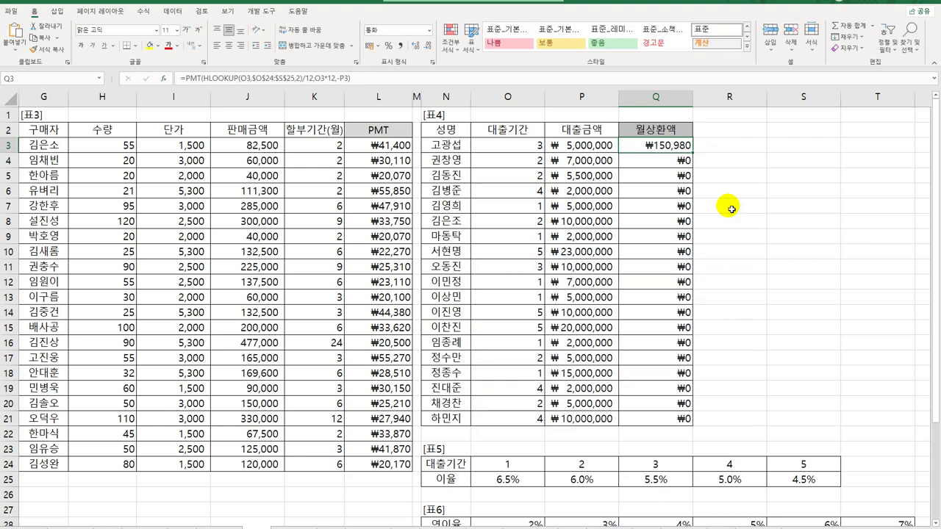
double_click(693, 153)
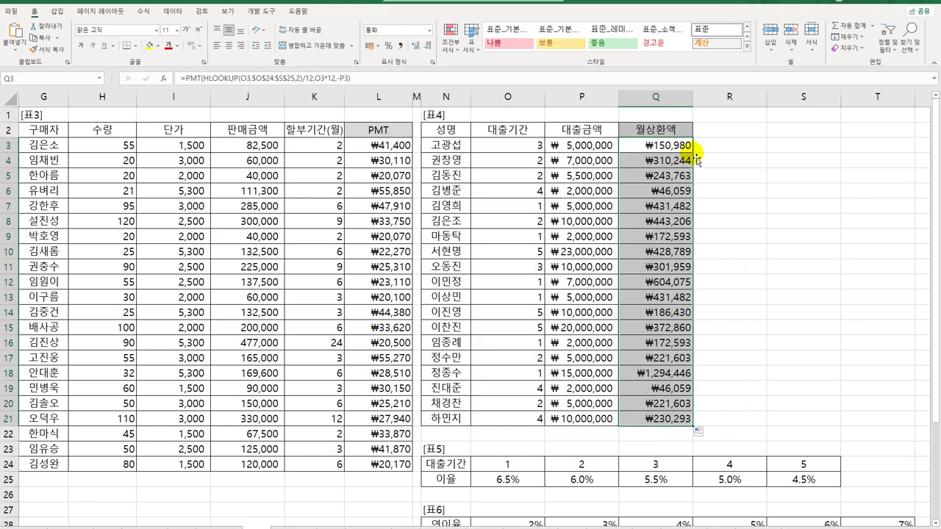
- Start a PV function in the 현재가치 cell O31 of [표6] with O28/12 as the Rate
scroll(525, 319, down, 6)
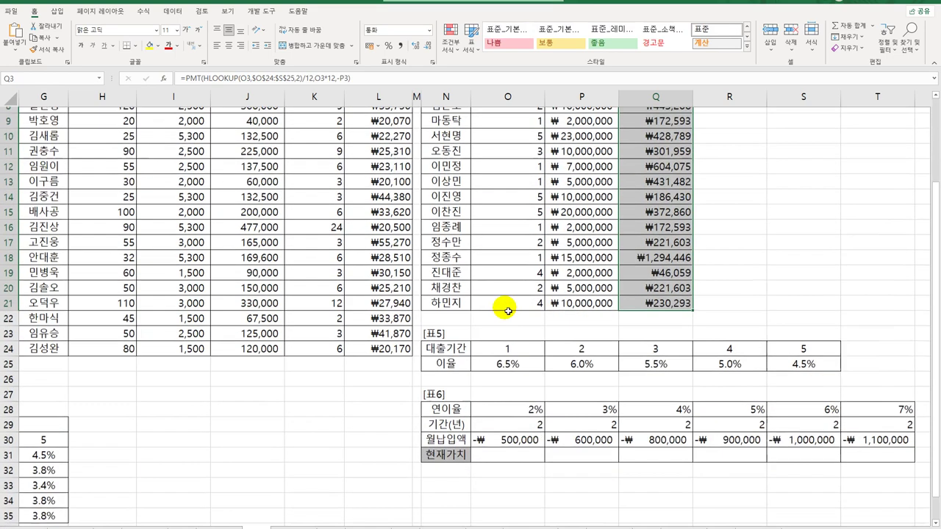
click(514, 298)
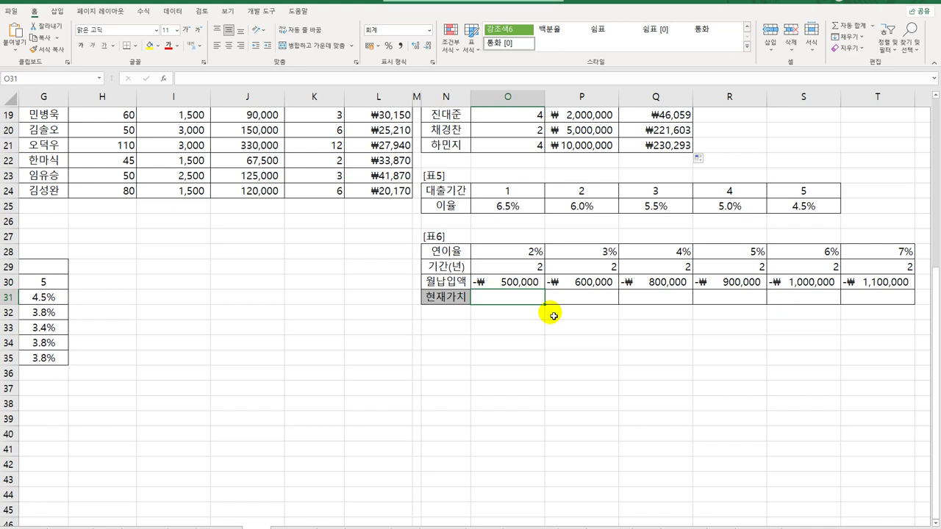
text(=)
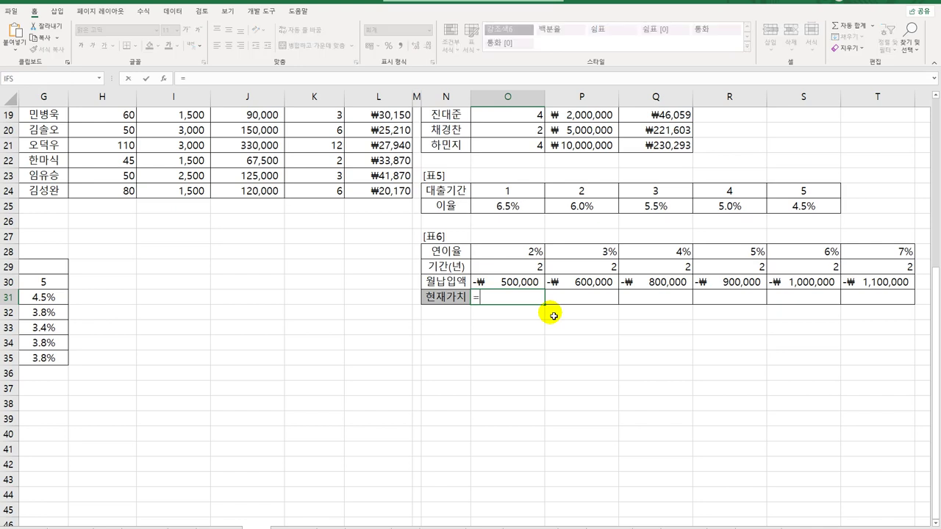
text(PV()
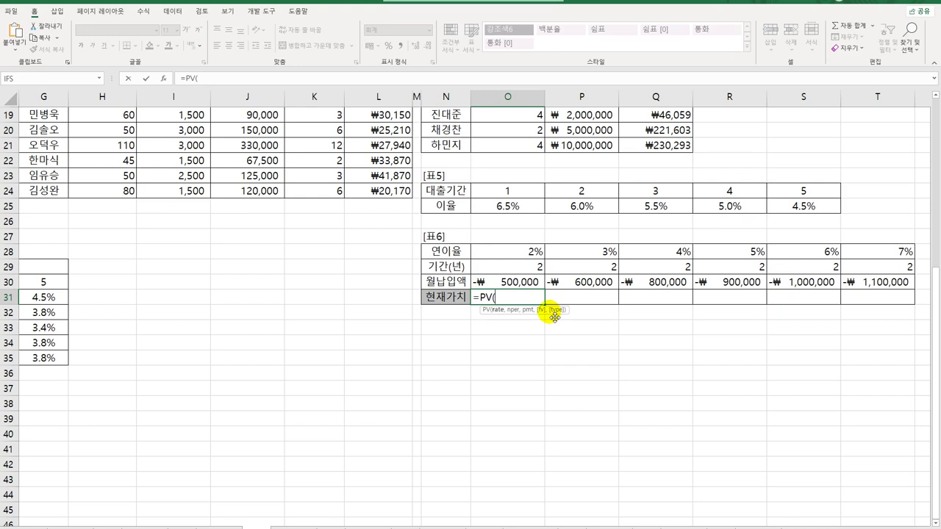
click(163, 79)
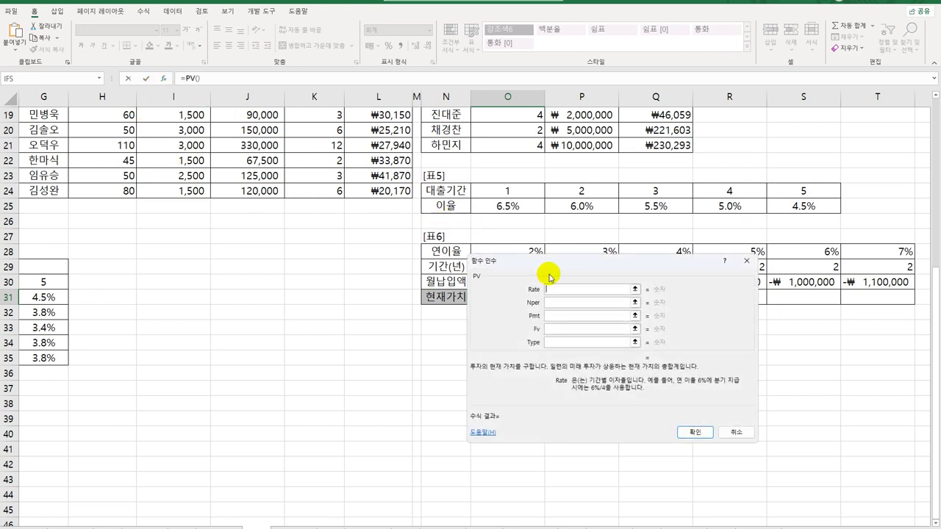
drag(553, 262, 179, 181)
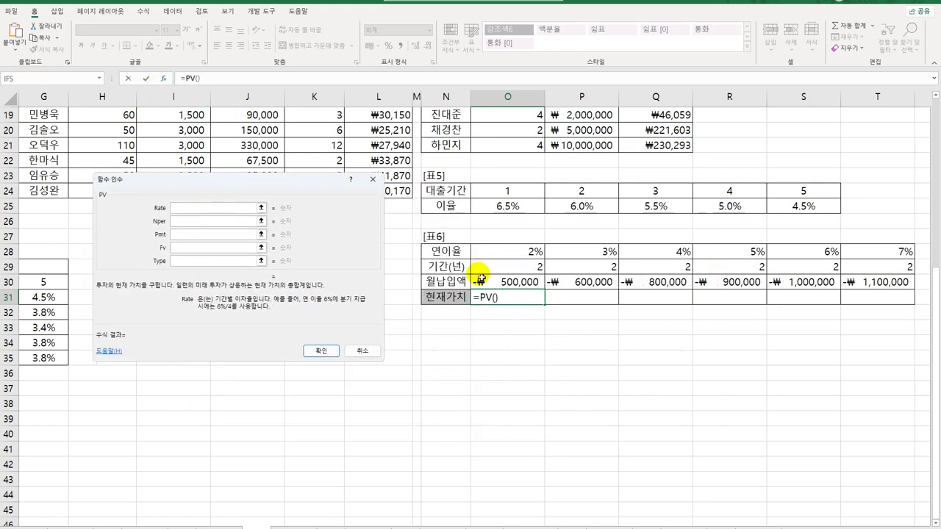
click(525, 258)
text(/12)
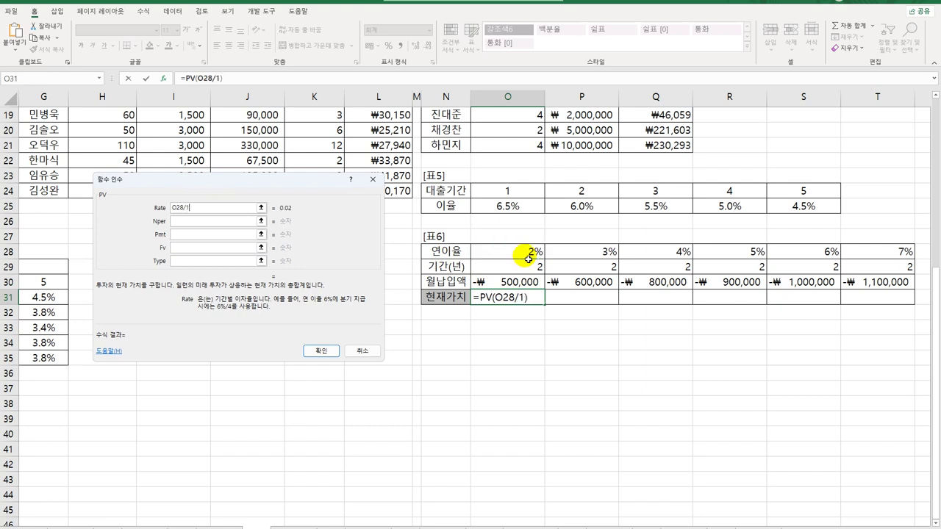
- Complete O31's PV with Nper O29*12 and Pmt O30, and fill the formula across to T31
click(215, 221)
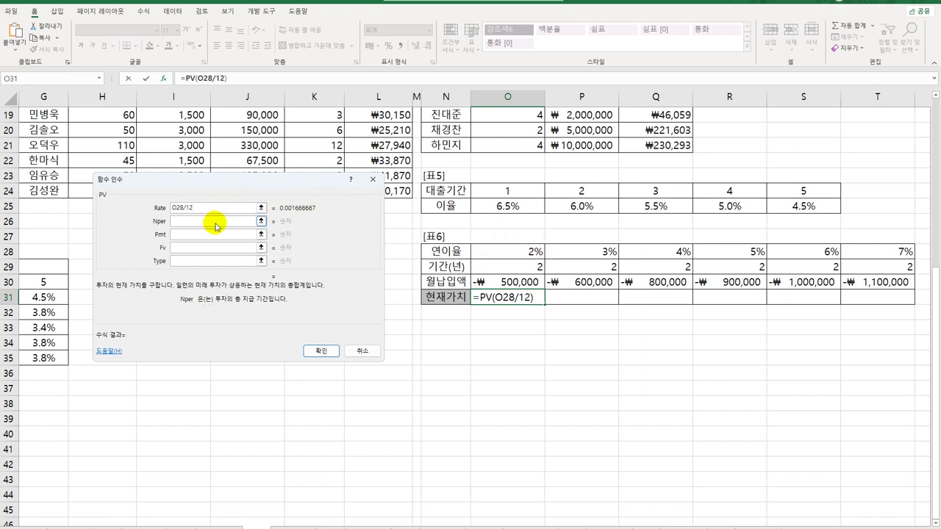
click(519, 269)
text(*12)
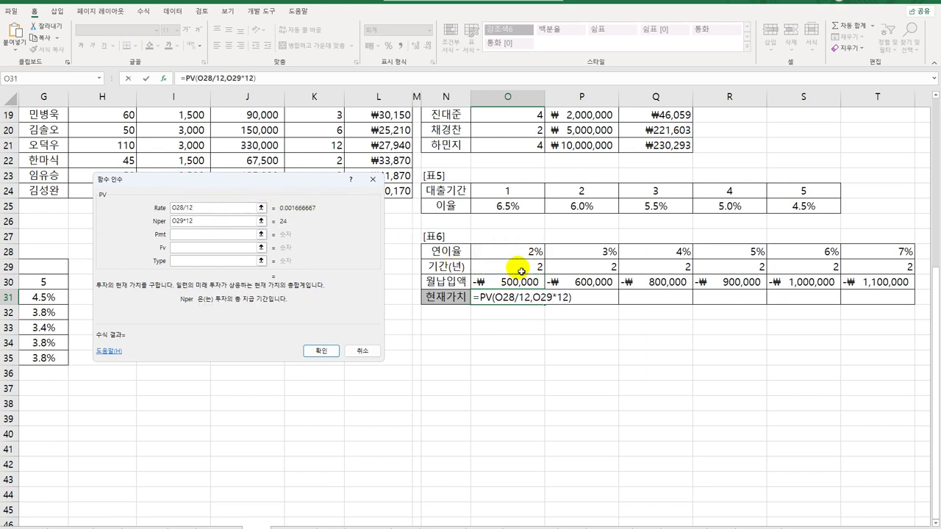
click(214, 239)
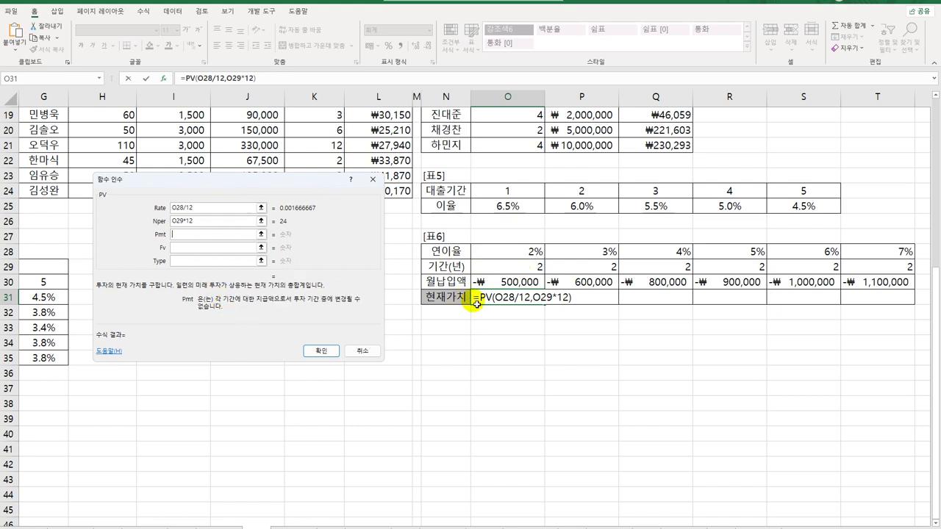
click(504, 285)
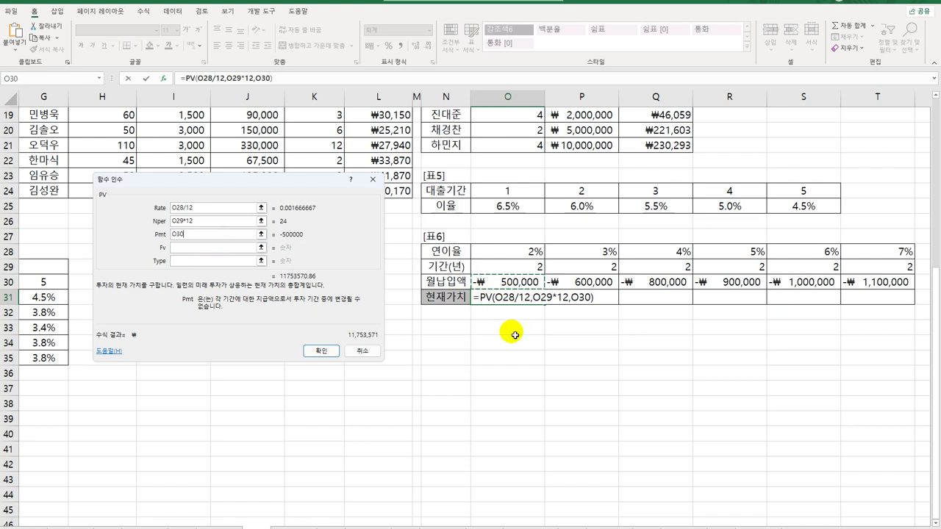
click(338, 350)
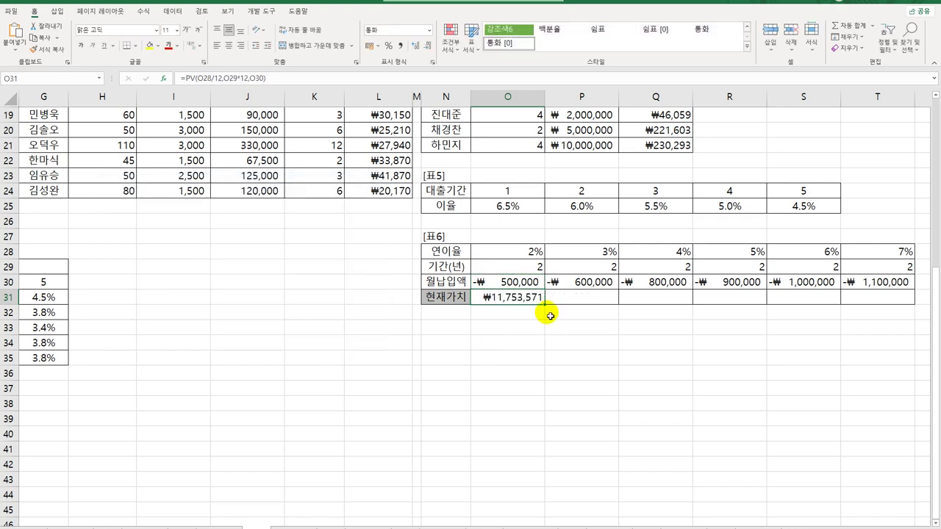
drag(546, 308, 890, 303)
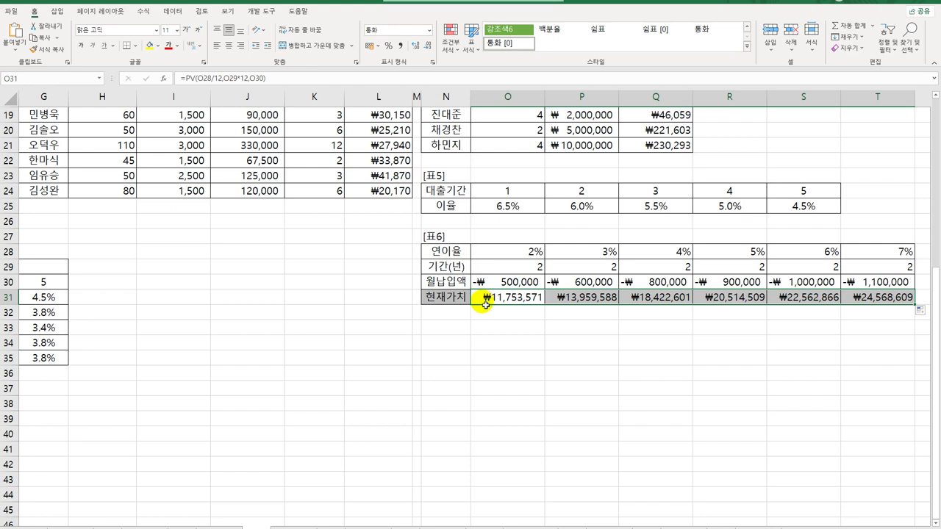
- Wrap O31's PV formula in an IF that tests whether the present value is >=20000000
double_click(485, 301)
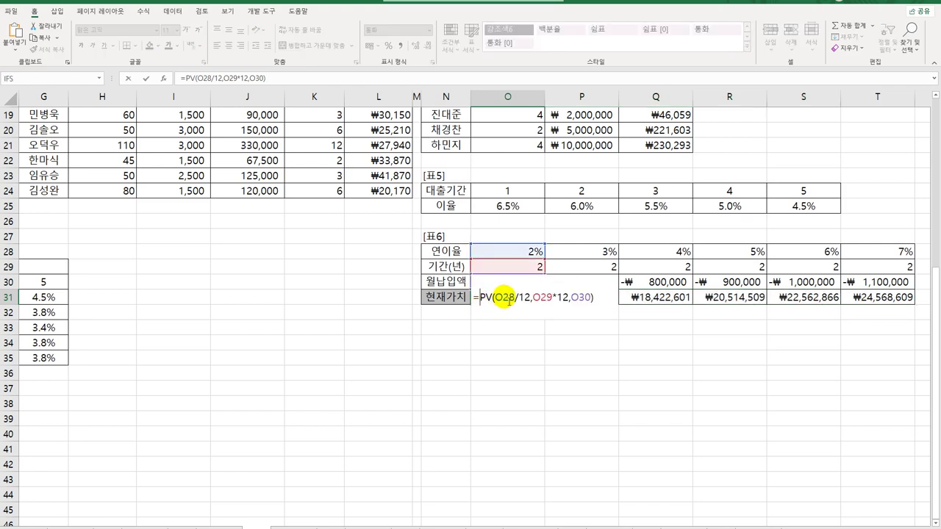
text(IF()
key(End)
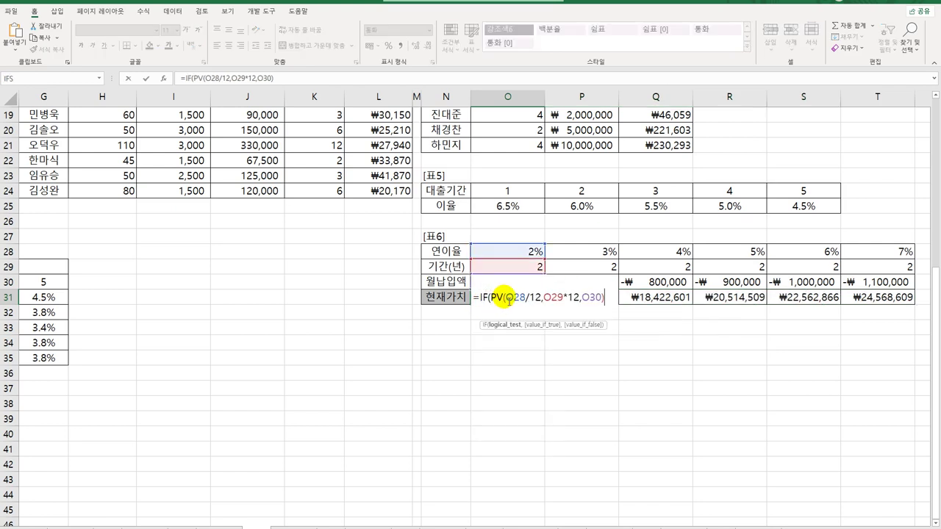
text(>=)
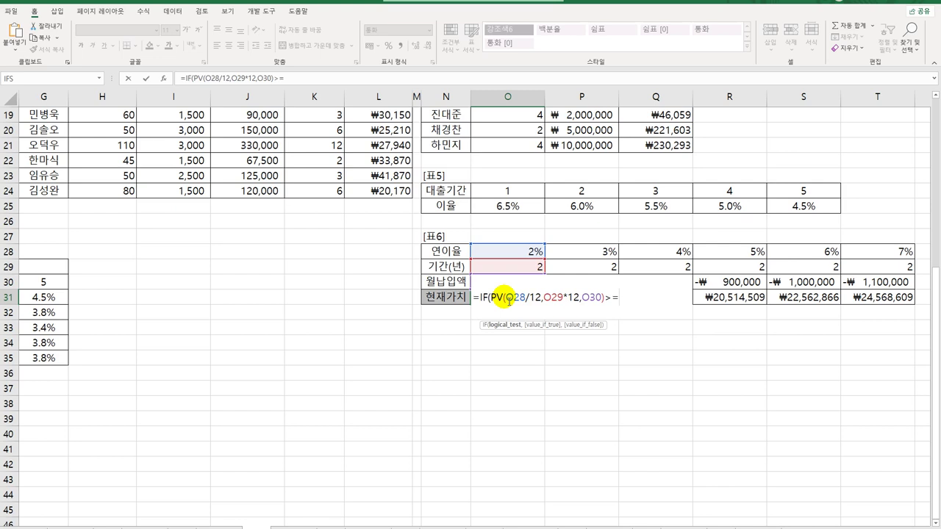
text(20000000)
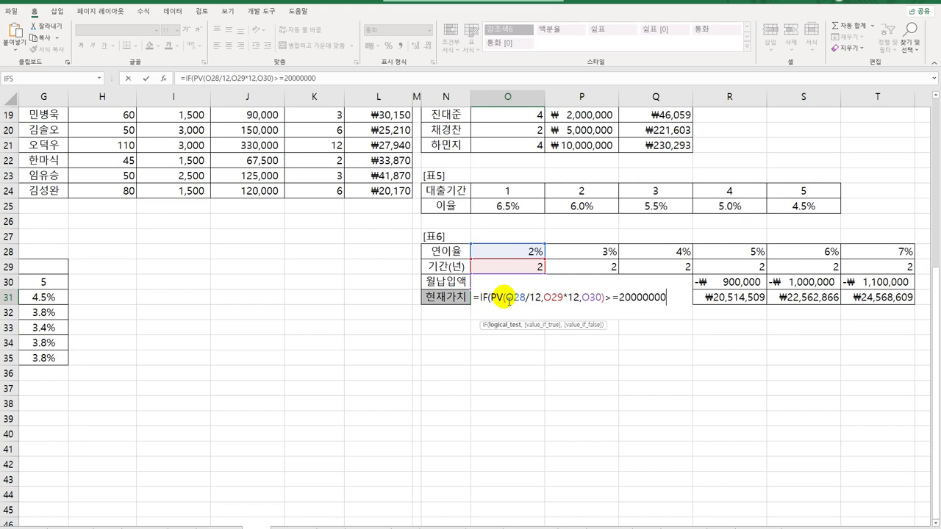
- Set "한도초과" as the value O31's IF returns when the present value meets the limit
text(,"g)
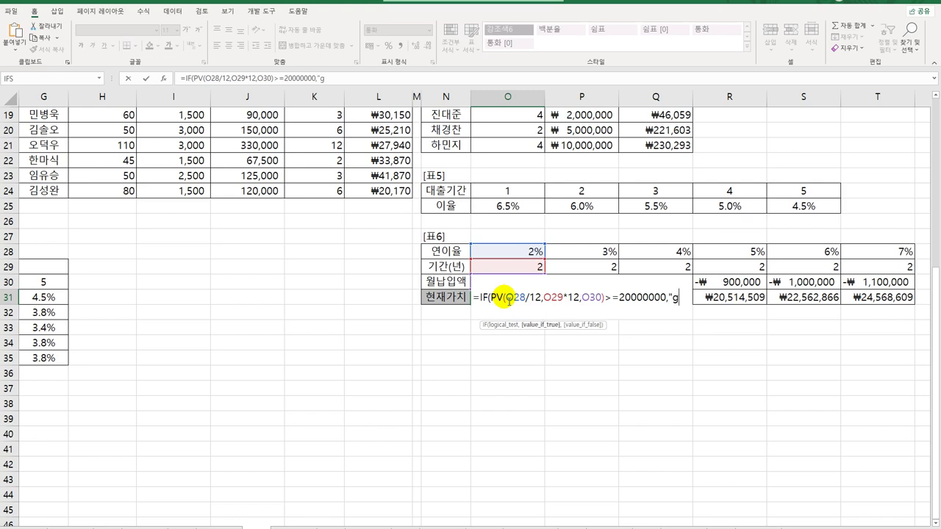
key(BackSpace)
text(한도초과)
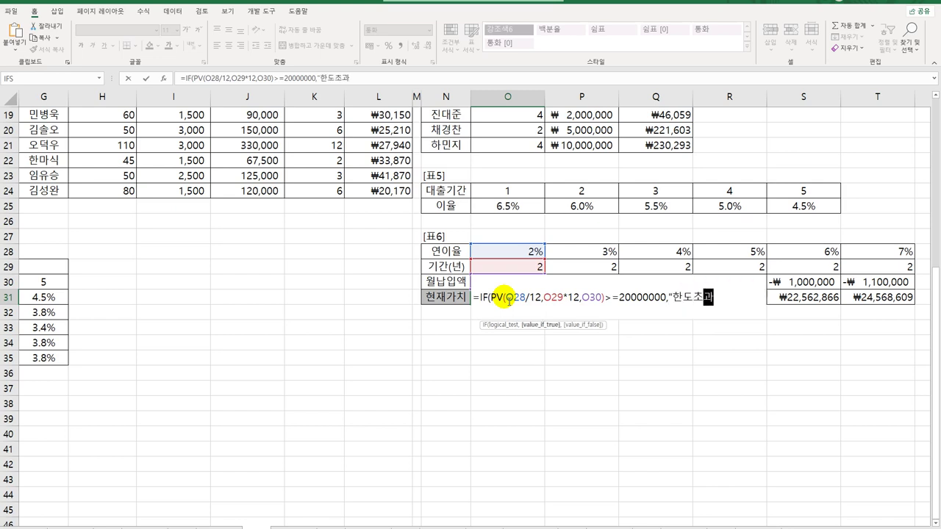
text(",)
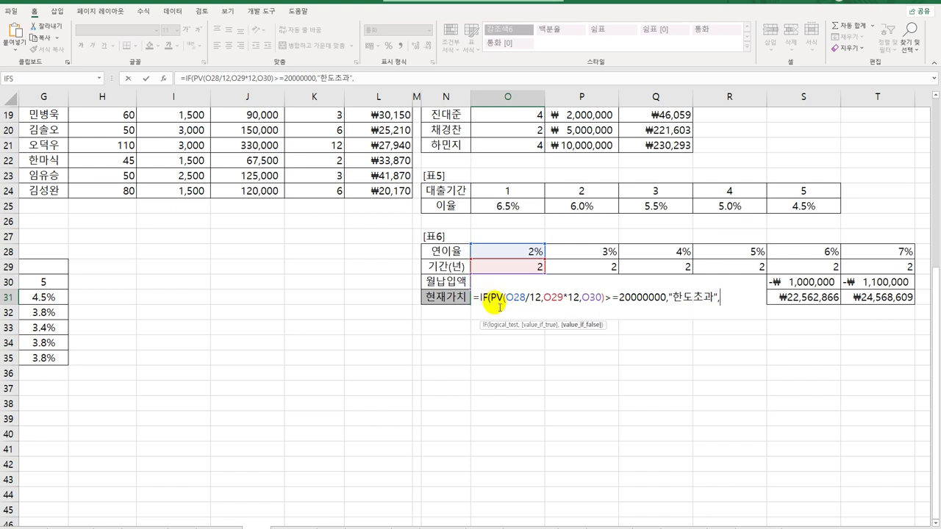
- Make O31's IF otherwise return the same PV wrapped in ROUND with -3 digits, and fill the formula across to T31
drag(491, 301, 609, 307)
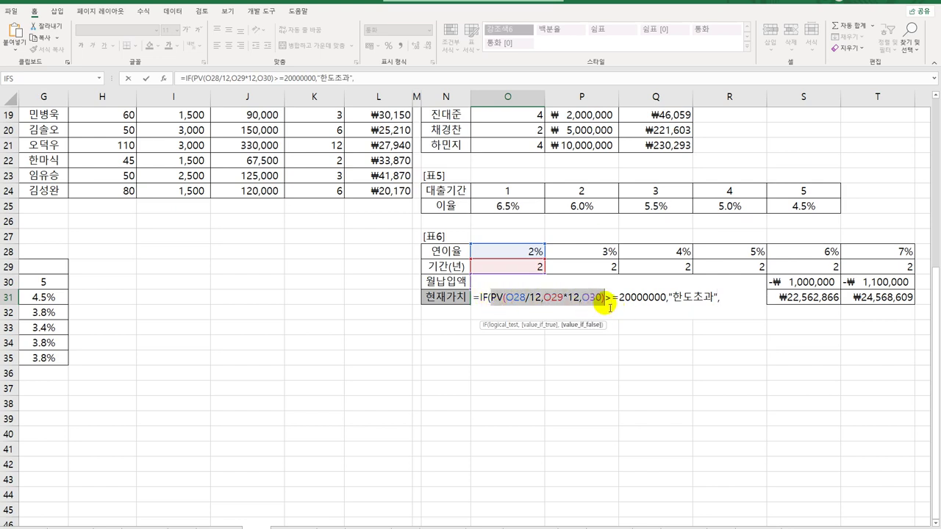
click(722, 297)
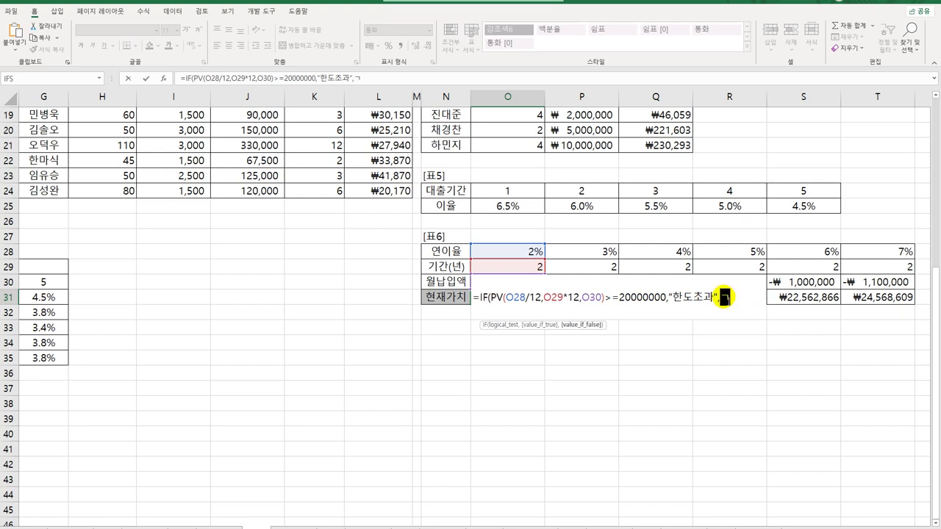
text(round)
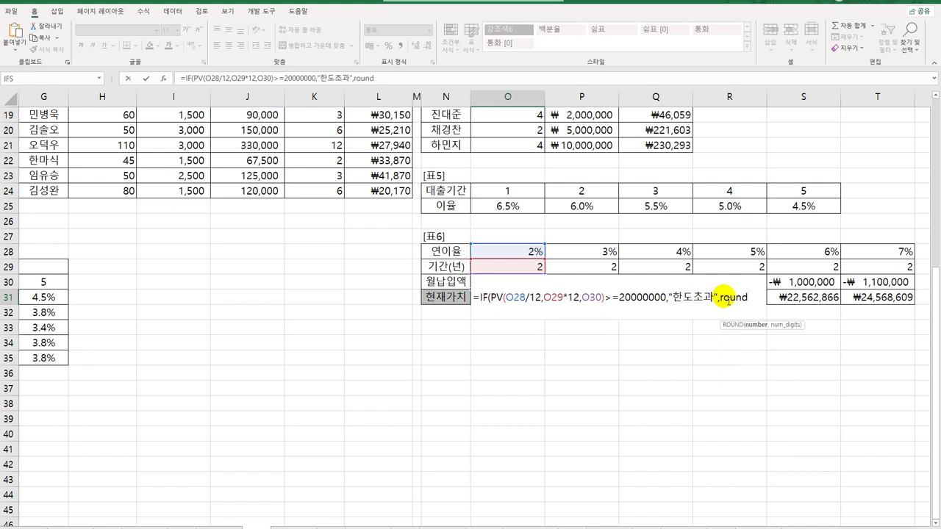
key(Tab)
key(ctrl+v)
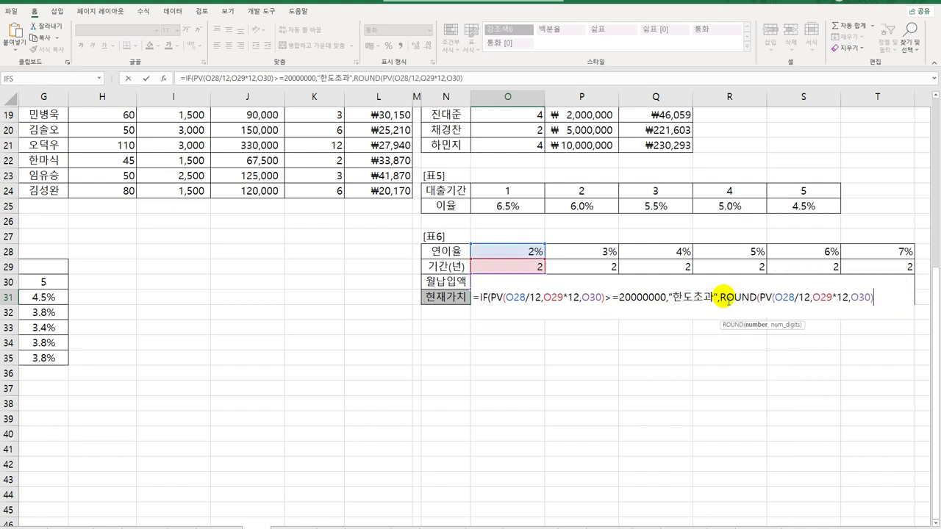
text(,-3))
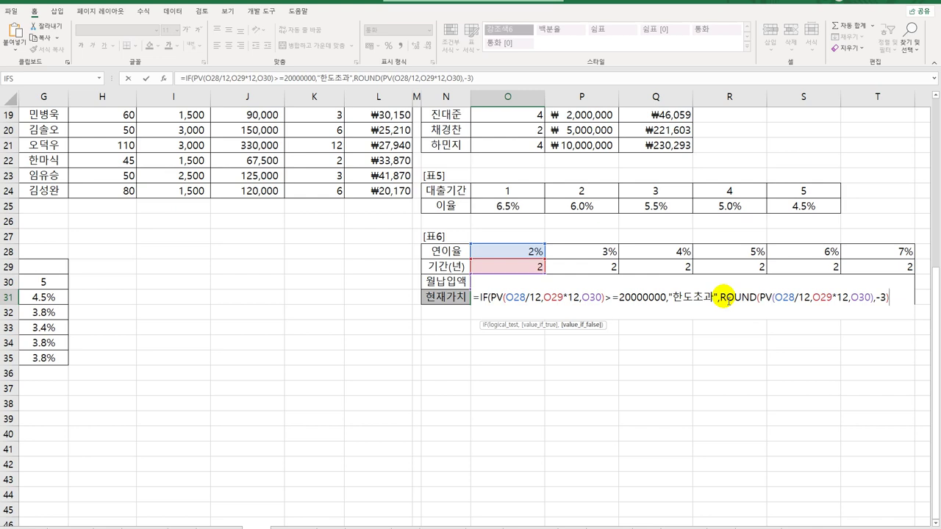
text())
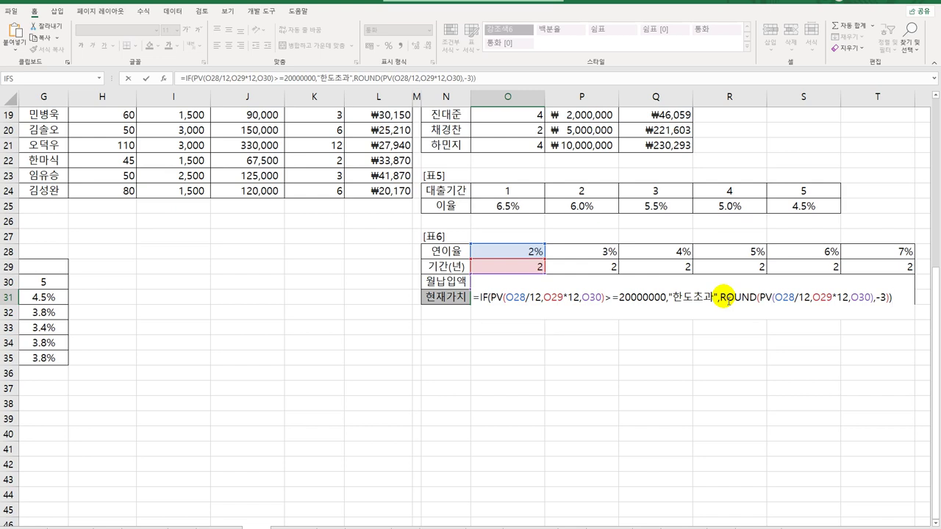
key(Return)
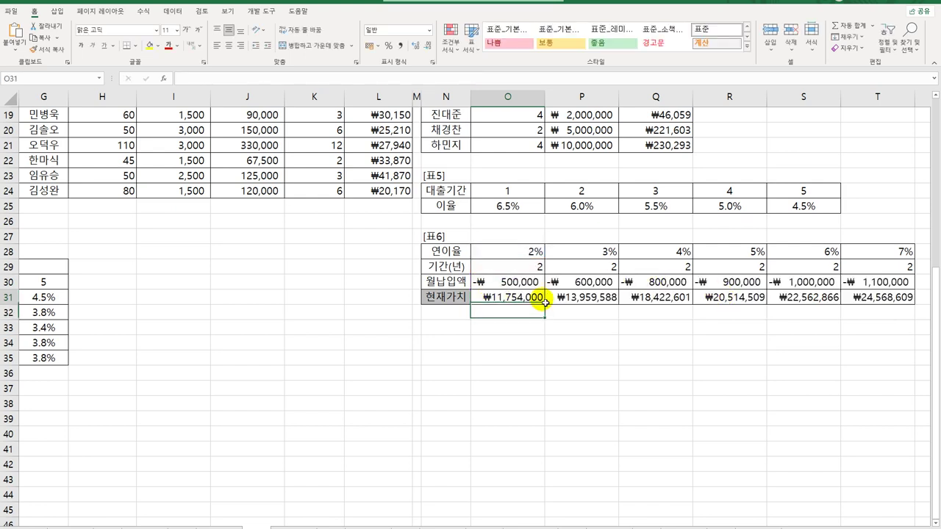
drag(544, 302, 885, 308)
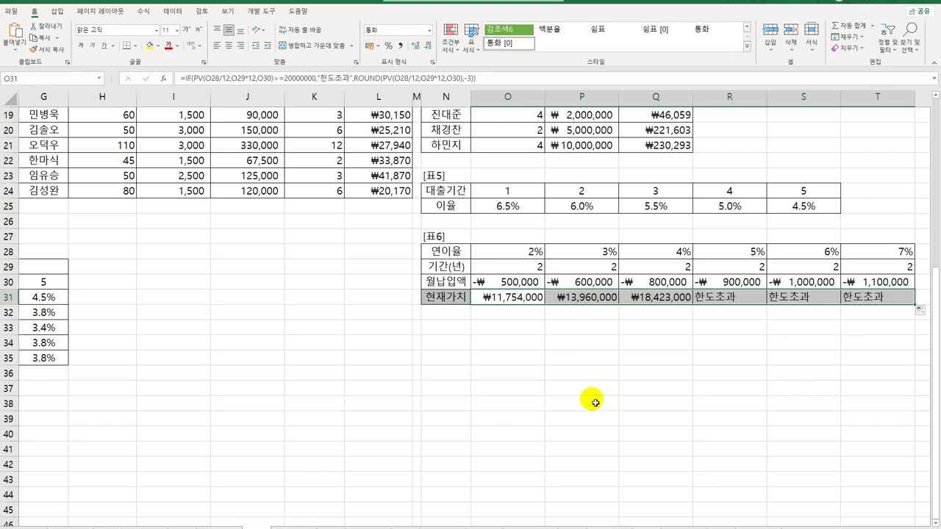
- Return to the start of the sheet and look over the calculated columns of [표1], [표3] and [표4]
scroll(595, 402, up, 6)
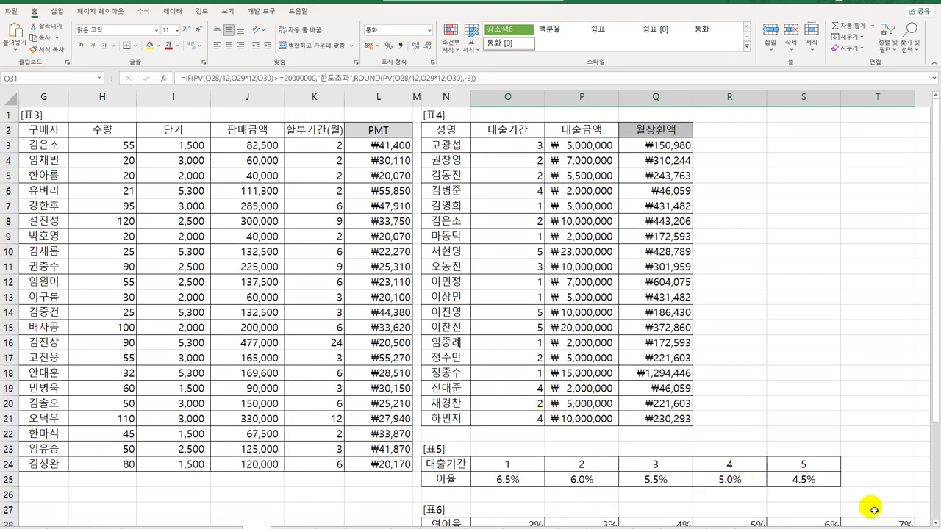
scroll(882, 522, left, 3)
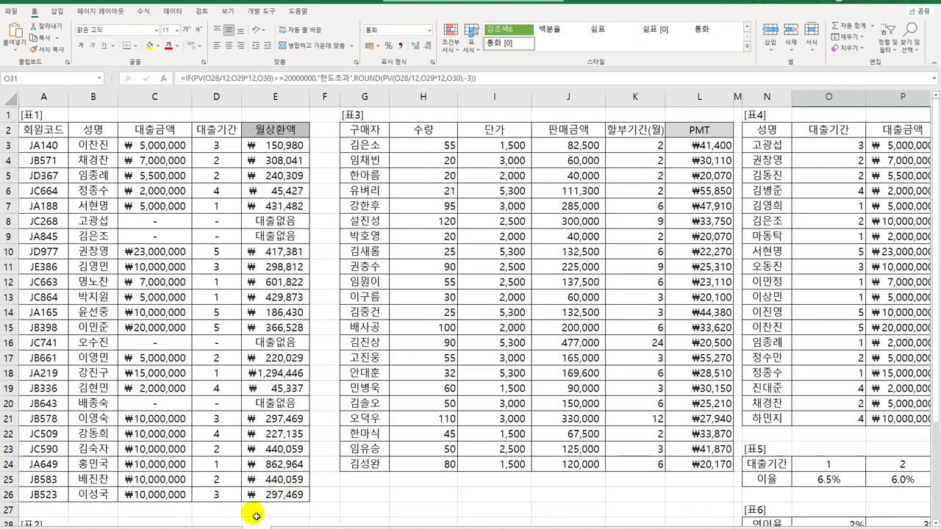
key(ctrl+Home)
scroll(294, 515, right, 3)
scroll(294, 514, down, 2)
scroll(322, 512, up, 2)
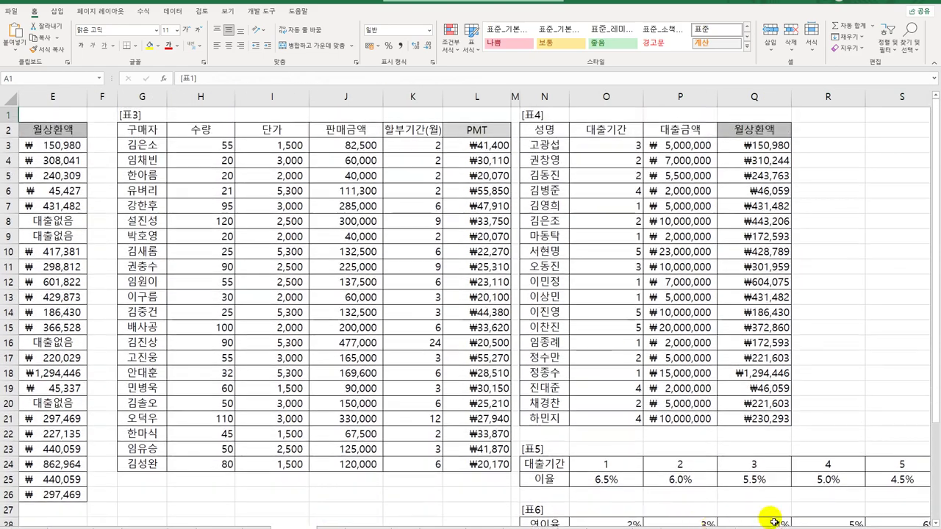
scroll(450, 480, left, 2)
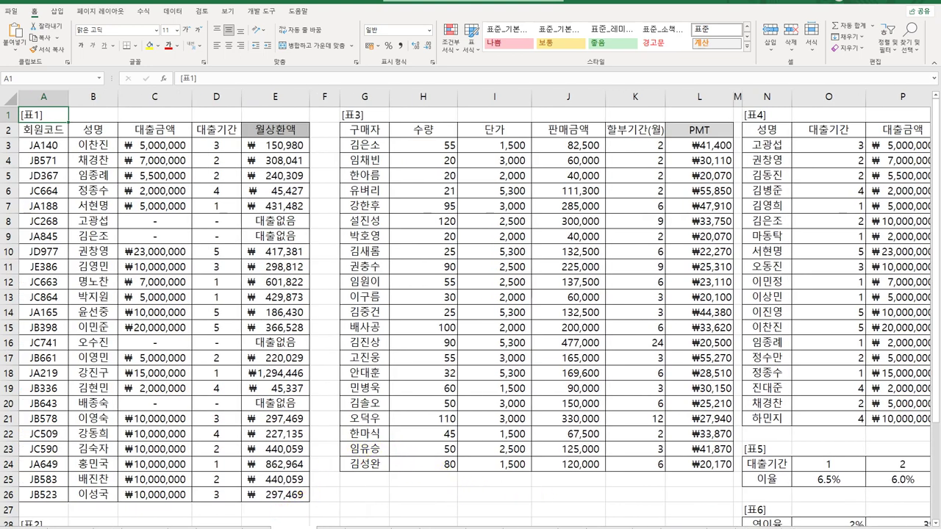
click(829, 526)
click(43, 115)
click(828, 525)
click(44, 114)
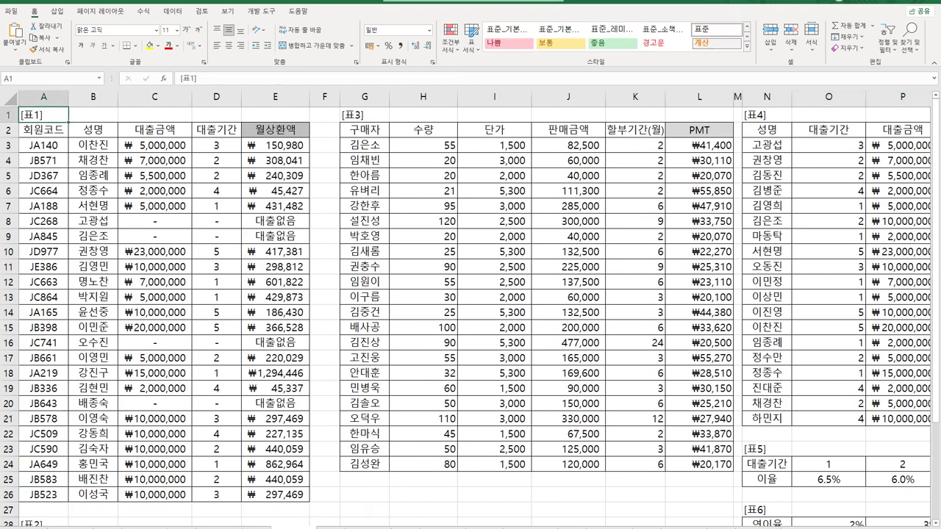